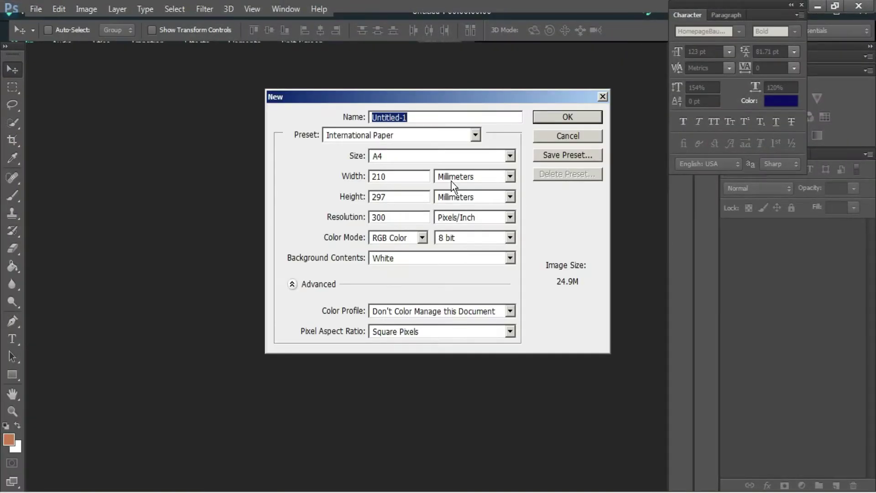
# - Create a new 36 × 24 inch document at 72 resolution
pyautogui.click(451, 181)
pyautogui.click(457, 199)
pyautogui.doubleClick(385, 176)
pyautogui.write('36')
pyautogui.press('Tab')
pyautogui.write('24')
pyautogui.press('Tab')
pyautogui.write('72')
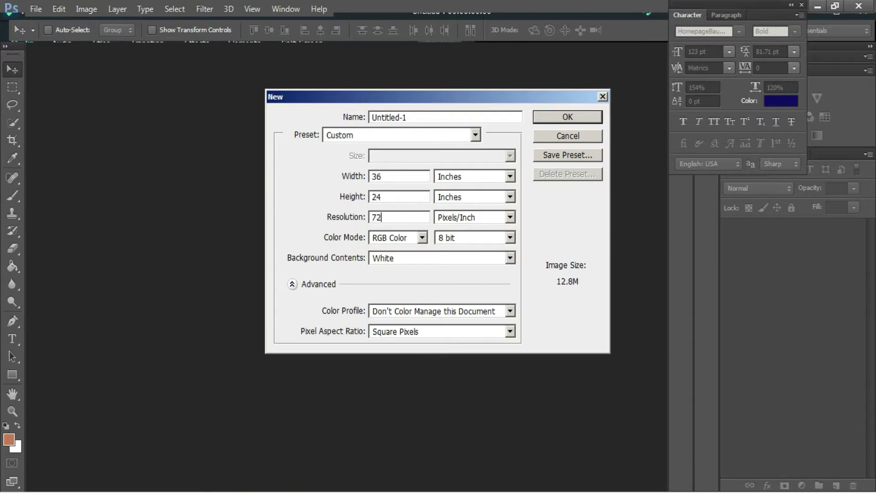
pyautogui.press('Return')
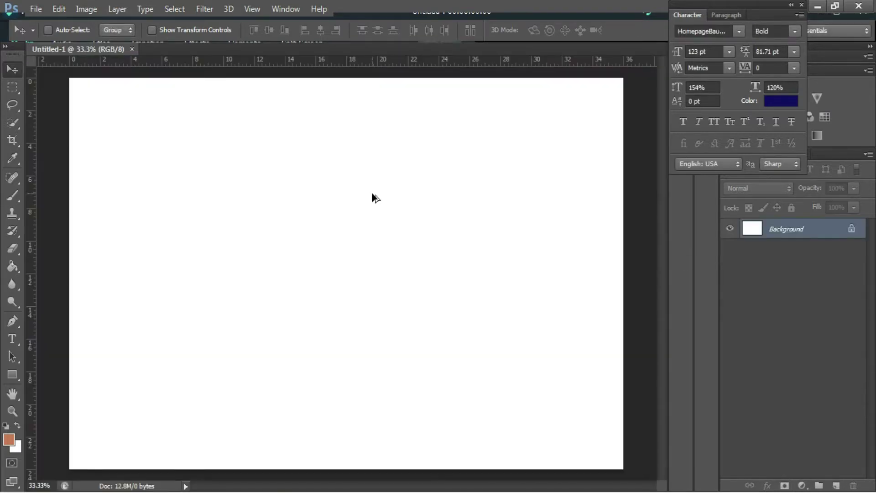
pyautogui.scroll(-1, 372, 197)
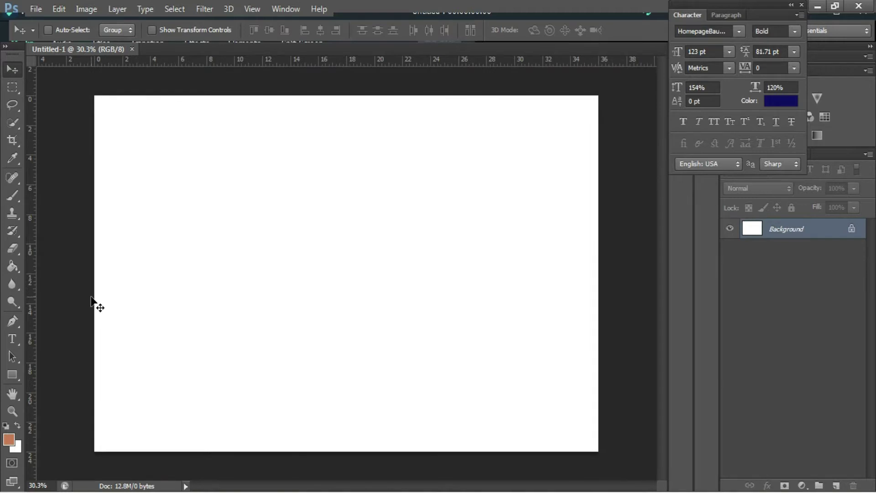
# - Draw a green-filled rectangle bar across the top of the canvas
pyautogui.click(13, 374)
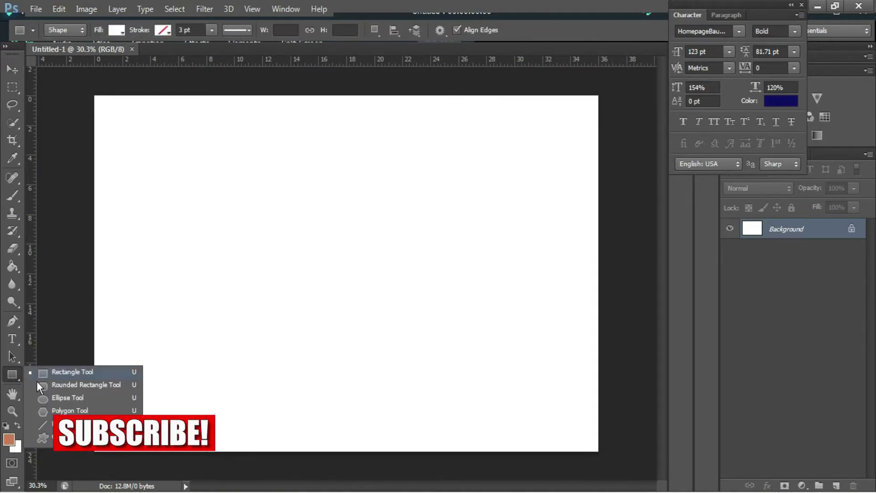
pyautogui.click(71, 372)
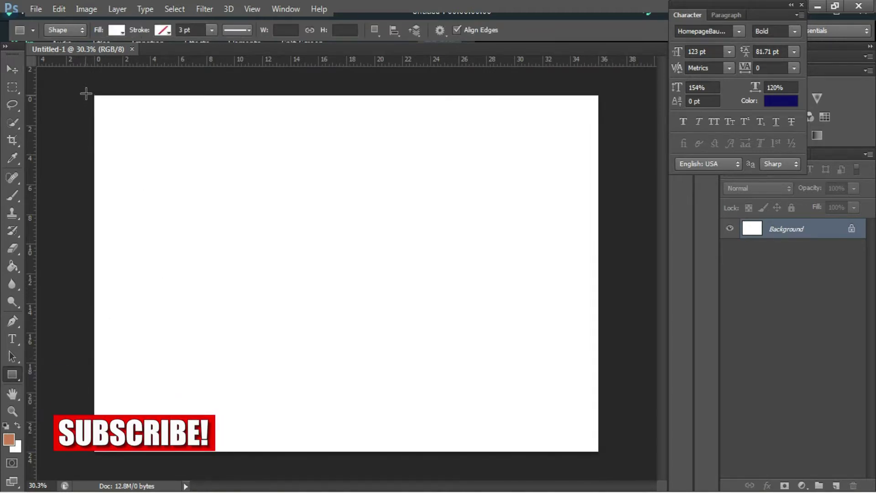
pyautogui.moveTo(109, 95); pyautogui.dragTo(603, 133)
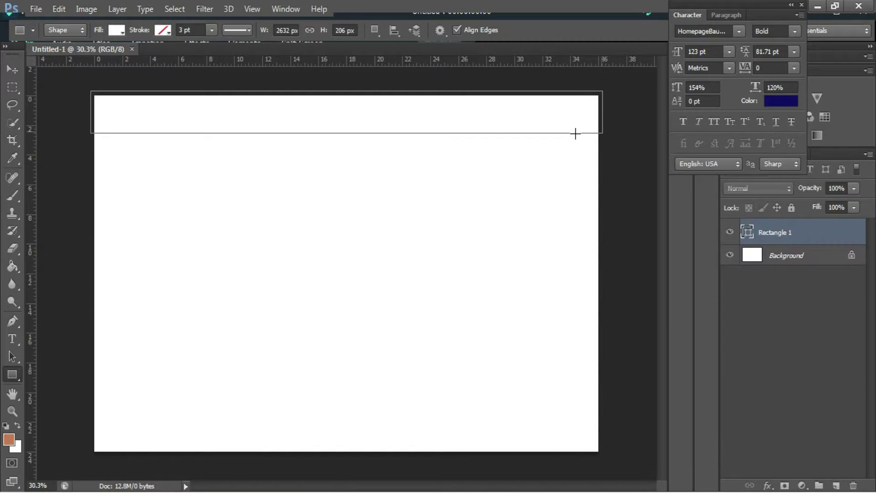
pyautogui.click(114, 31)
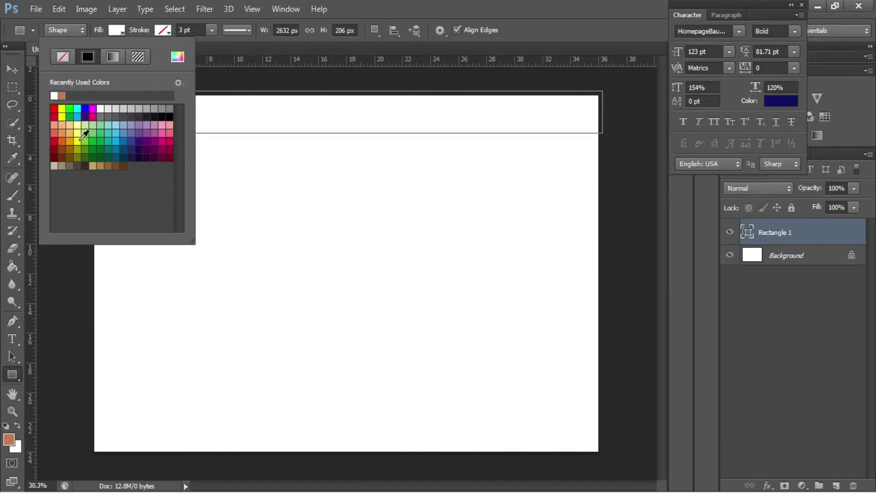
pyautogui.click(72, 116)
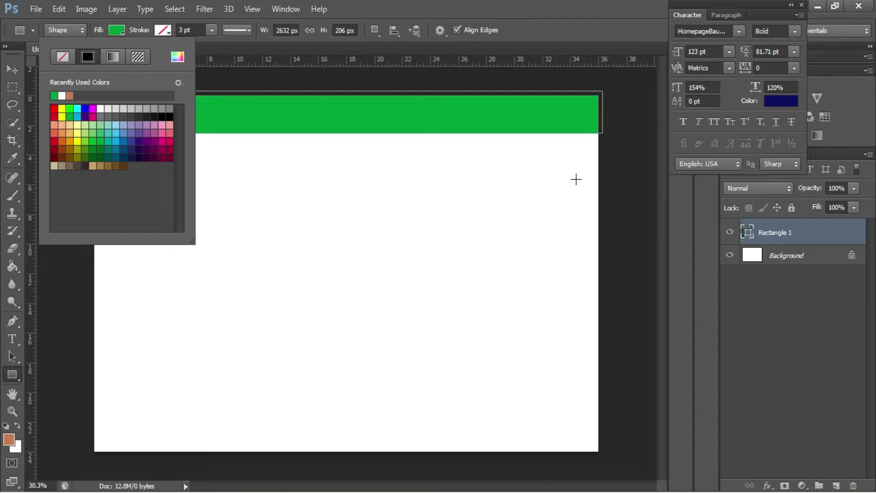
# - Free-transform the green bar, pulling its top edge down slightly
pyautogui.press('v')
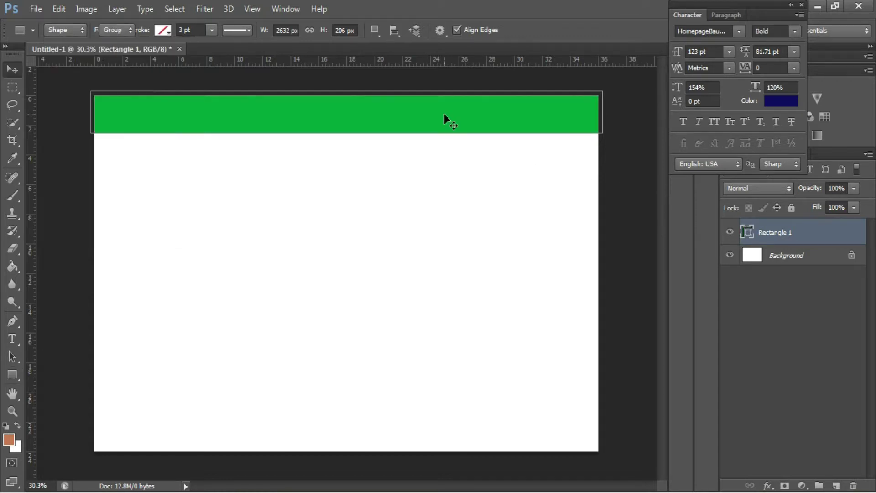
pyautogui.rightClick(457, 118)
pyautogui.click(459, 119)
pyautogui.hotkey('ctrl', 't')
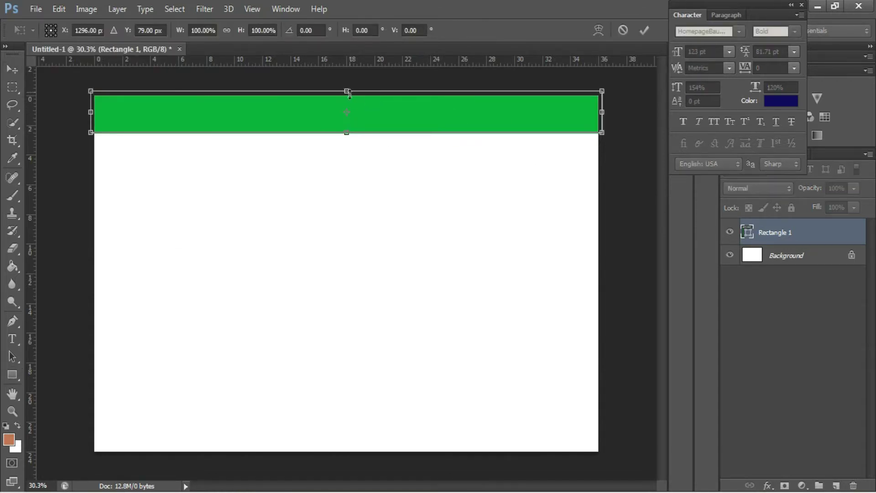
pyautogui.moveTo(348, 92); pyautogui.dragTo(347, 96)
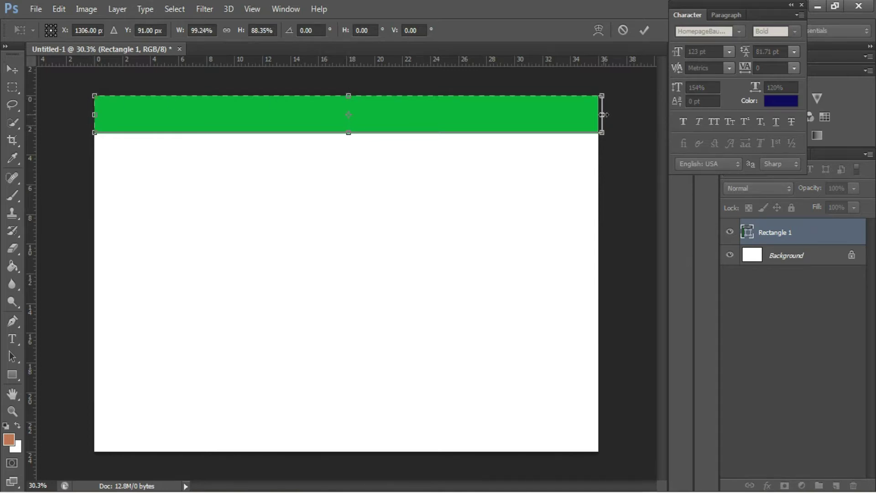
# - Warp the bar's bottom points into a wavy lower edge and commit the warp
pyautogui.click(599, 30)
pyautogui.moveTo(430, 135); pyautogui.dragTo(430, 77)
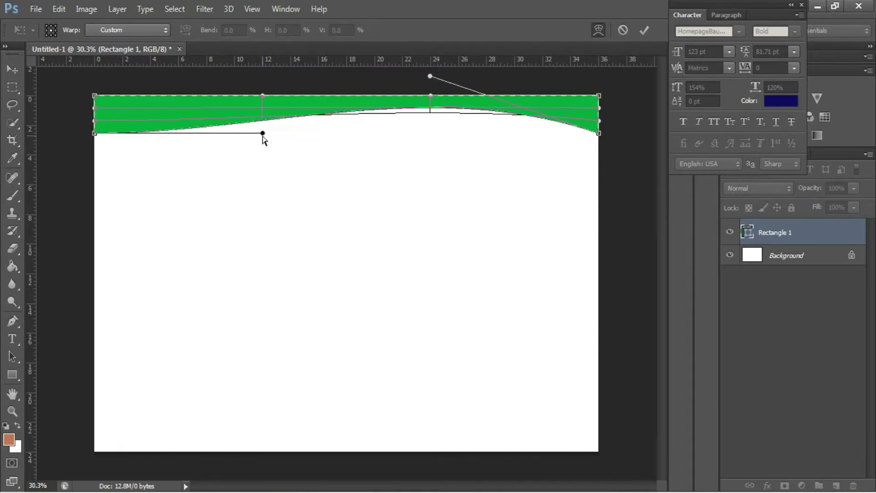
pyautogui.moveTo(263, 136)
pyautogui.mouseDown()
pyautogui.moveTo(263, 117)
pyautogui.moveTo(265, 153)
pyautogui.mouseUp()
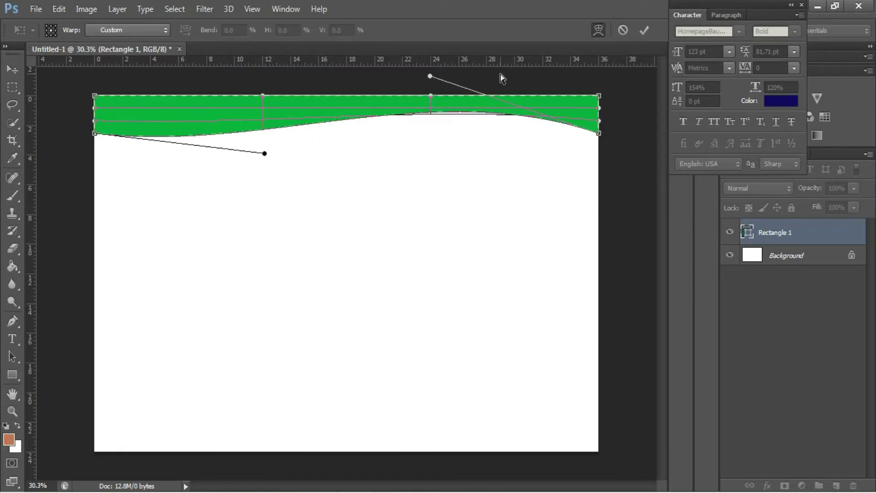
pyautogui.moveTo(430, 76); pyautogui.dragTo(430, 45)
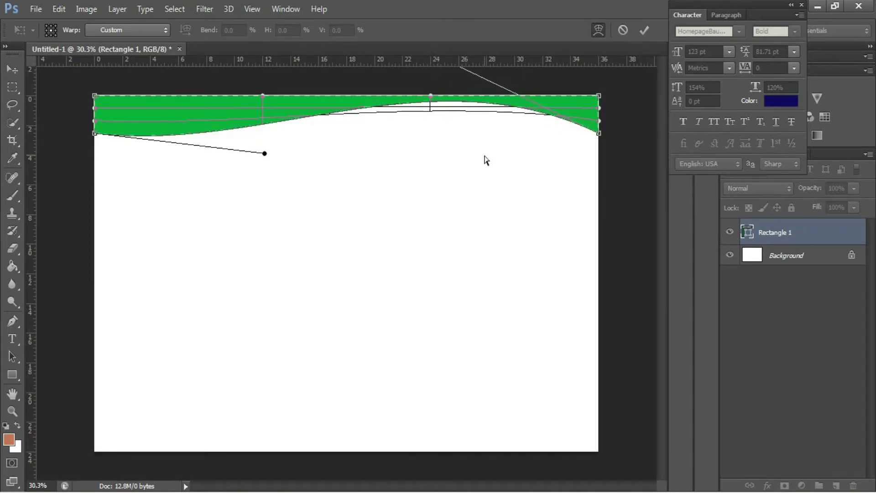
pyautogui.press('Return')
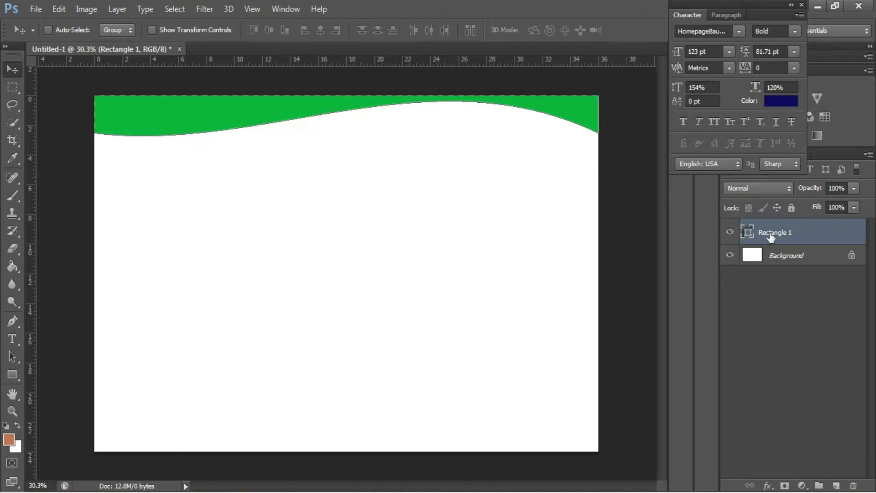
pyautogui.rightClick(770, 236)
# - Duplicate the wave below the original, recolour the copy white, and nudge it down
pyautogui.click(606, 116)
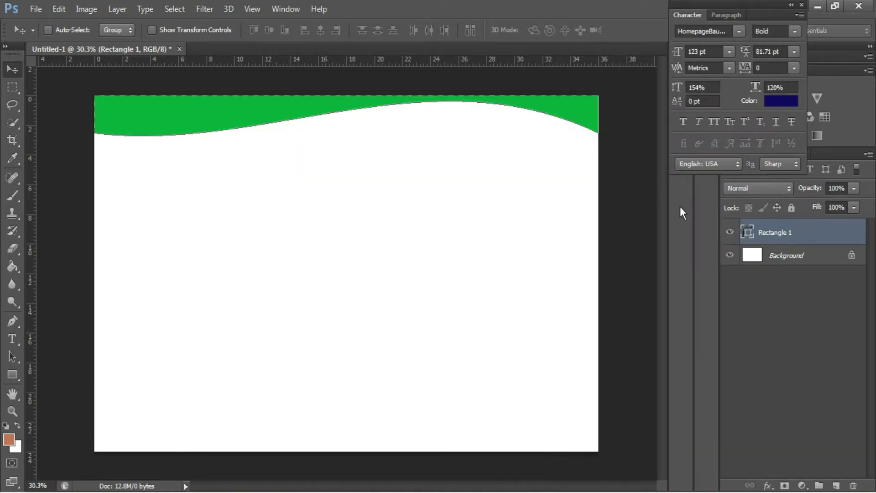
pyautogui.moveTo(745, 245); pyautogui.dragTo(745, 268)
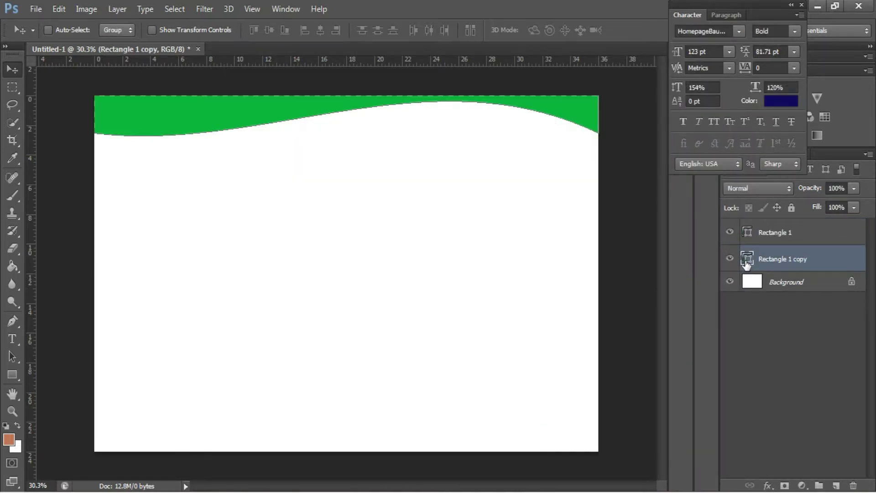
pyautogui.doubleClick(747, 260)
pyautogui.moveTo(567, 219); pyautogui.dragTo(507, 73)
pyautogui.click(834, 105)
pyautogui.press('Down')
pyautogui.press('Down')
pyautogui.press('Down')
pyautogui.press('Down')
pyautogui.press('Down')
pyautogui.press('Down')
pyautogui.press('Down')
pyautogui.press('Down')
pyautogui.press('Down')
pyautogui.press('Down')
pyautogui.press('Down')
pyautogui.press('Down')
pyautogui.press('Down')
pyautogui.press('Down')
pyautogui.press('Down')
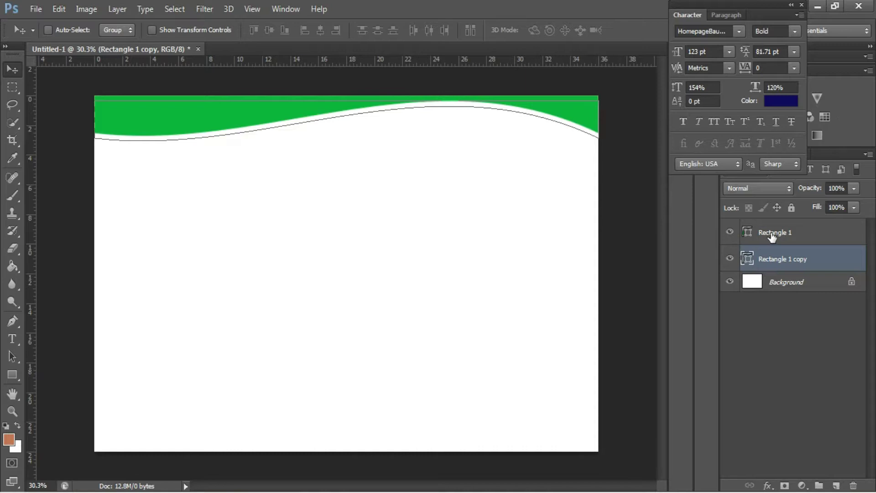
# - Duplicate both wave layers, rotate the copies 180° and place them along the bottom edge
pyautogui.keyDown('ctrl'); pyautogui.click(771, 233); pyautogui.keyUp('ctrl')
pyautogui.rightClick(758, 235)
pyautogui.click(605, 123)
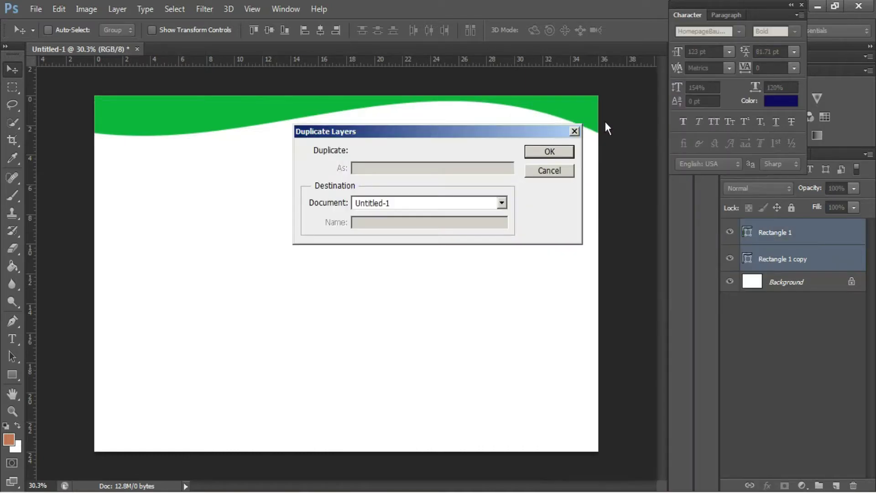
pyautogui.press('Return')
pyautogui.moveTo(416, 166); pyautogui.dragTo(417, 311)
pyautogui.hotkey('ctrl', 't')
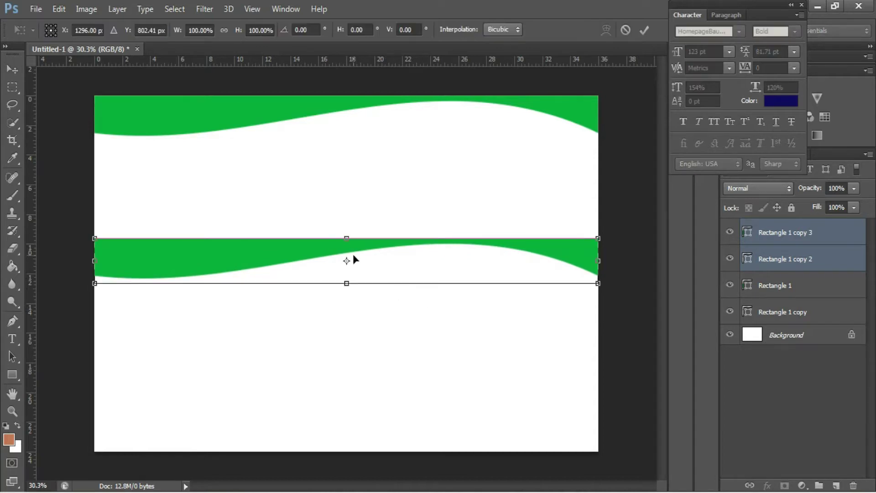
pyautogui.rightClick(354, 256)
pyautogui.click(383, 379)
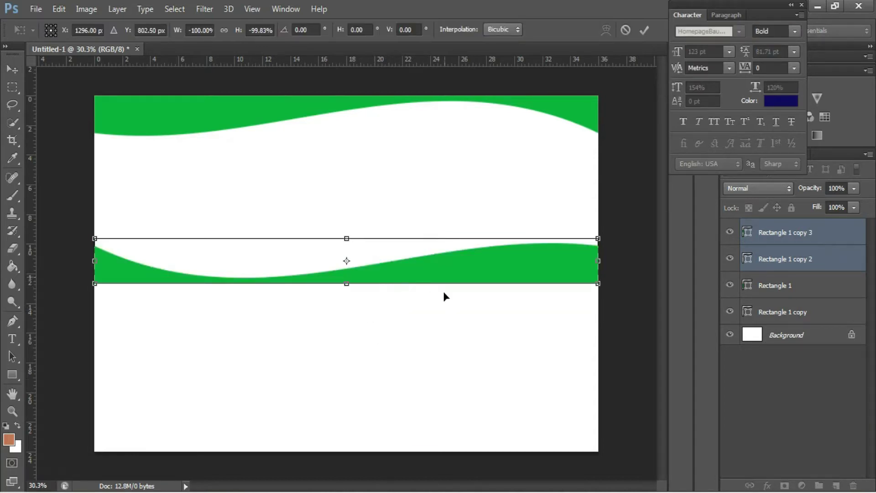
pyautogui.moveTo(445, 283); pyautogui.dragTo(445, 451)
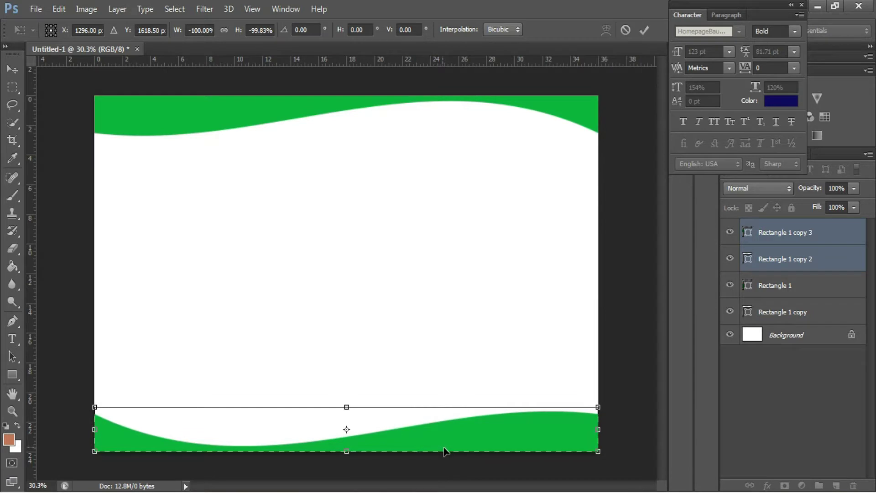
pyautogui.press('Return')
pyautogui.rightClick(301, 203)
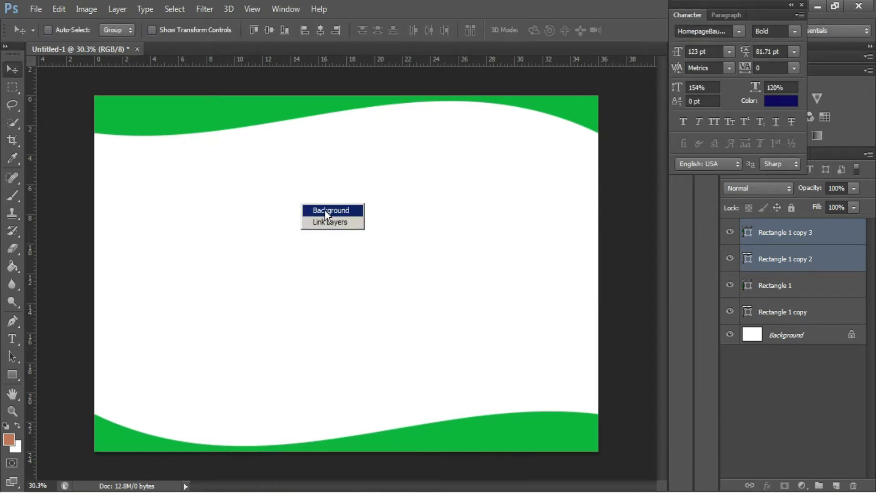
pyautogui.click(325, 209)
# - Place the SpongeBob image from the project folder into the document
pyautogui.click(35, 8)
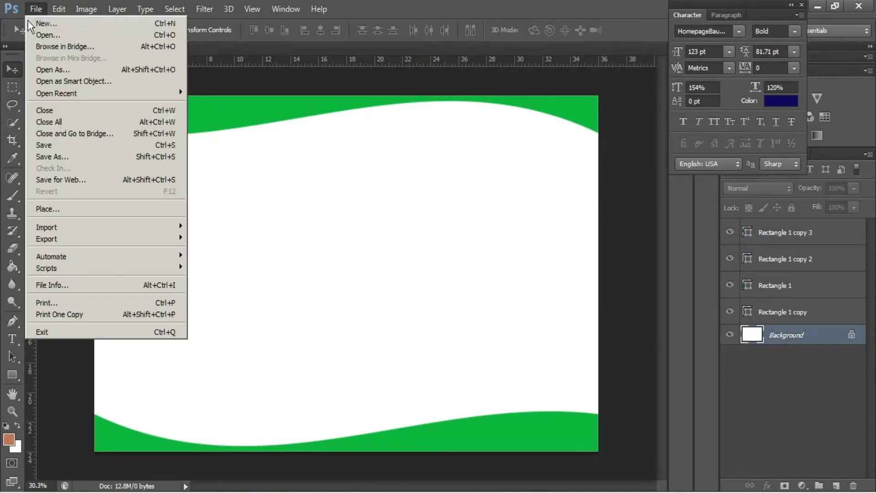
pyautogui.click(73, 209)
pyautogui.click(441, 247)
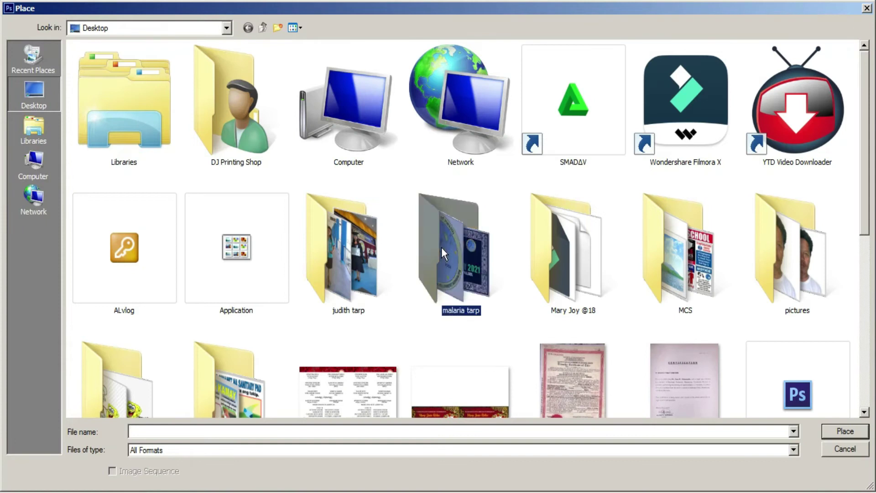
pyautogui.scroll(-3, 442, 247)
pyautogui.scroll(-3, 442, 248)
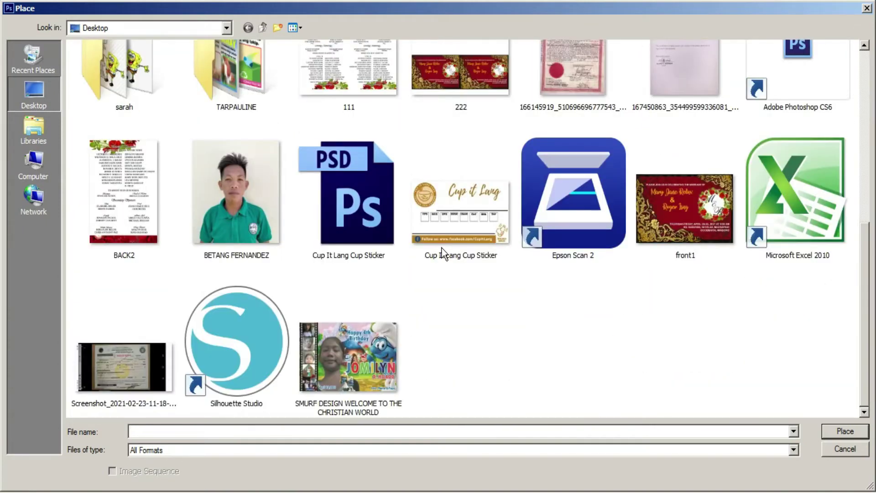
pyautogui.doubleClick(133, 75)
pyautogui.doubleClick(325, 108)
# - Move and scale the SpongeBob photo to fill the space between the waves, then commit
pyautogui.moveTo(374, 235)
pyautogui.mouseDown()
pyautogui.moveTo(299, 206)
pyautogui.moveTo(292, 217)
pyautogui.mouseUp()
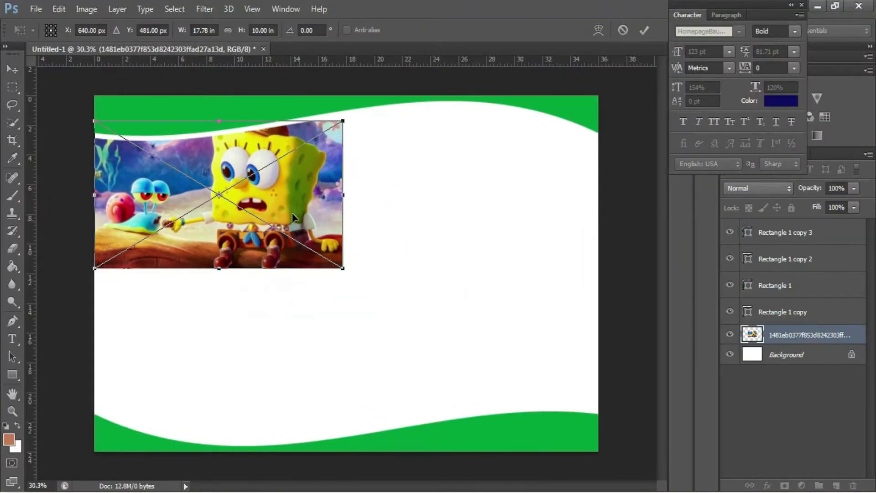
pyautogui.moveTo(344, 272); pyautogui.dragTo(648, 451)
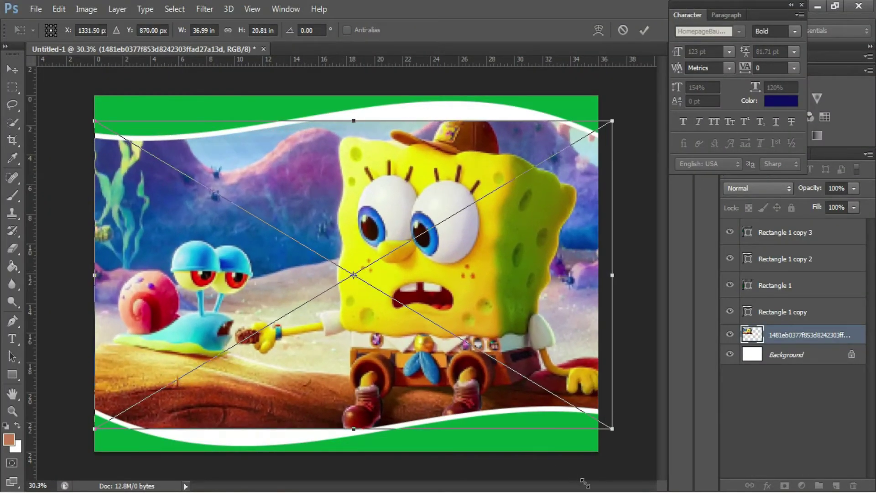
pyautogui.scroll(-1, 528, 193)
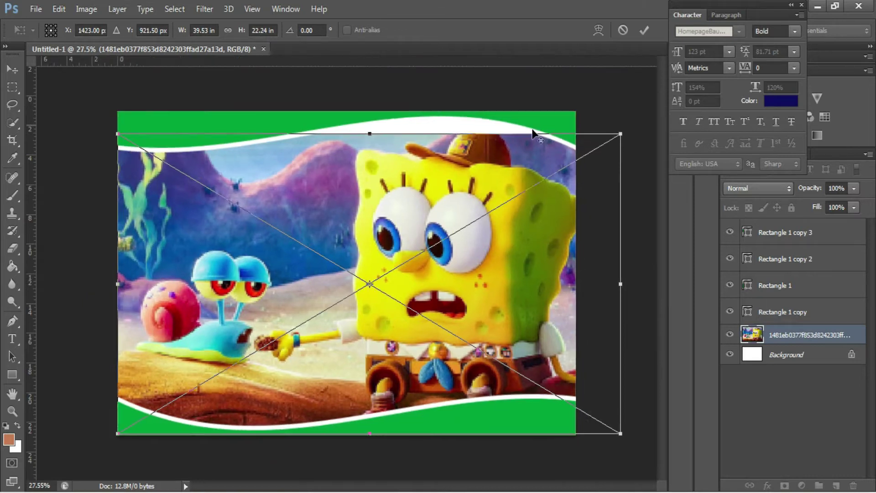
pyautogui.scroll(-1, 527, 194)
pyautogui.moveTo(574, 159); pyautogui.dragTo(594, 143)
pyautogui.moveTo(561, 205); pyautogui.dragTo(548, 210)
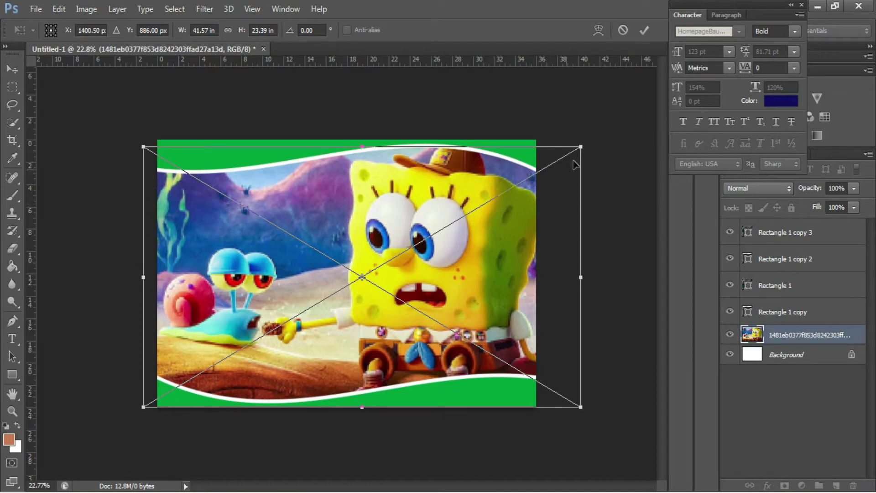
pyautogui.moveTo(585, 146); pyautogui.dragTo(591, 146)
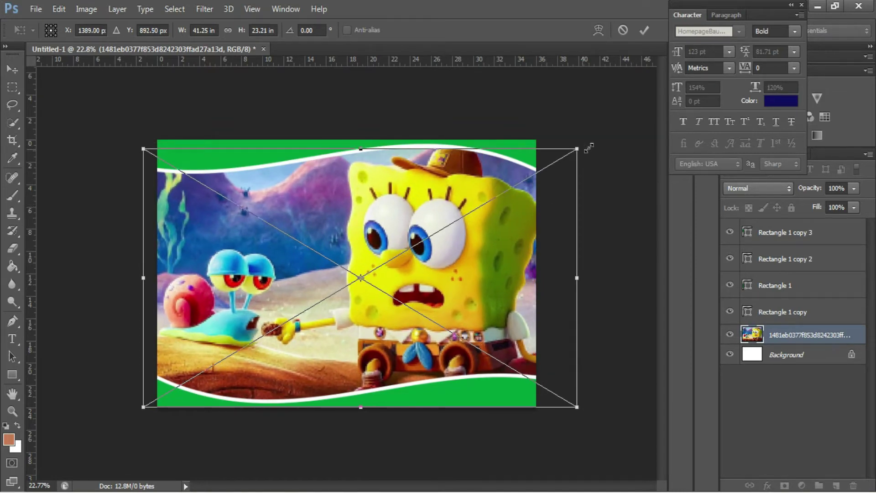
pyautogui.press('Return')
pyautogui.scroll(2, 389, 204)
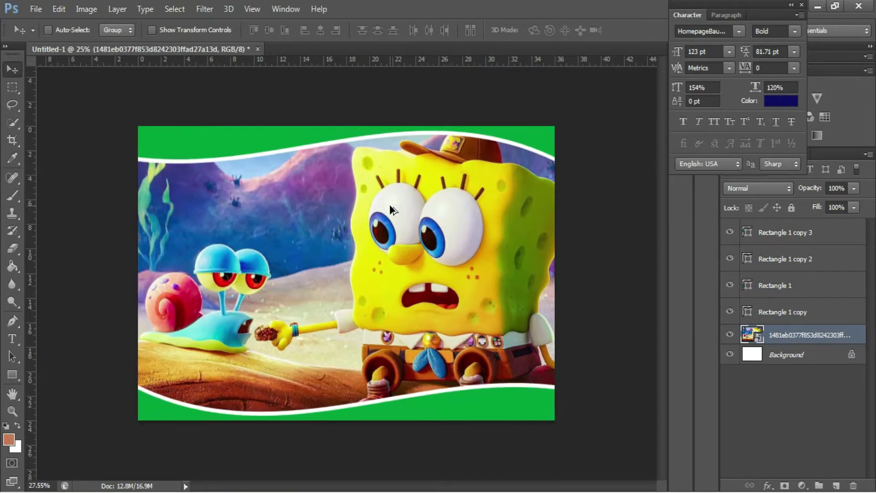
pyautogui.click(33, 8)
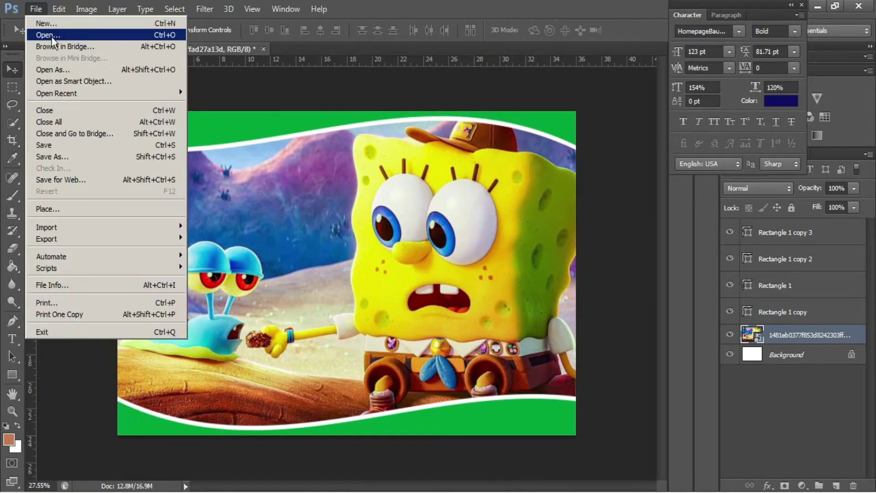
pyautogui.click(51, 64)
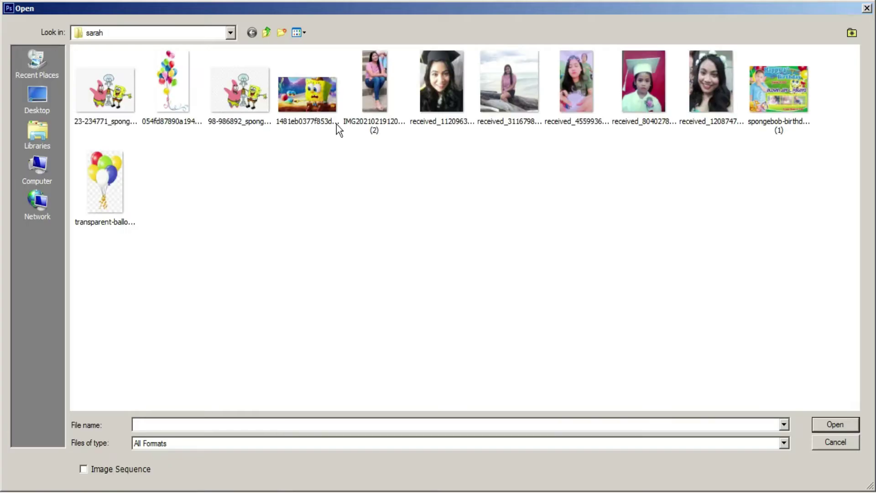
pyautogui.doubleClick(375, 75)
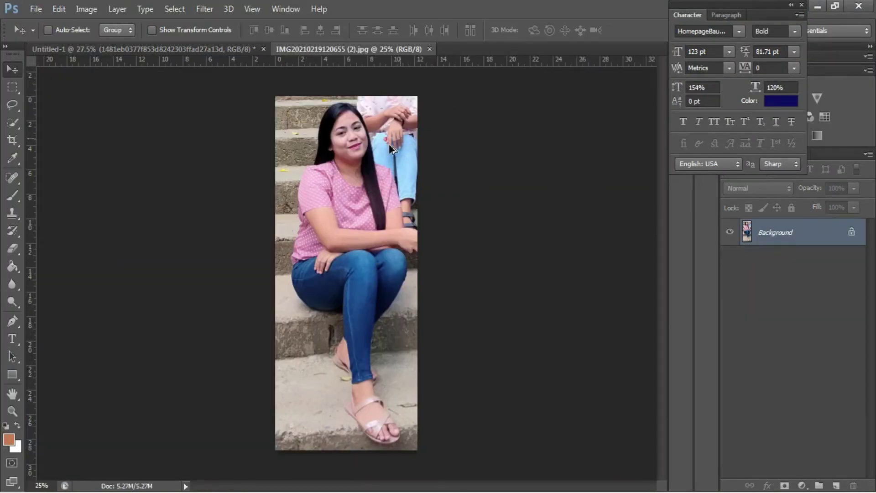
pyautogui.scroll(2, 391, 148)
pyautogui.press('w')
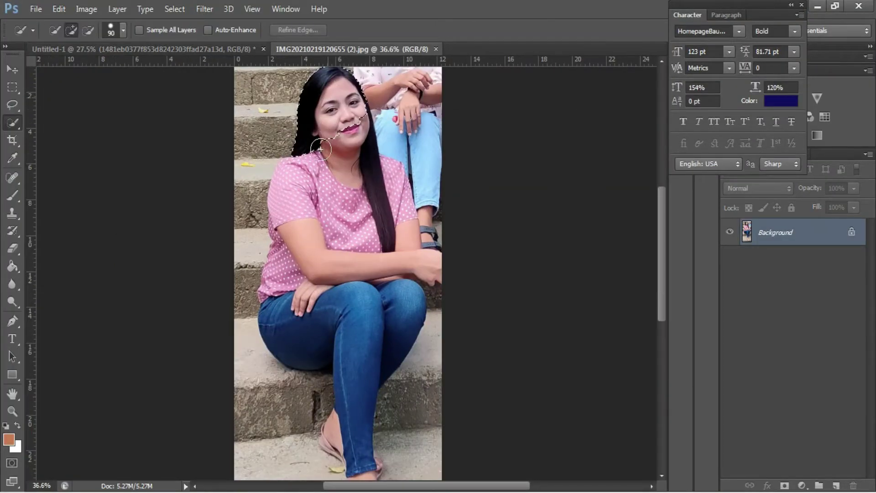
pyautogui.moveTo(295, 234); pyautogui.dragTo(272, 312)
# - Extend the selection down her jeans to the foot and sandal, and add her long hair
pyautogui.press('alt')
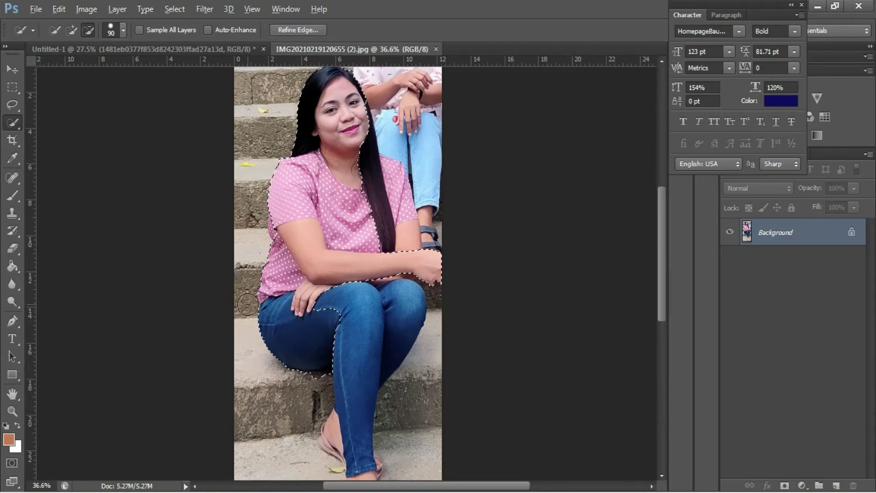
pyautogui.moveTo(348, 338); pyautogui.dragTo(361, 347)
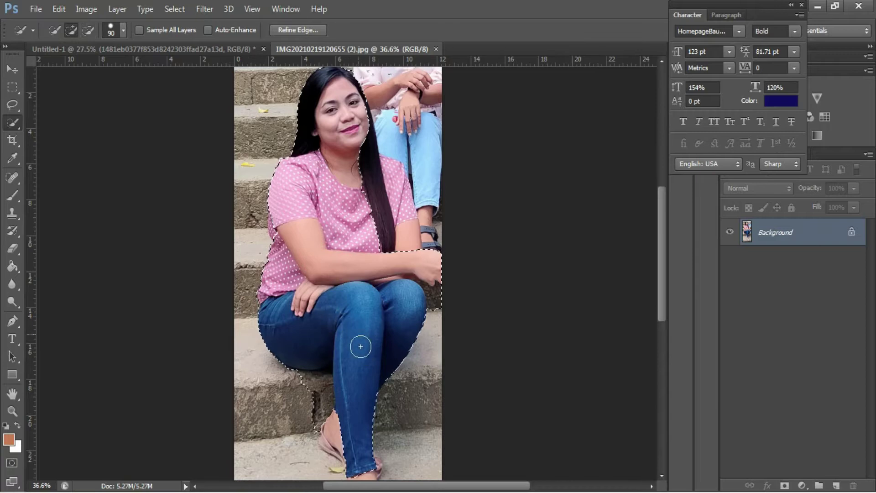
pyautogui.keyDown('alt'); pyautogui.click(318, 385); pyautogui.keyUp('alt')
pyautogui.moveTo(328, 425); pyautogui.dragTo(344, 447)
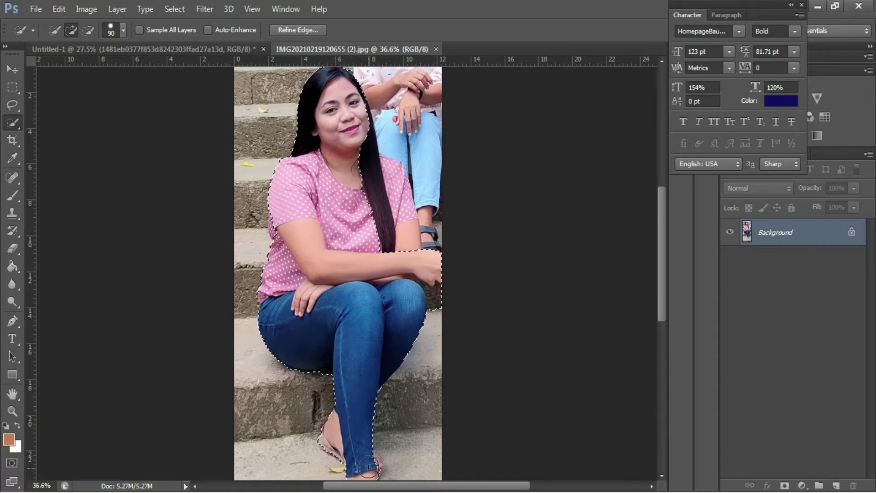
pyautogui.scroll(1, 429, 315)
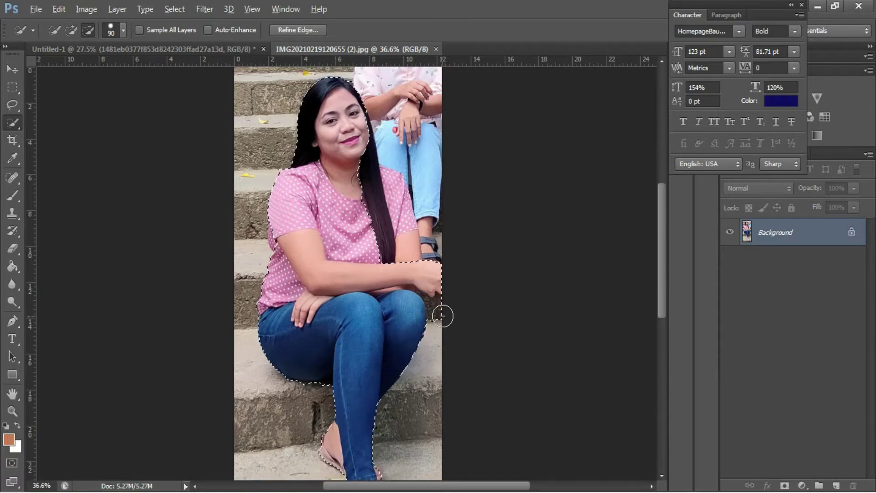
pyautogui.keyDown('alt'); pyautogui.scroll(3, 460, 292); pyautogui.keyUp('alt')
pyautogui.scroll(3, 456, 292)
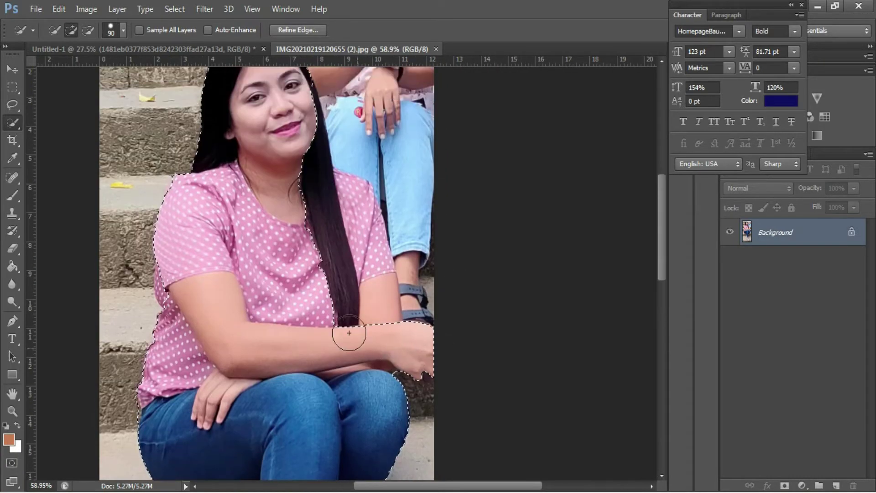
pyautogui.moveTo(313, 194); pyautogui.dragTo(343, 211)
pyautogui.moveTo(408, 299); pyautogui.dragTo(436, 283)
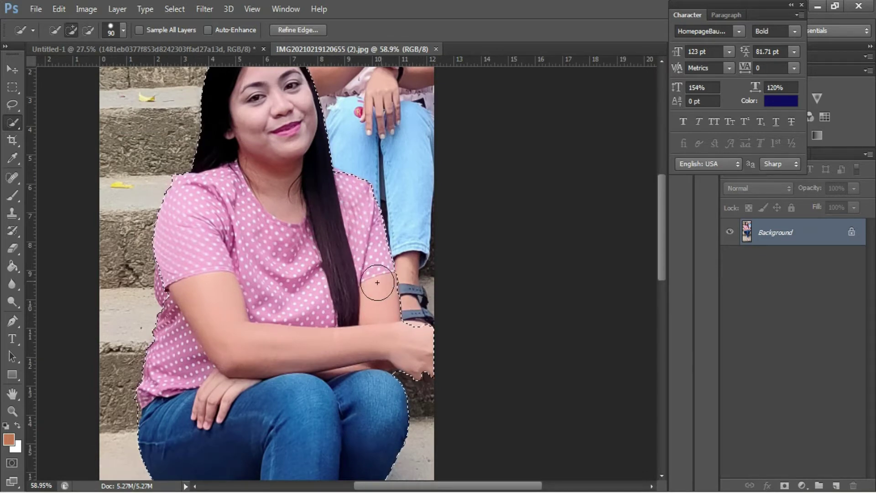
# - Refine the selection around the sandal, sole and toes, removing stray ground
pyautogui.scroll(3, 398, 339)
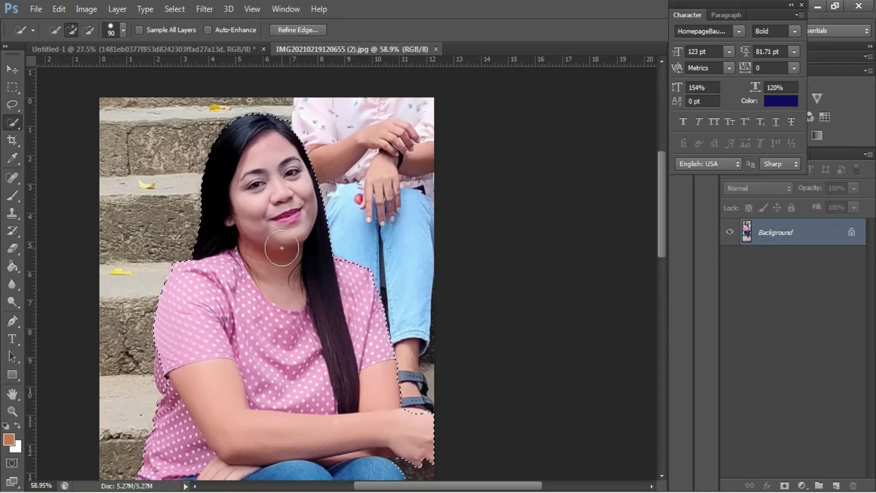
pyautogui.press('alt')
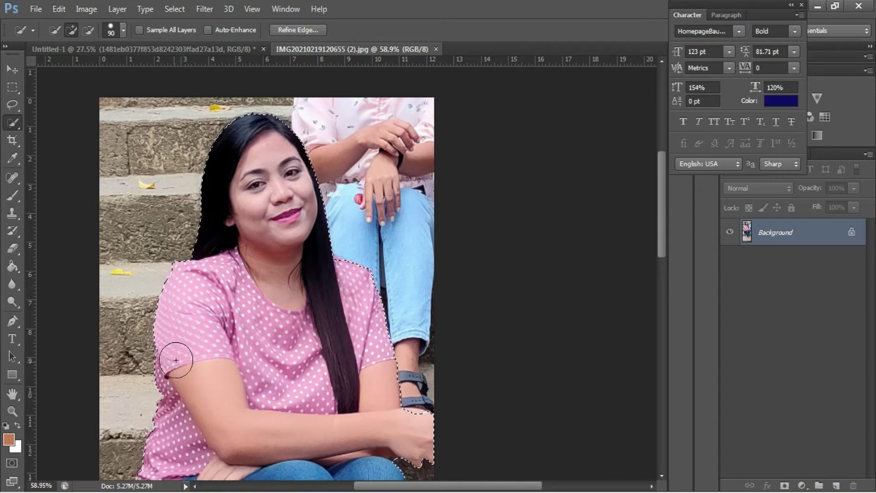
pyautogui.scroll(-3, 176, 361)
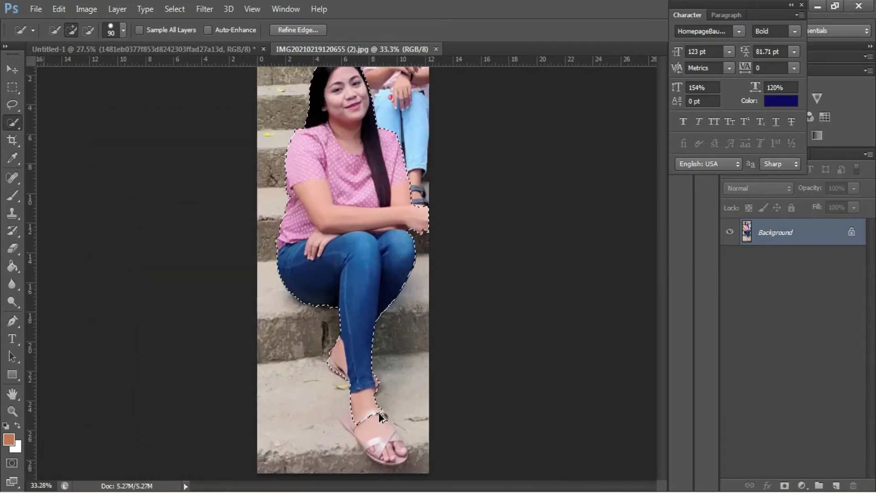
pyautogui.scroll(2, 379, 412)
pyautogui.scroll(2, 372, 368)
pyautogui.scroll(2, 367, 362)
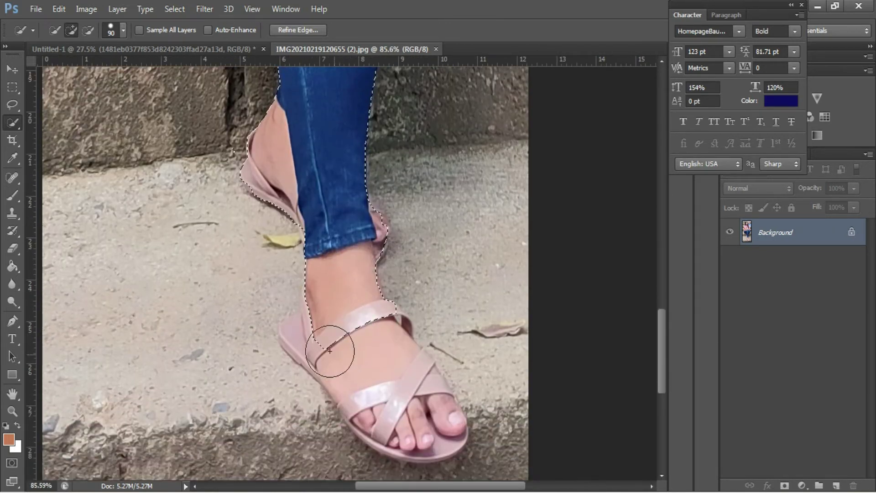
pyautogui.moveTo(329, 351)
pyautogui.mouseDown()
pyautogui.moveTo(321, 343)
pyautogui.moveTo(372, 333)
pyautogui.moveTo(405, 401)
pyautogui.mouseUp()
pyautogui.scroll(-1, 385, 356)
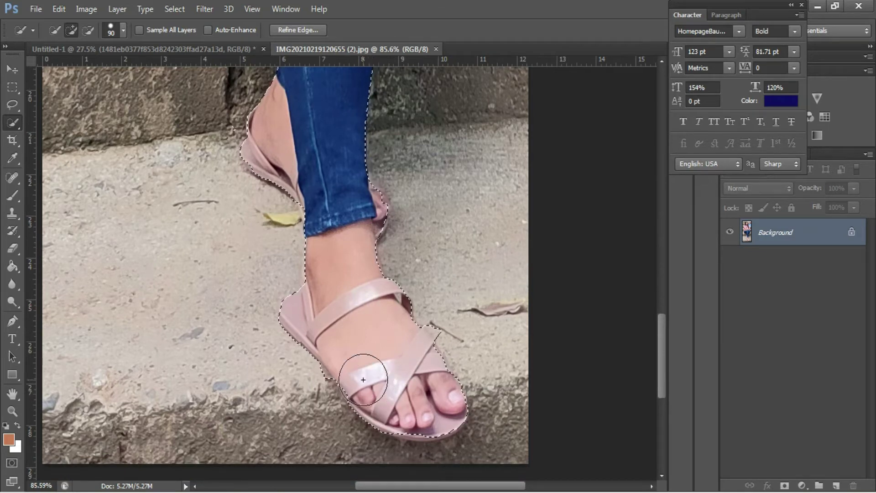
pyautogui.keyDown('alt'); pyautogui.click(328, 392); pyautogui.keyUp('alt')
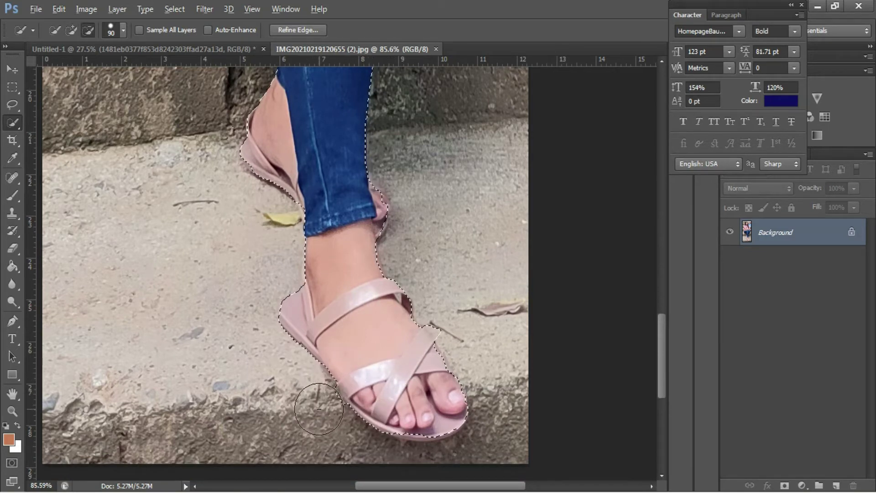
pyautogui.moveTo(347, 393); pyautogui.dragTo(424, 412)
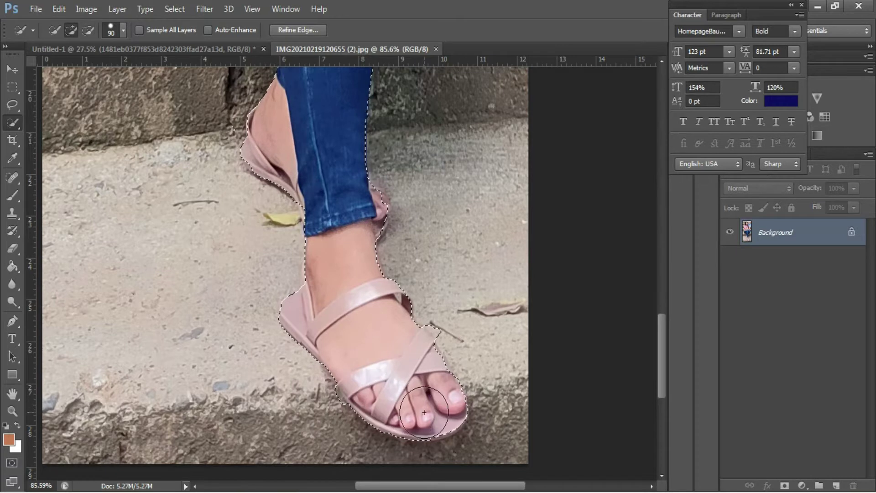
pyautogui.moveTo(425, 412); pyautogui.dragTo(425, 401)
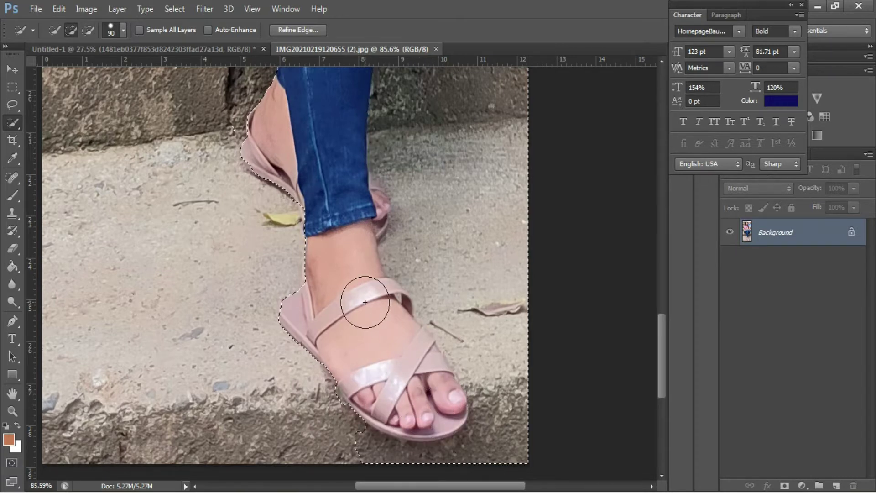
pyautogui.keyDown('alt'); pyautogui.moveTo(448, 194); pyautogui.dragTo(416, 473); pyautogui.keyUp('alt')
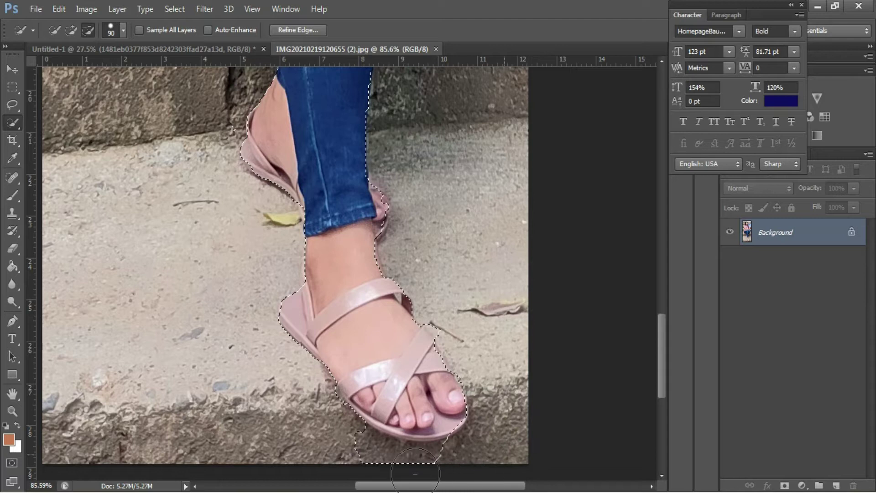
pyautogui.moveTo(415, 429); pyautogui.dragTo(432, 402)
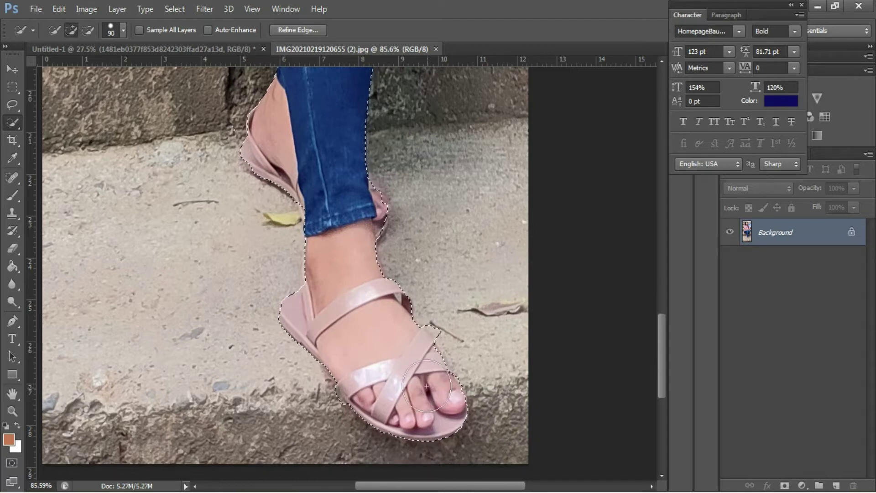
pyautogui.press('alt')
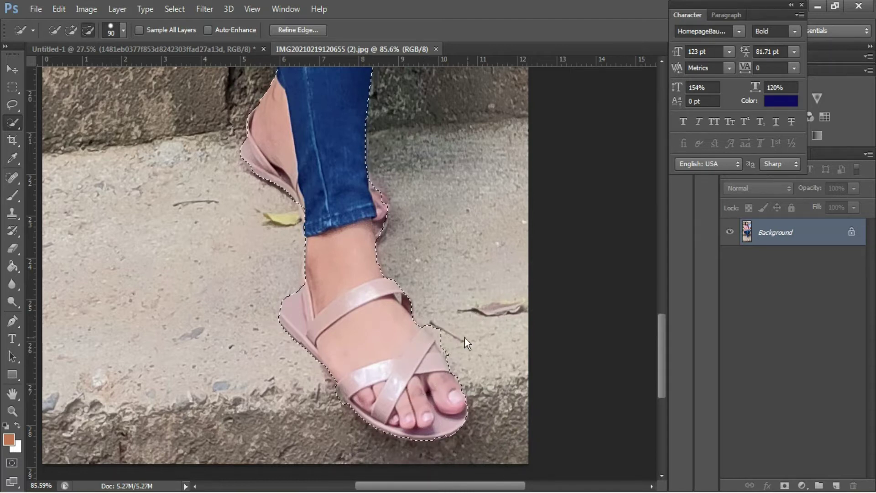
pyautogui.scroll(2, 457, 340)
pyautogui.scroll(3, 343, 315)
pyautogui.scroll(2, 320, 315)
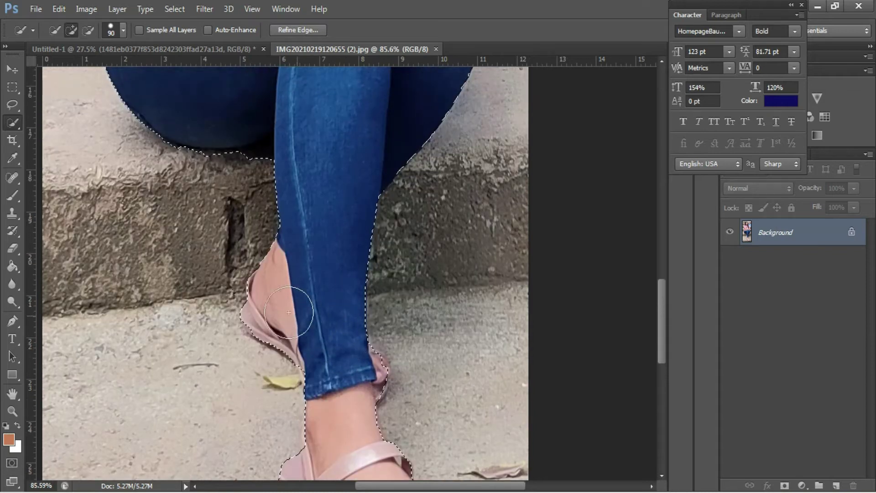
pyautogui.scroll(3, 385, 309)
pyautogui.scroll(3, 391, 313)
pyautogui.scroll(-2, 388, 311)
pyautogui.scroll(-2, 369, 284)
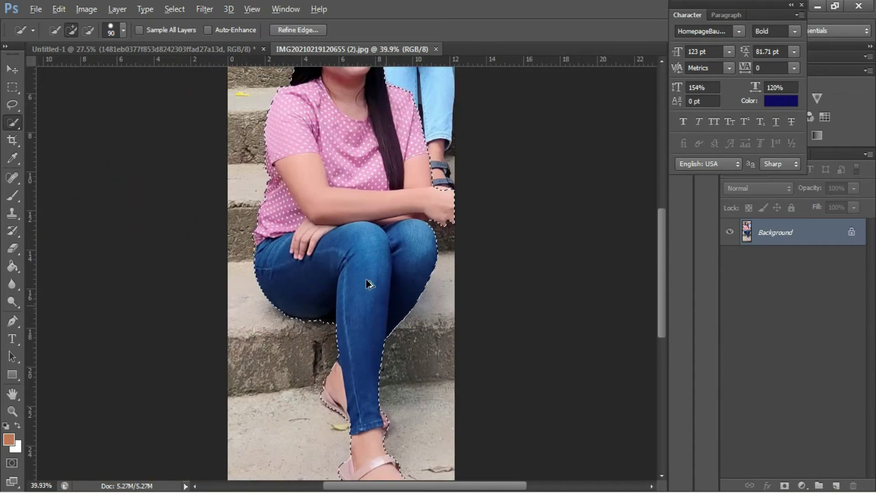
# - Drag the cut-out woman into the banner, place her at left, and stack her above the waves
pyautogui.press('v')
pyautogui.moveTo(333, 94)
pyautogui.mouseDown()
pyautogui.moveTo(194, 63)
pyautogui.moveTo(264, 238)
pyautogui.mouseUp()
pyautogui.hotkey('ctrl', 't')
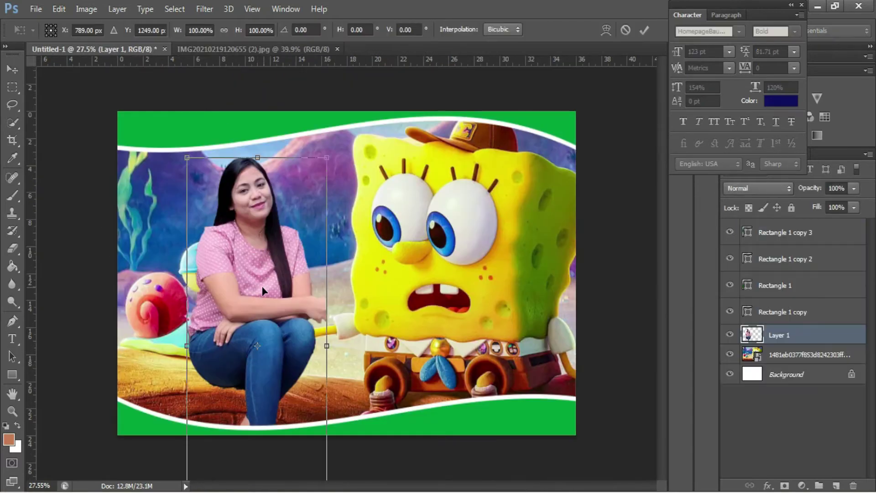
pyautogui.moveTo(262, 290); pyautogui.dragTo(193, 245)
pyautogui.press('Return')
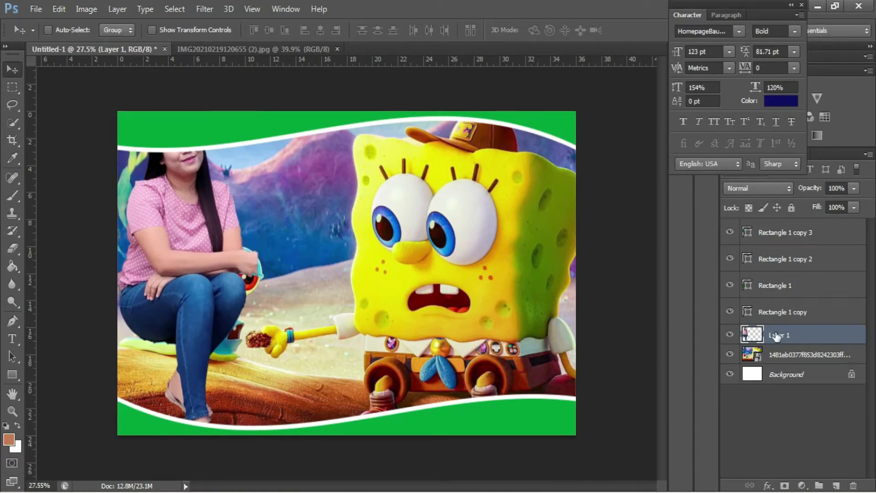
pyautogui.moveTo(768, 235); pyautogui.dragTo(772, 224)
# - Reposition and scale the woman to about 112% and commit the transform
pyautogui.hotkey('ctrl', 't')
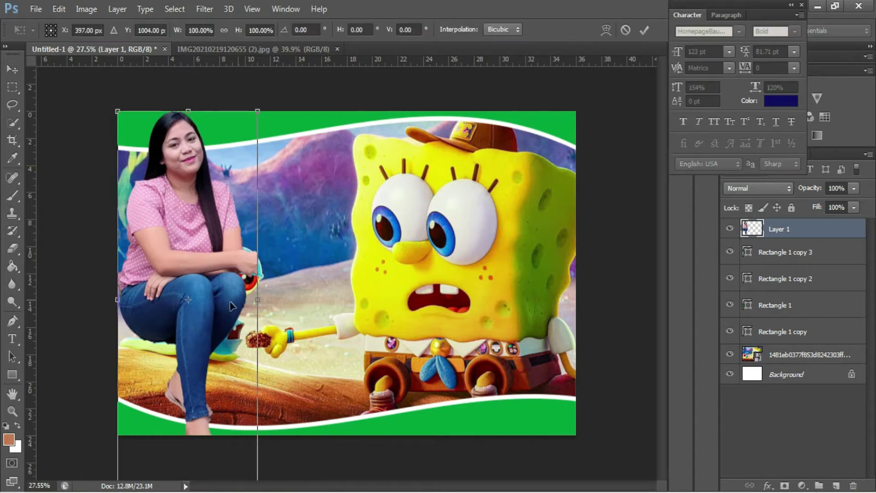
pyautogui.moveTo(196, 292); pyautogui.dragTo(203, 285)
pyautogui.moveTo(264, 104); pyautogui.dragTo(255, 114)
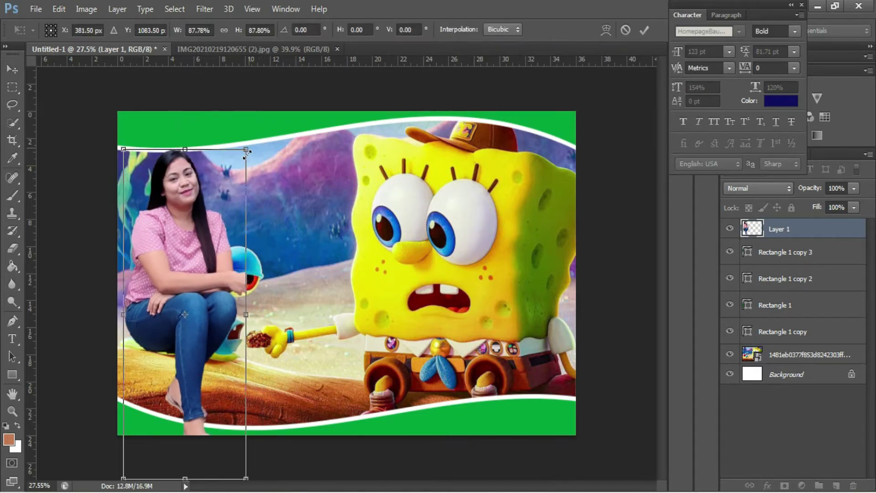
pyautogui.moveTo(215, 293)
pyautogui.mouseDown()
pyautogui.moveTo(210, 266)
pyautogui.moveTo(212, 329)
pyautogui.mouseUp()
pyautogui.moveTo(250, 165); pyautogui.dragTo(266, 111)
pyautogui.moveTo(248, 225); pyautogui.dragTo(249, 261)
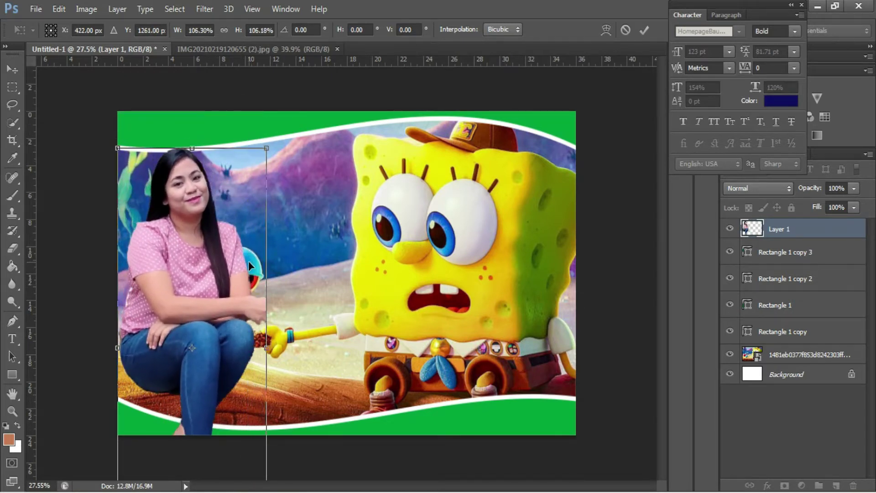
pyautogui.moveTo(266, 148); pyautogui.dragTo(274, 127)
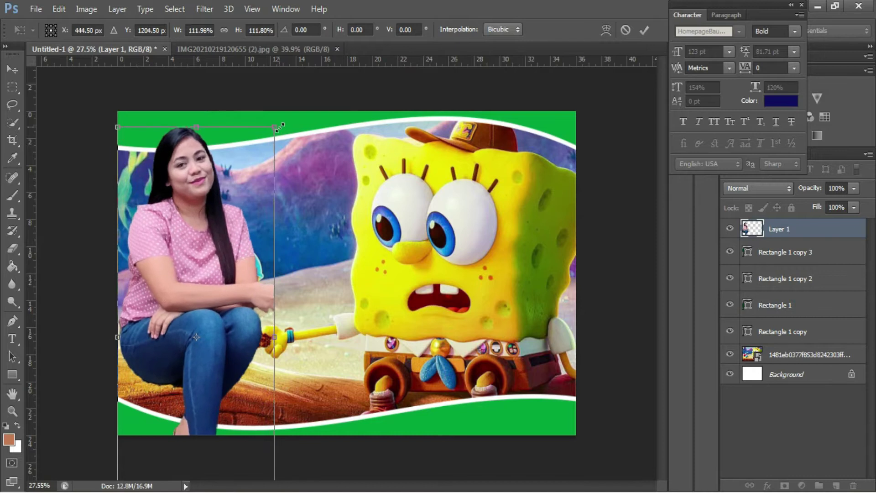
pyautogui.press('Return')
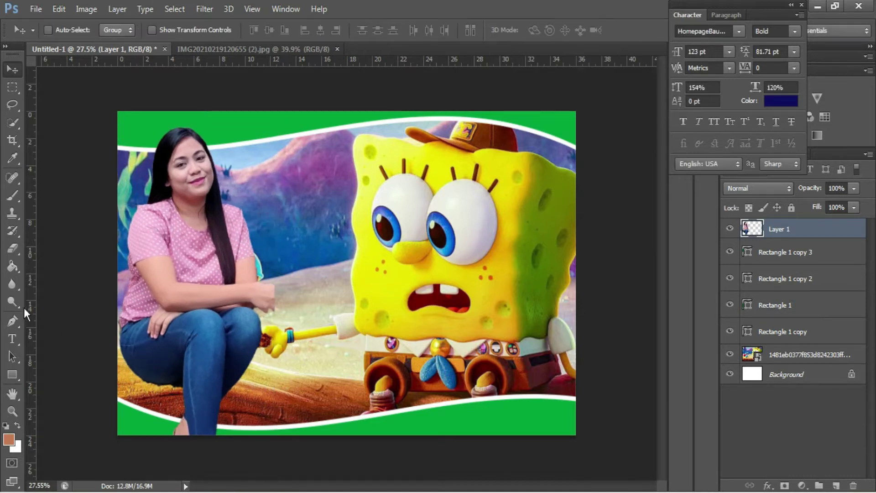
# - Select the Eraser tool and zoom in on the woman's arm and hand
pyautogui.click(12, 248)
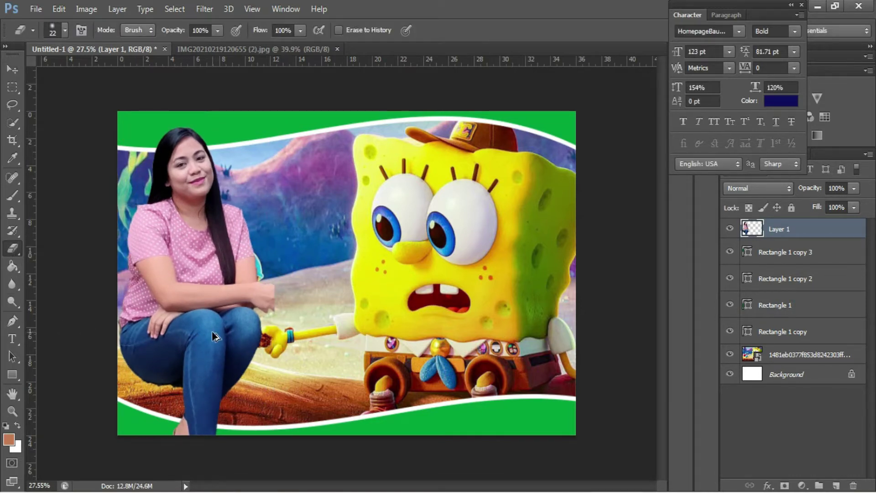
pyautogui.scroll(5, 248, 294)
pyautogui.scroll(3, 259, 259)
pyautogui.scroll(-2, 259, 259)
pyautogui.scroll(-2, 259, 256)
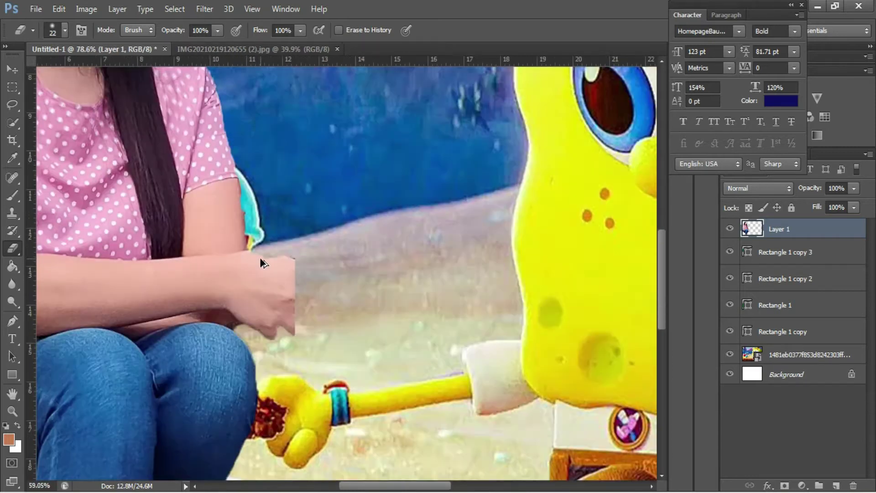
pyautogui.scroll(-2, 259, 257)
pyautogui.scroll(-1, 261, 259)
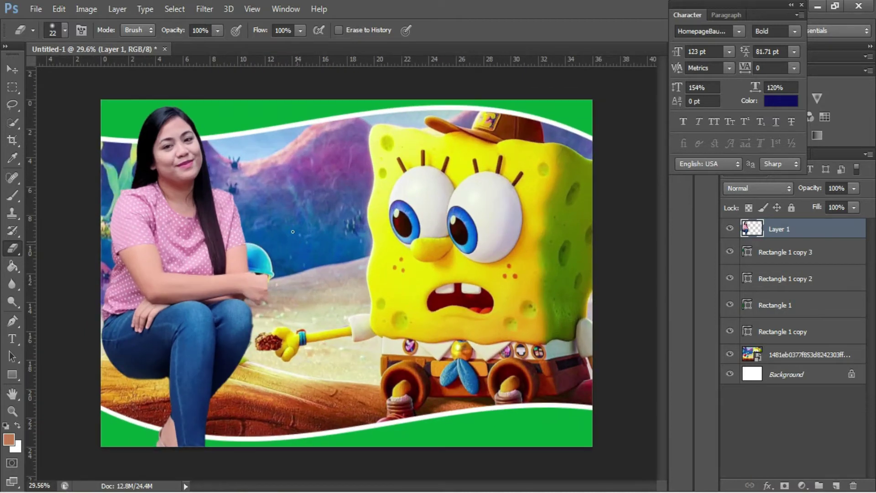
# - Type the birthday girl's name followed by '!' on the banner, correcting typos
pyautogui.press('t')
pyautogui.click(253, 157)
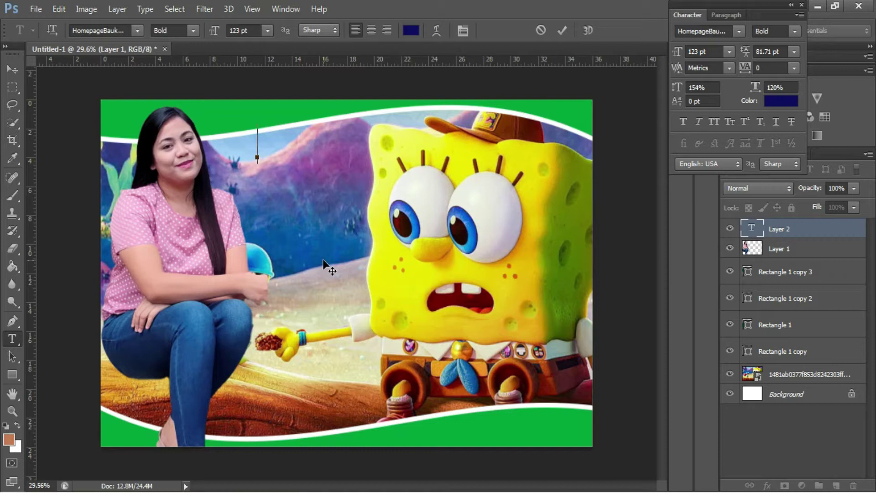
pyautogui.write('Sarha')
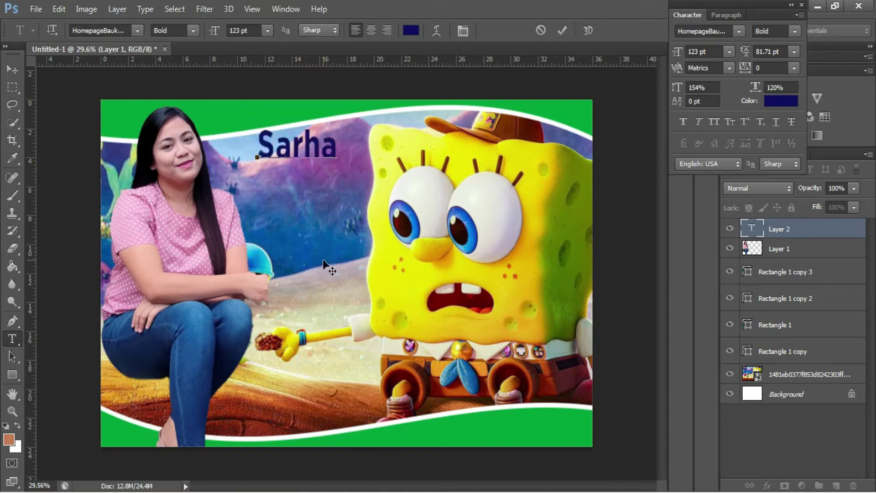
pyautogui.press('BackSpace')
pyautogui.press('BackSpace')
pyautogui.write('A')
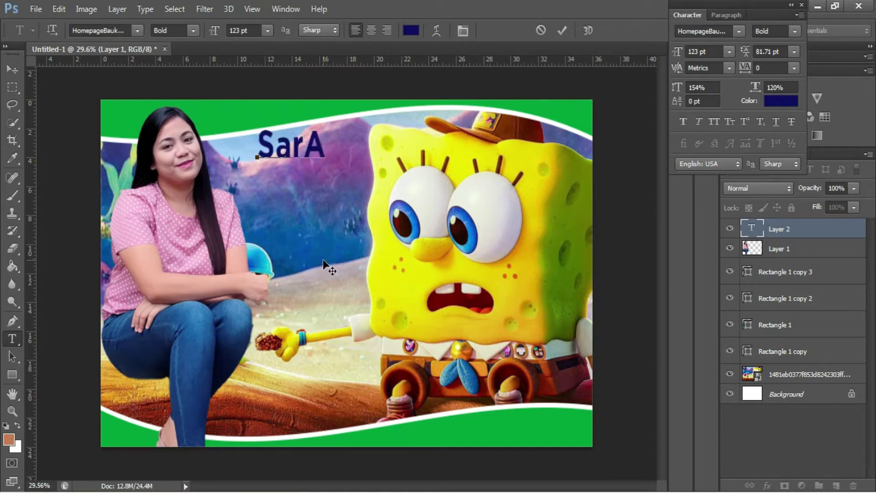
pyautogui.press('BackSpace')
pyautogui.write('ah!')
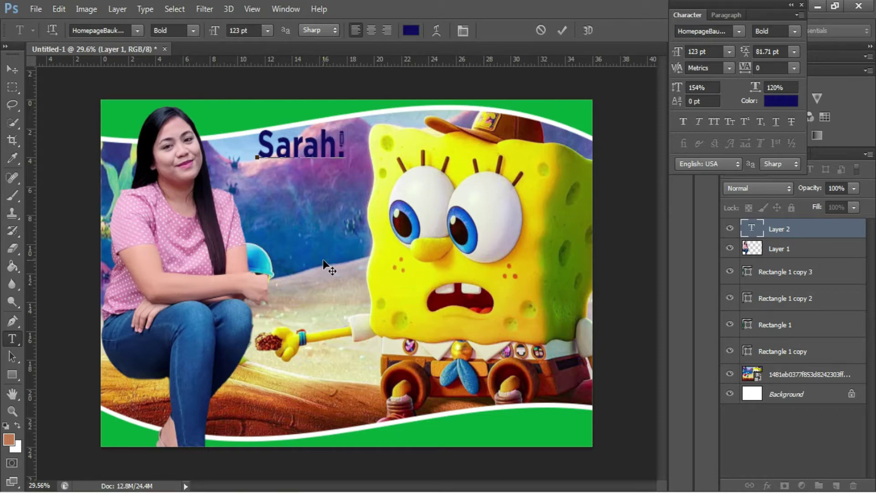
# - Set the name text in the Heaven Matters Personal Use script font
pyautogui.hotkey('ctrl', 'a')
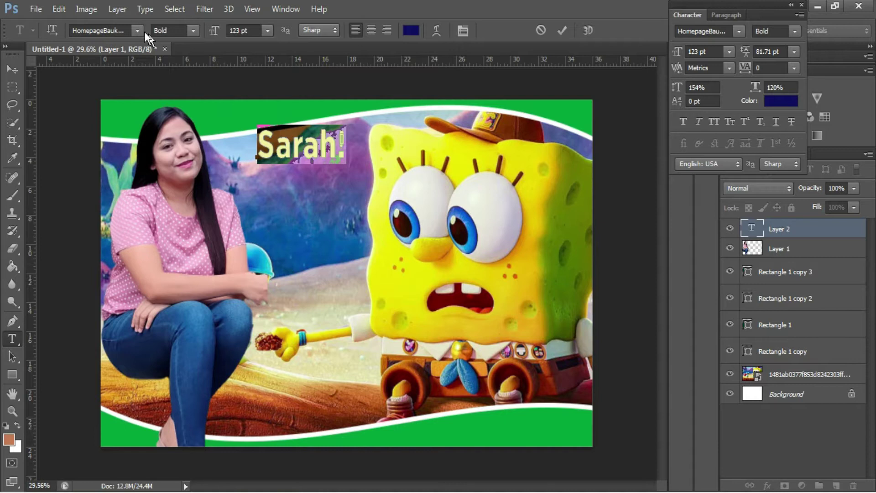
pyautogui.click(137, 31)
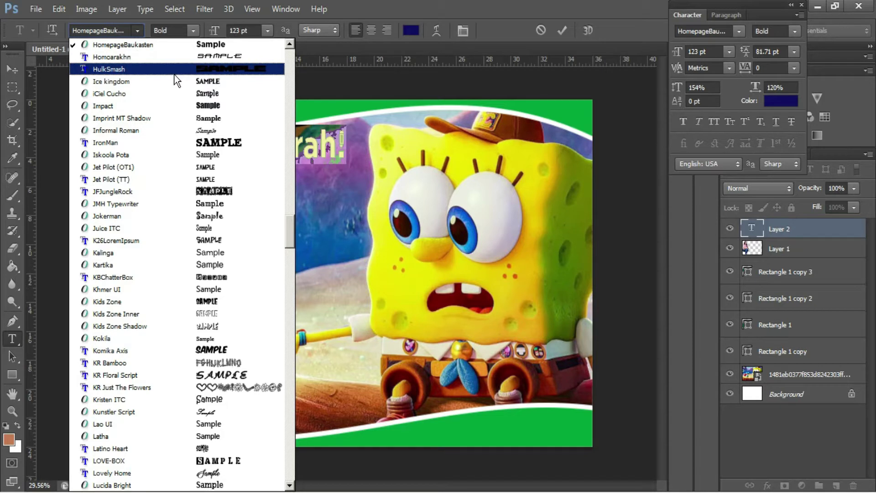
pyautogui.scroll(2, 195, 194)
pyautogui.scroll(3, 195, 194)
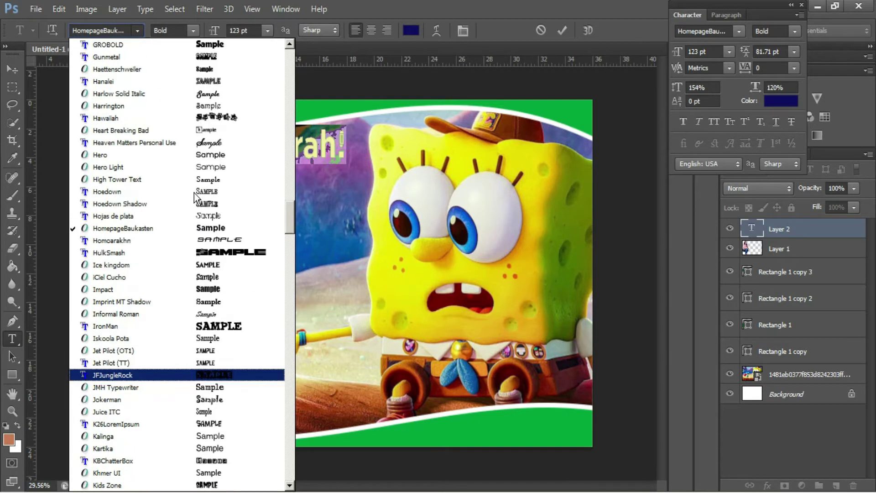
pyautogui.click(208, 142)
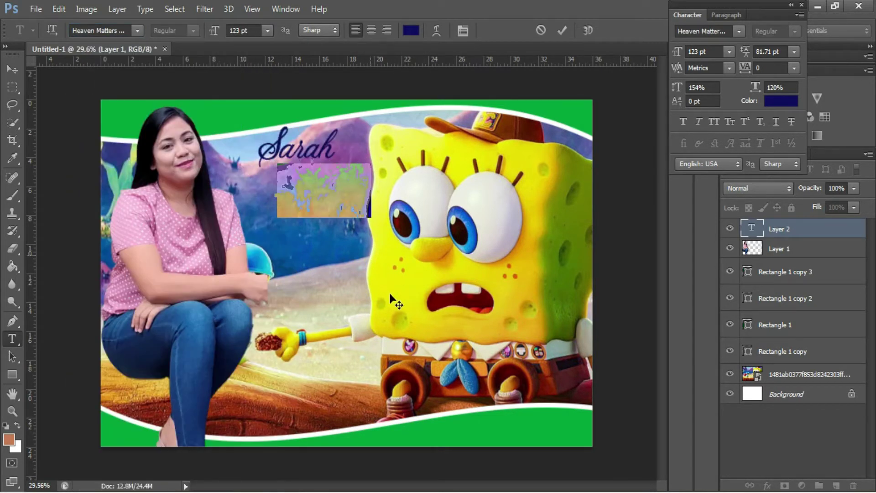
pyautogui.click(364, 192)
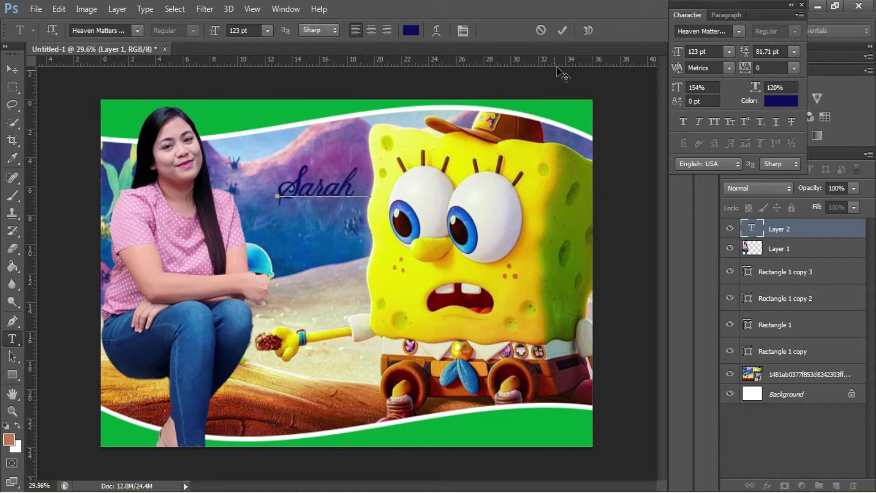
# - Enlarge the Sarah name so it spans the middle of the banner
pyautogui.click(563, 30)
pyautogui.hotkey('ctrl', 't')
pyautogui.moveTo(368, 230)
pyautogui.mouseDown()
pyautogui.moveTo(456, 277)
pyautogui.moveTo(552, 298)
pyautogui.moveTo(537, 314)
pyautogui.mouseUp()
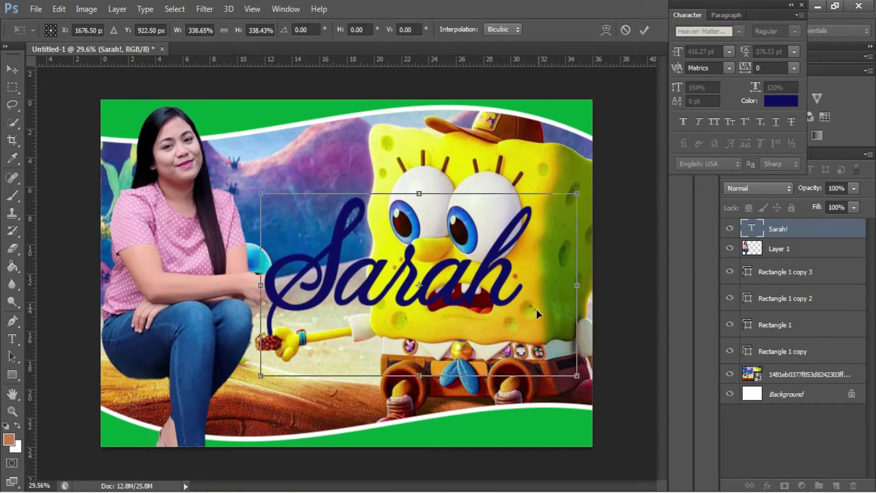
pyautogui.moveTo(576, 194); pyautogui.dragTo(582, 191)
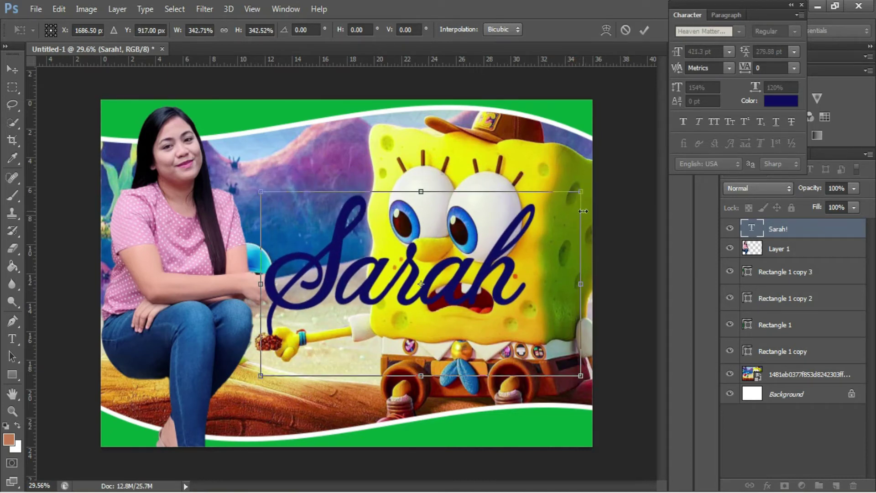
pyautogui.press('Return')
# - Give the Sarah layer a white 16 px stroke outline
pyautogui.rightClick(767, 238)
pyautogui.click(591, 89)
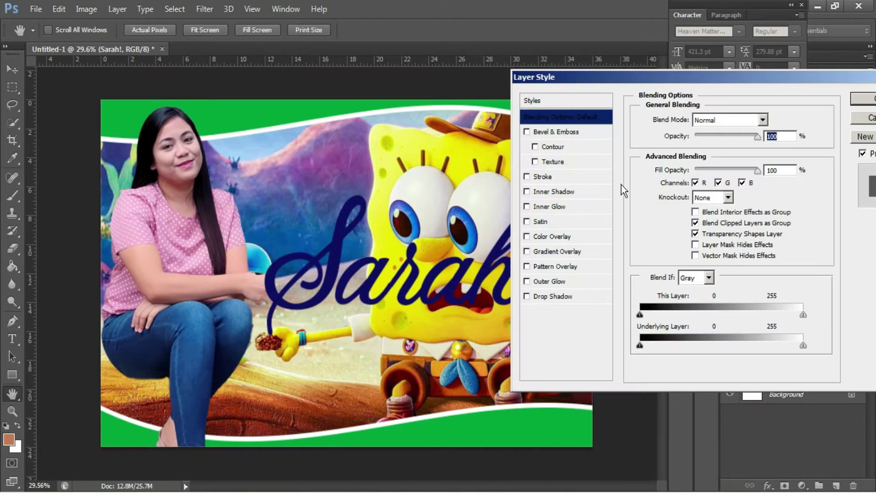
pyautogui.click(550, 180)
pyautogui.click(678, 220)
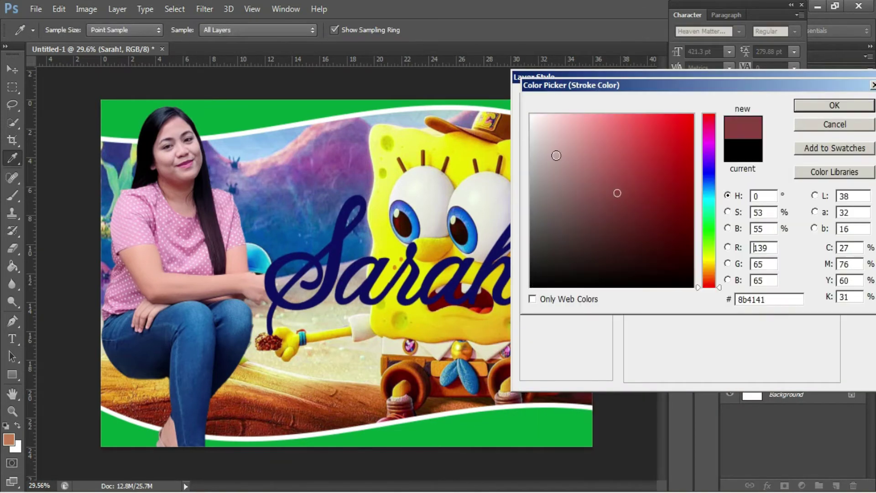
pyautogui.click(532, 116)
pyautogui.press('Return')
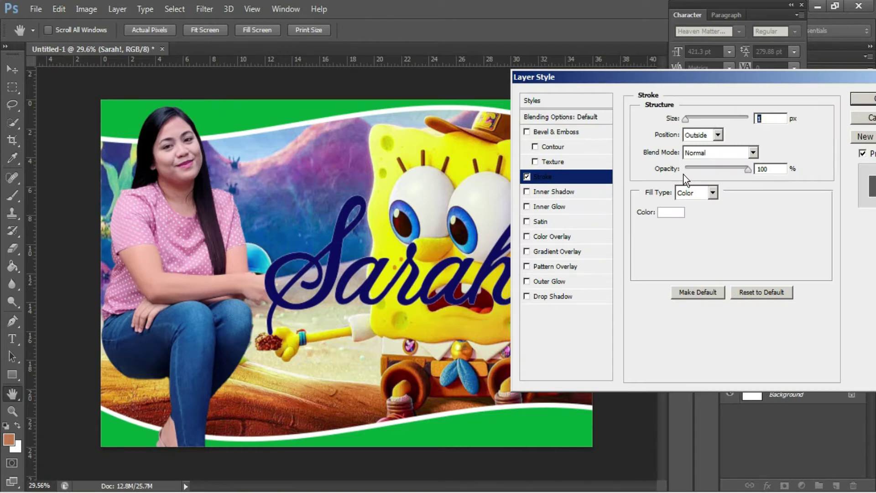
pyautogui.moveTo(688, 122); pyautogui.dragTo(694, 122)
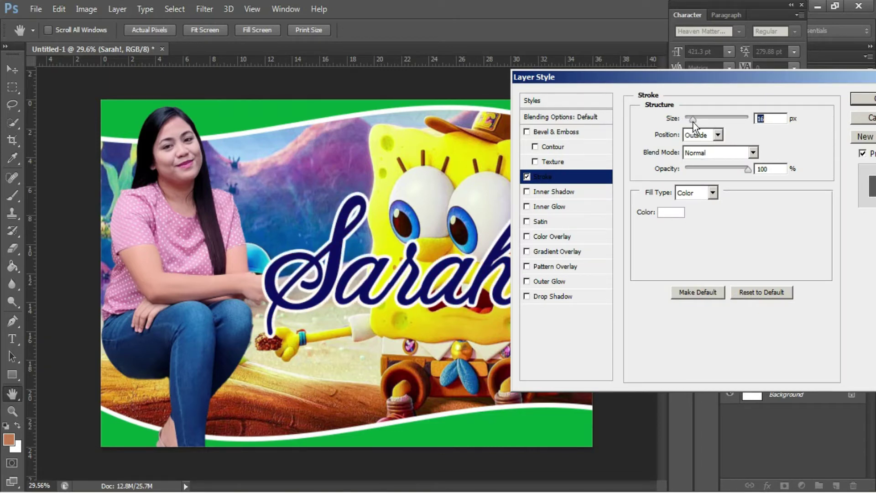
pyautogui.click(863, 99)
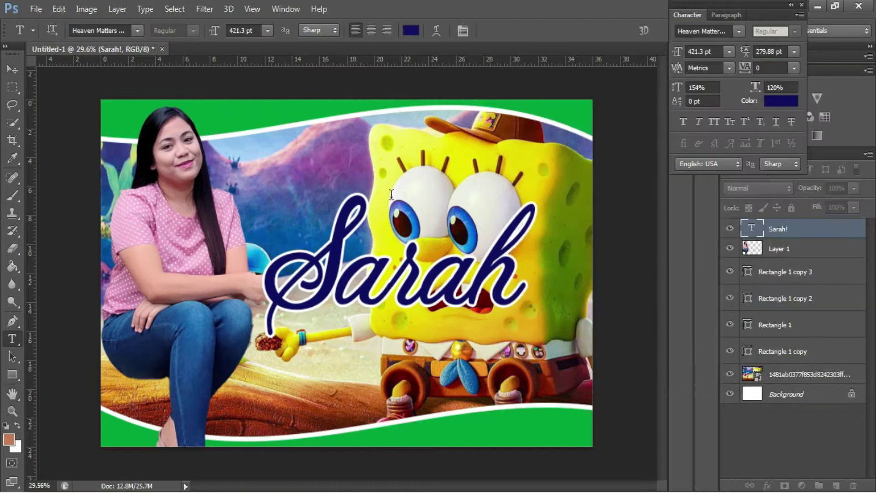
pyautogui.click(283, 137)
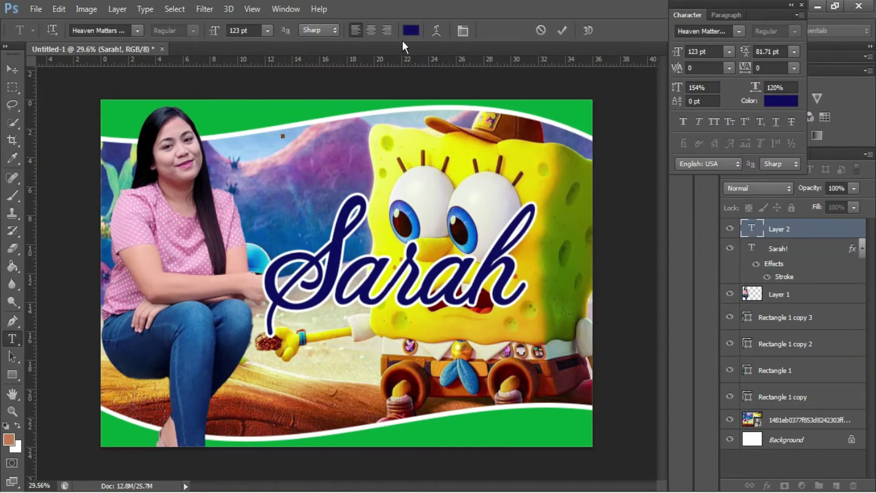
# - Set the text colour to bright cyan and type 'Happy' toward the upper left
pyautogui.click(411, 30)
pyautogui.click(471, 220)
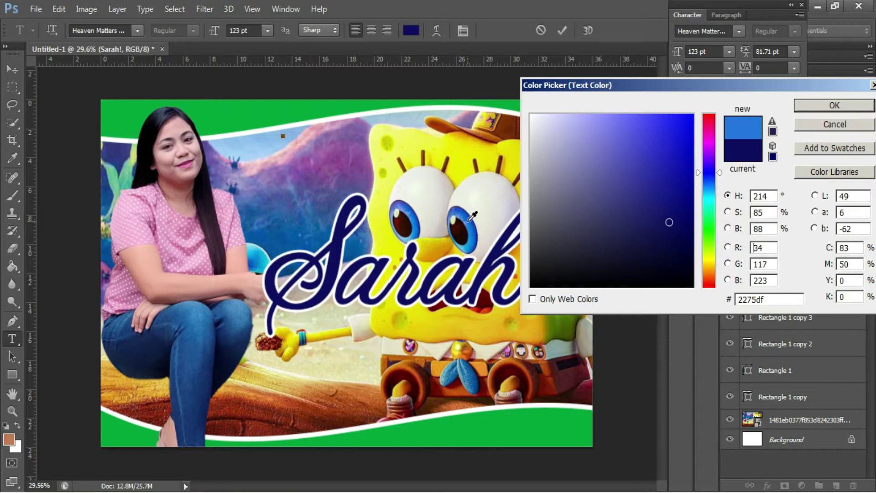
pyautogui.click(475, 196)
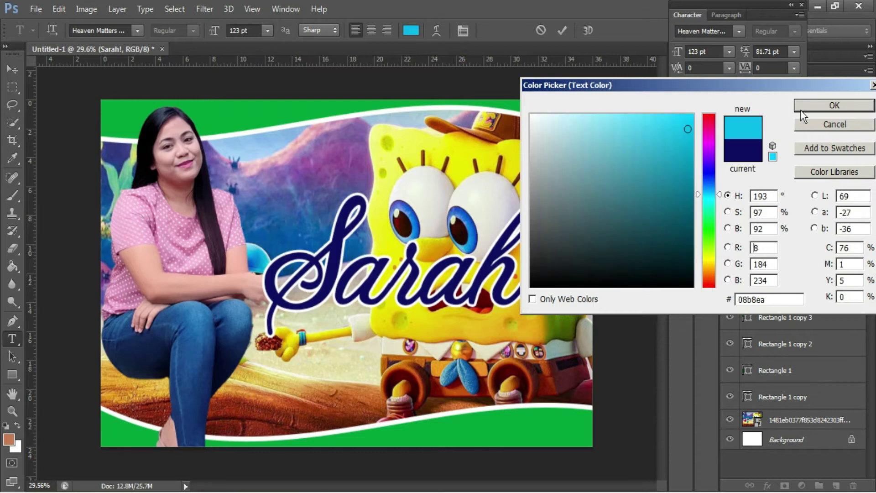
pyautogui.click(801, 107)
pyautogui.write('Happy')
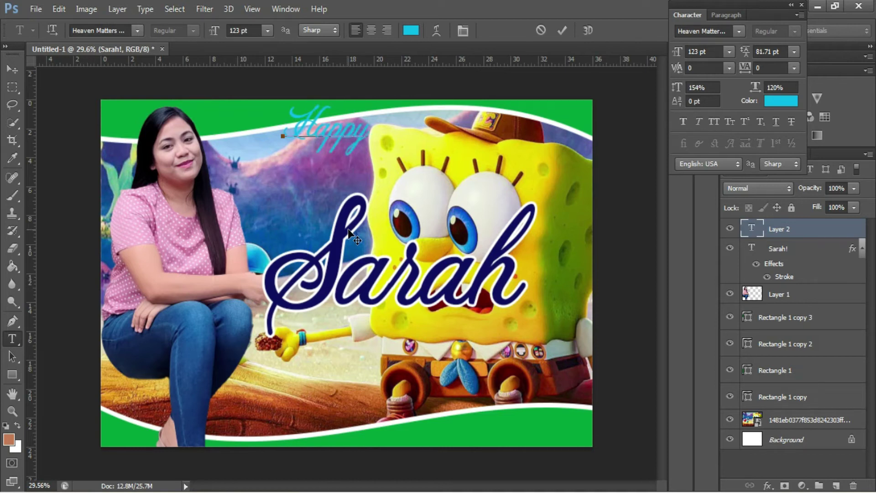
pyautogui.moveTo(418, 182); pyautogui.dragTo(365, 197)
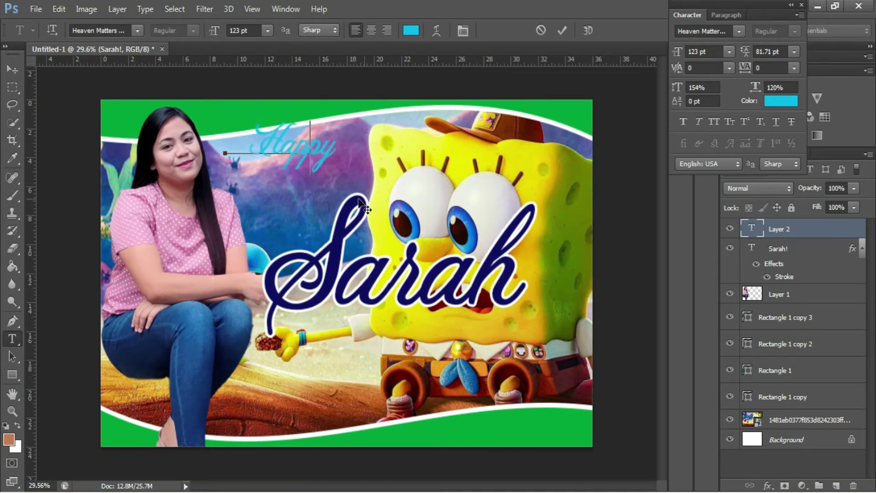
# - Complete the headline with '25th' in Impact and 'Birthday', then widen it slightly
pyautogui.write(' B')
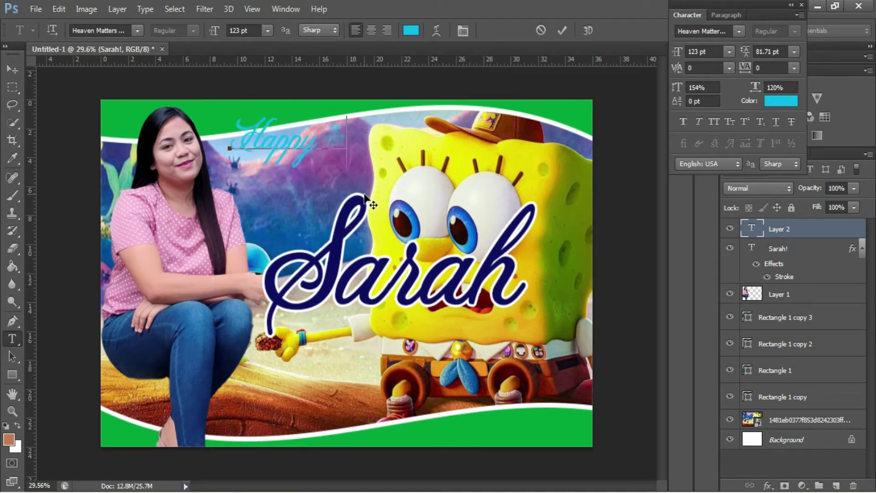
pyautogui.write('irth')
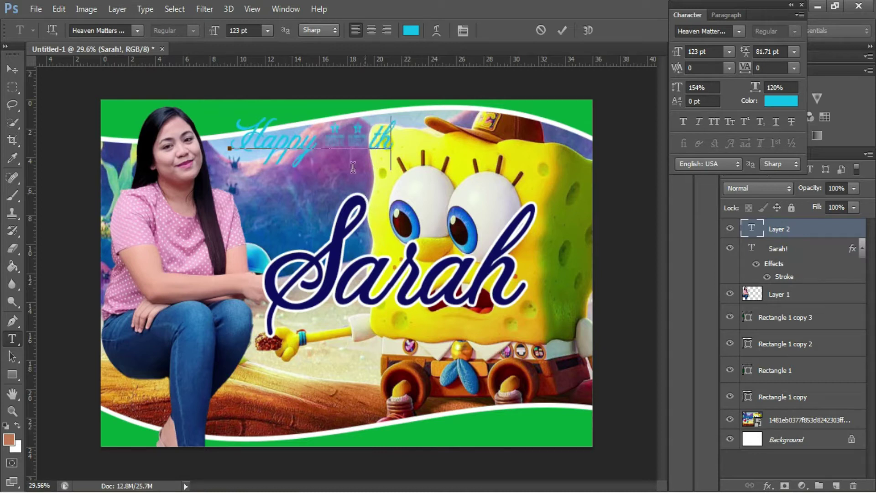
pyautogui.moveTo(368, 135); pyautogui.dragTo(325, 135)
pyautogui.click(94, 30)
pyautogui.write('Ice kingdomImpact')
pyautogui.press('Return')
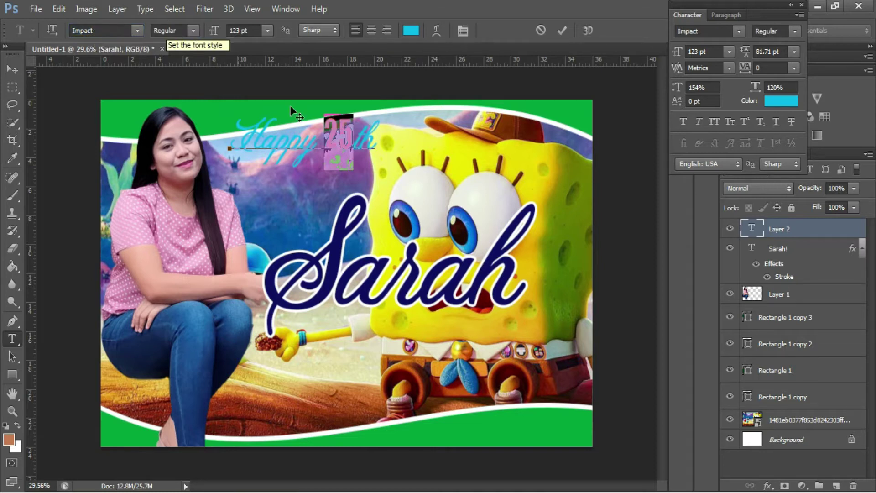
pyautogui.click(378, 153)
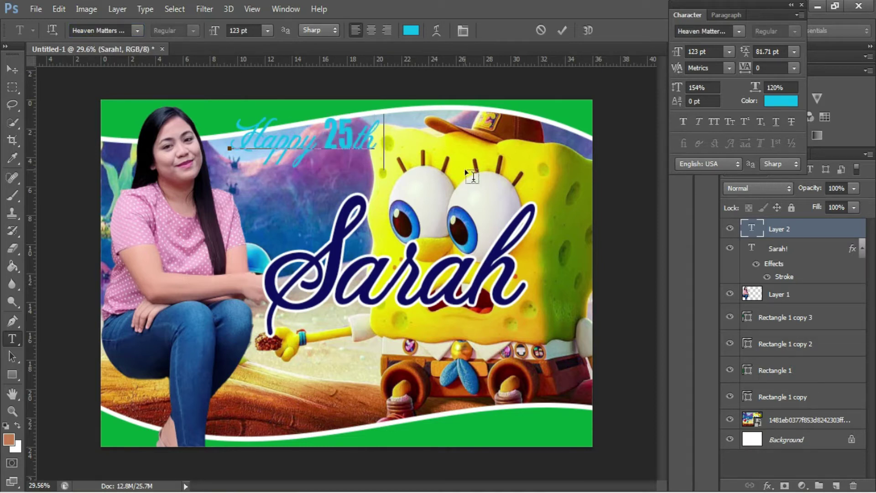
pyautogui.write('Birthday')
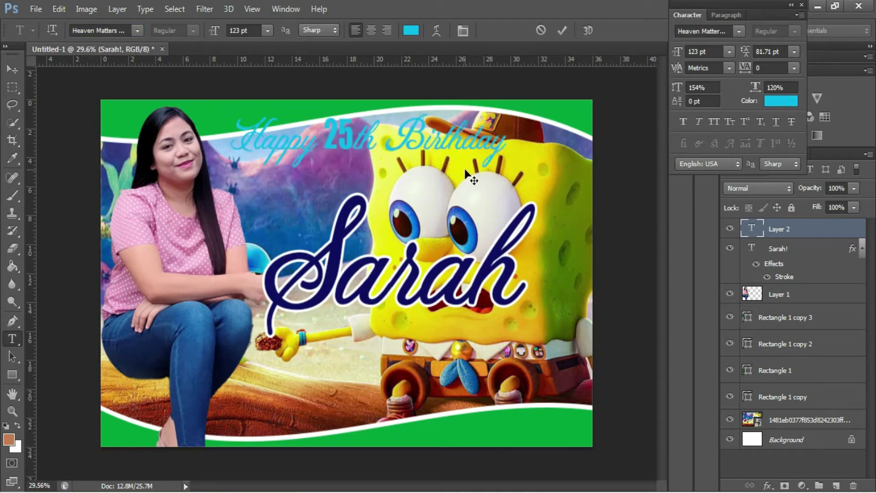
pyautogui.hotkey('ctrl', 't')
pyautogui.moveTo(513, 174); pyautogui.dragTo(572, 184)
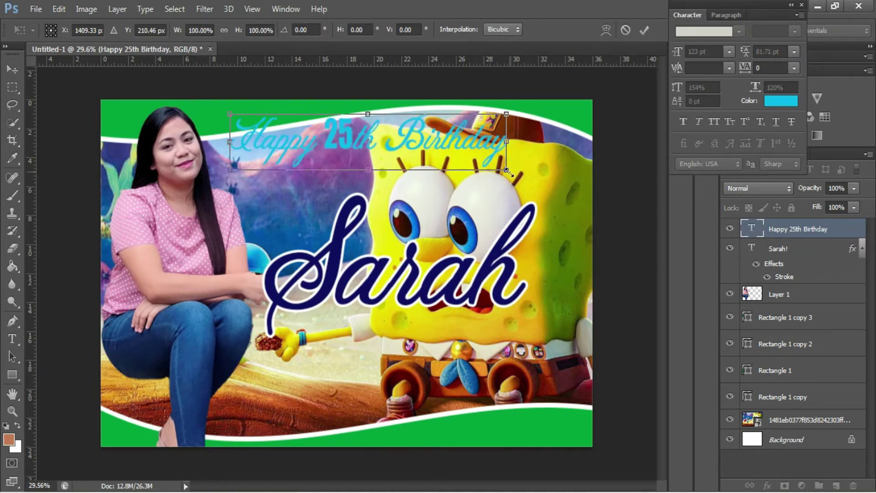
# - Give the headline an 8 px near-black stroke outline
pyautogui.press('Return')
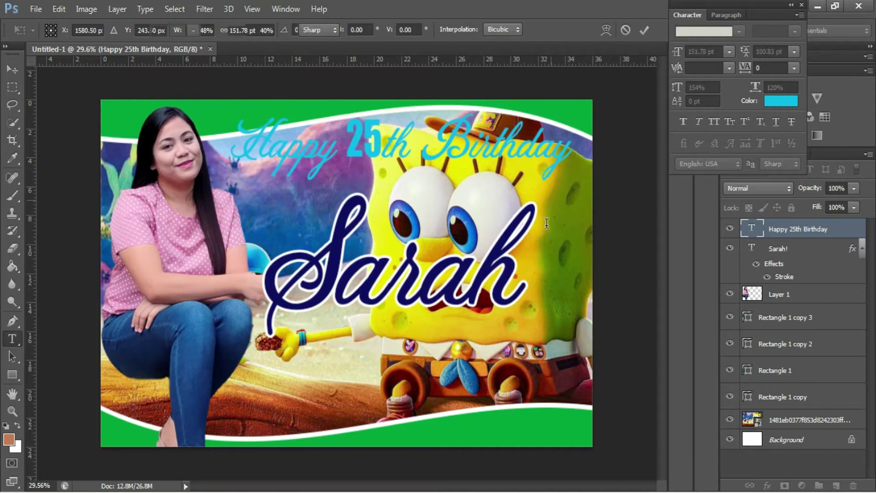
pyautogui.rightClick(804, 229)
pyautogui.click(615, 88)
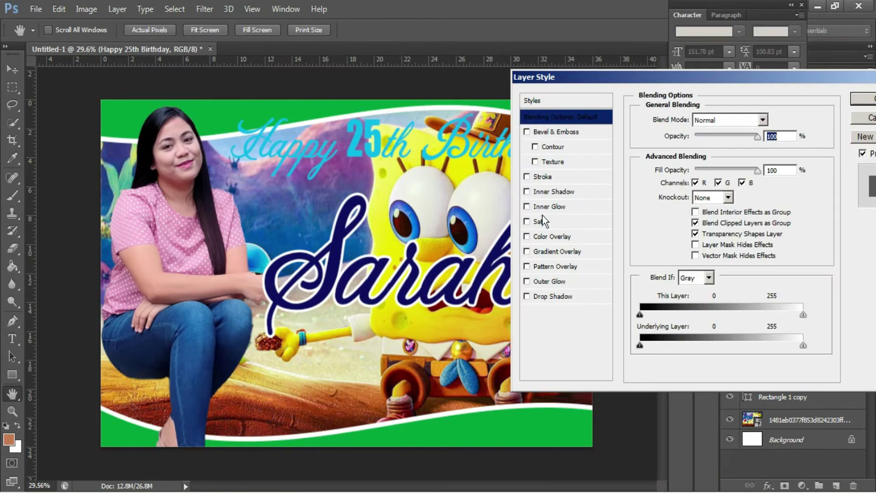
pyautogui.click(548, 176)
pyautogui.click(672, 212)
pyautogui.write('ffffff')
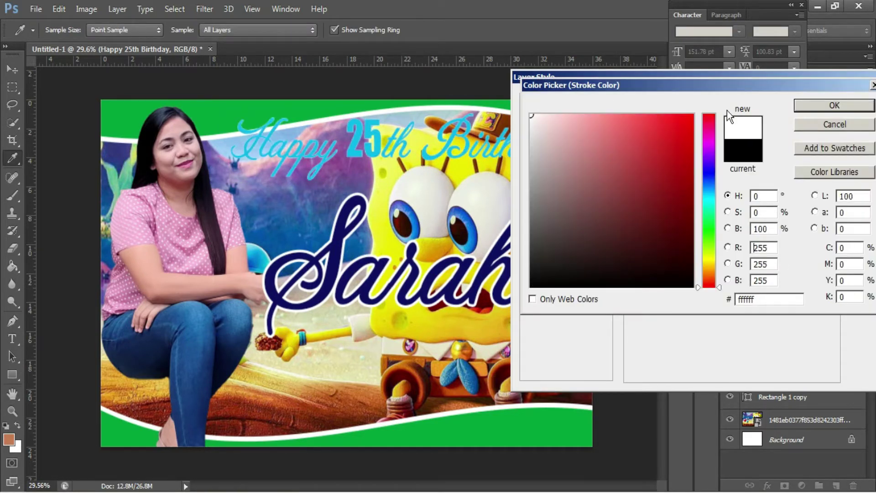
pyautogui.click(831, 103)
pyautogui.write('6')
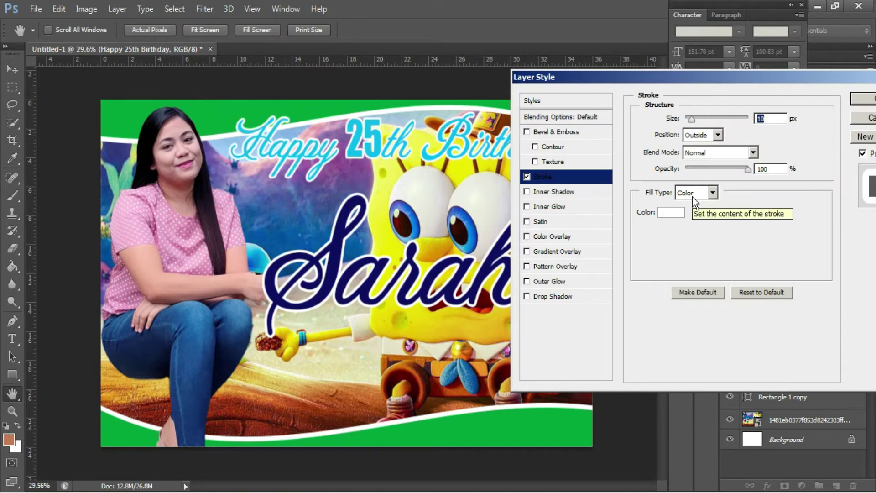
pyautogui.press('Up')
pyautogui.press('Up')
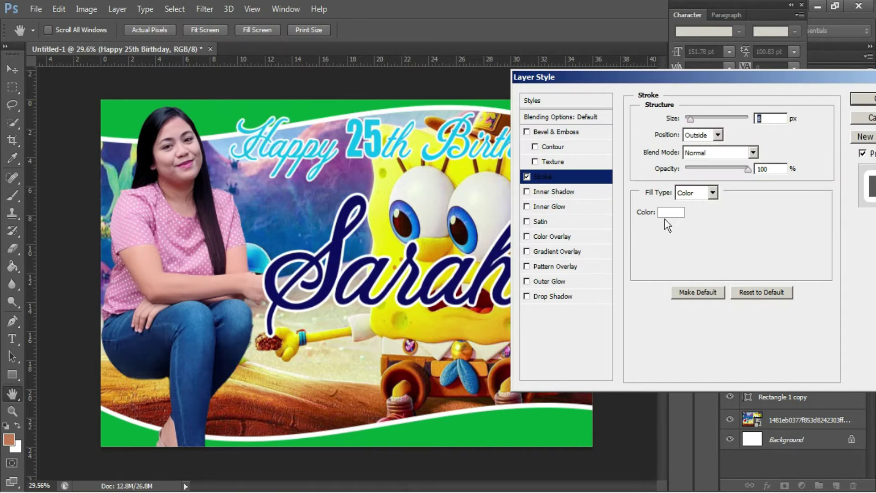
pyautogui.click(671, 212)
pyautogui.click(651, 244)
pyautogui.click(536, 266)
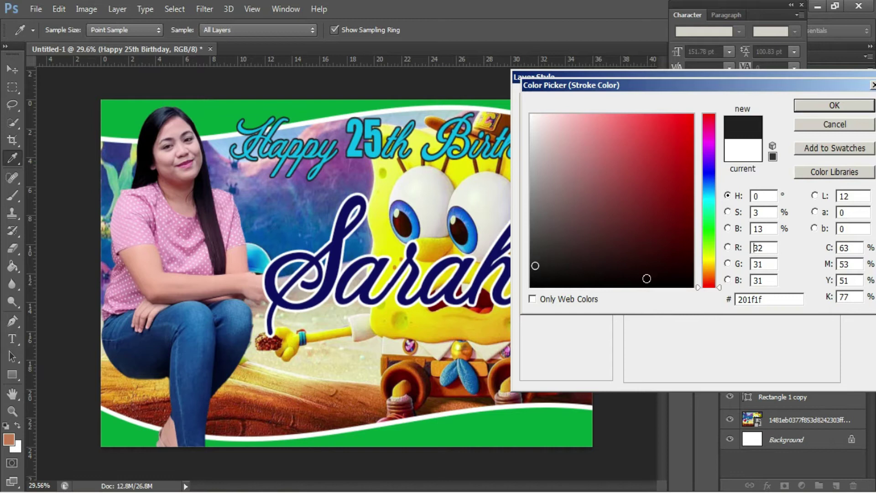
pyautogui.moveTo(536, 266); pyautogui.dragTo(693, 286)
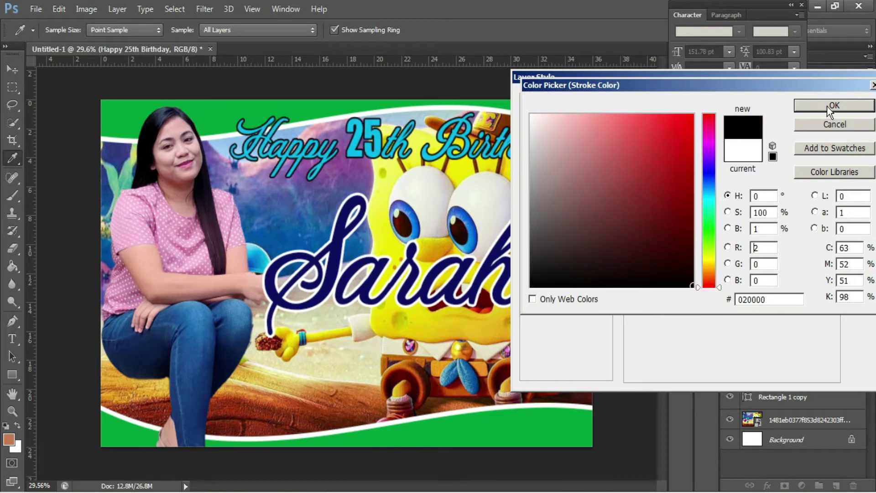
pyautogui.click(827, 106)
# - Add a white Normal outer glow at 100% opacity, spread 100, size 13 px
pyautogui.click(561, 281)
pyautogui.click(673, 168)
pyautogui.moveTo(574, 118); pyautogui.dragTo(530, 113)
pyautogui.click(835, 104)
pyautogui.moveTo(733, 136); pyautogui.dragTo(748, 136)
pyautogui.click(729, 120)
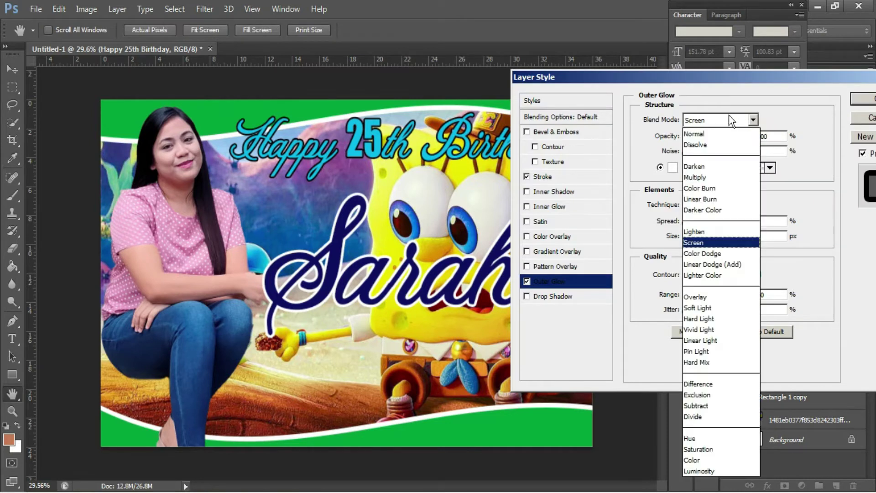
pyautogui.moveTo(686, 221); pyautogui.dragTo(771, 223)
pyautogui.click(758, 236)
pyautogui.press('Up')
pyautogui.press('Up')
pyautogui.press('Up')
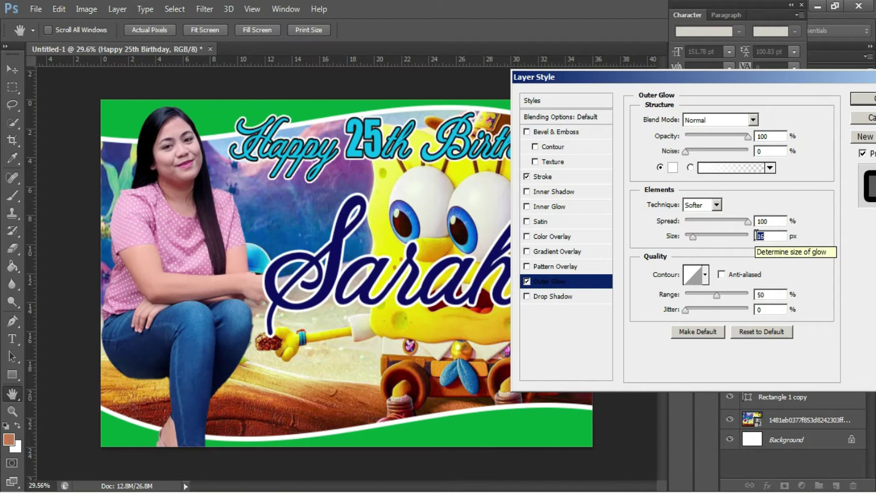
pyautogui.click(868, 100)
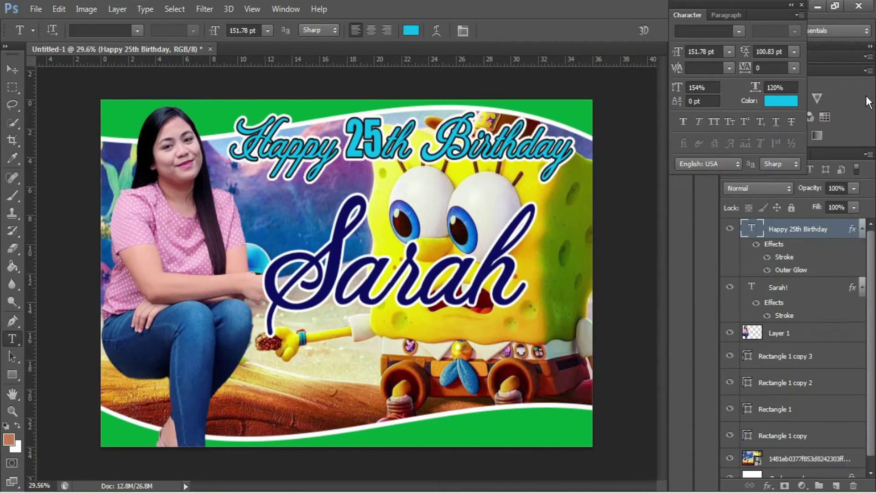
# - Place the Patrick, Squidward and SpongeBob image from the sarah folder above Layer 1
pyautogui.press('v')
pyautogui.rightClick(204, 346)
pyautogui.click(203, 345)
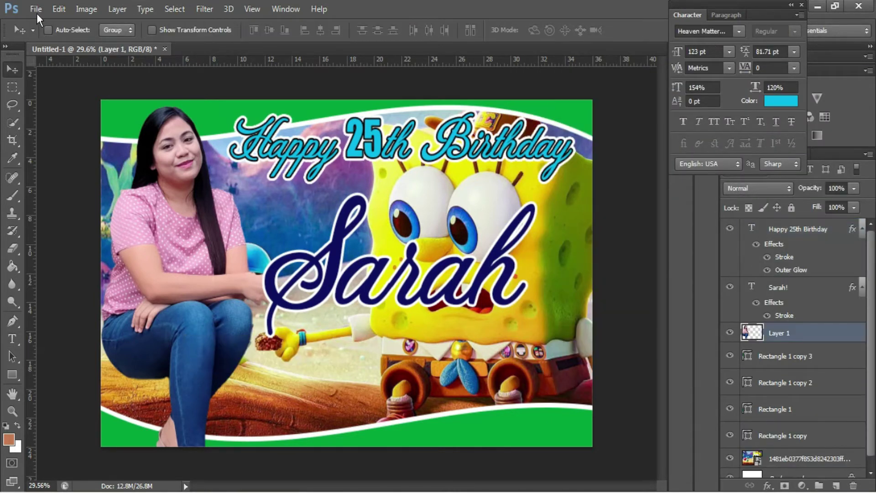
pyautogui.click(36, 9)
pyautogui.click(68, 208)
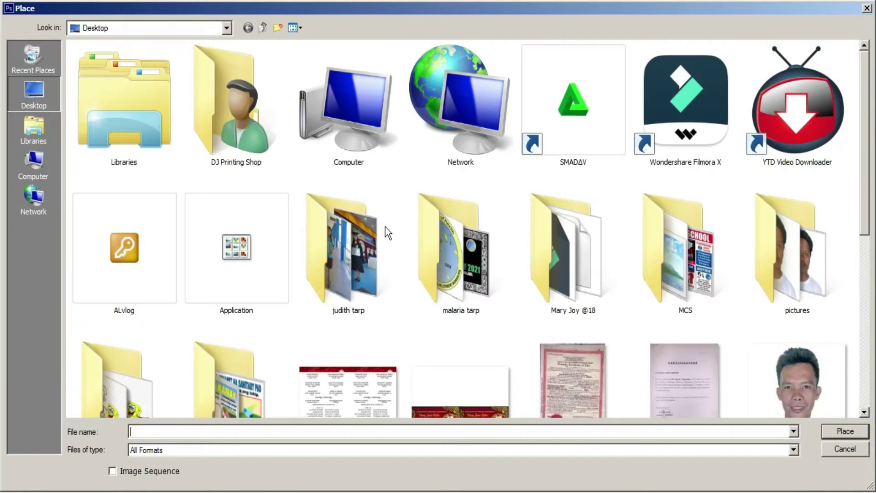
pyautogui.click(449, 265)
pyautogui.scroll(-3, 448, 265)
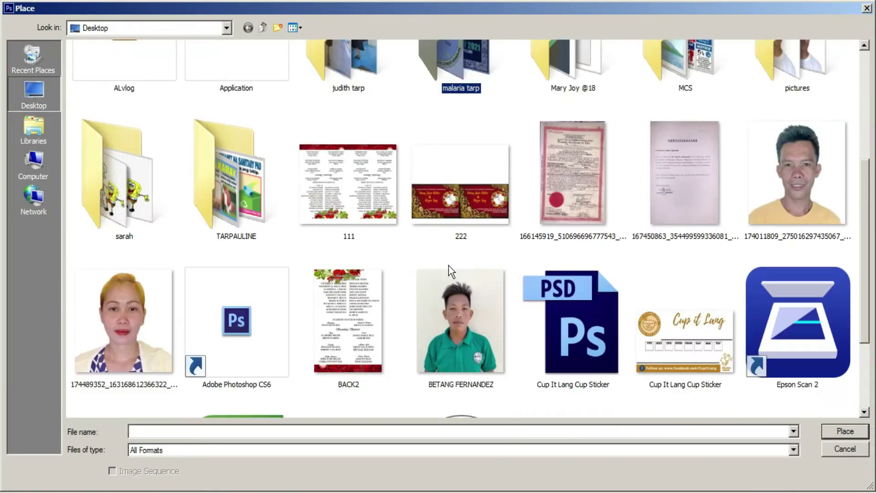
pyautogui.doubleClick(101, 190)
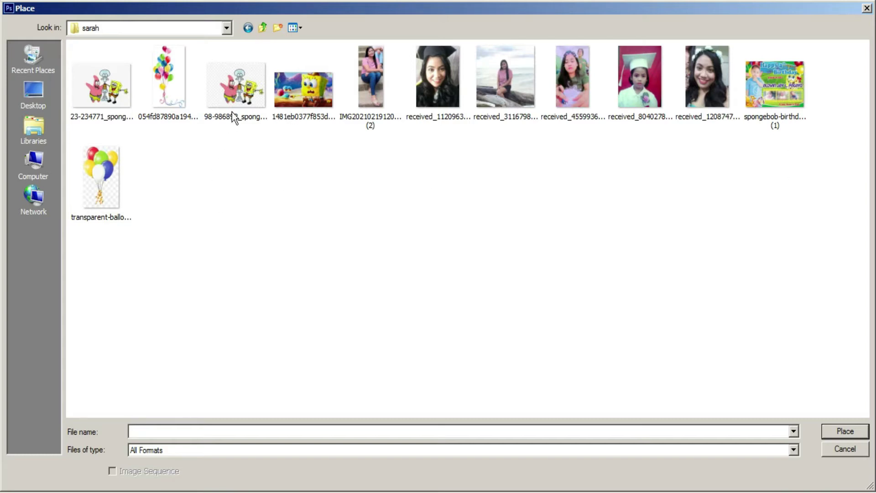
pyautogui.doubleClick(114, 95)
# - Enlarge the cartoon and position it at the banner's lower left
pyautogui.moveTo(401, 243)
pyautogui.mouseDown()
pyautogui.moveTo(248, 323)
pyautogui.moveTo(229, 368)
pyautogui.mouseUp()
pyautogui.moveTo(249, 336); pyautogui.dragTo(313, 284)
pyautogui.moveTo(286, 357); pyautogui.dragTo(245, 357)
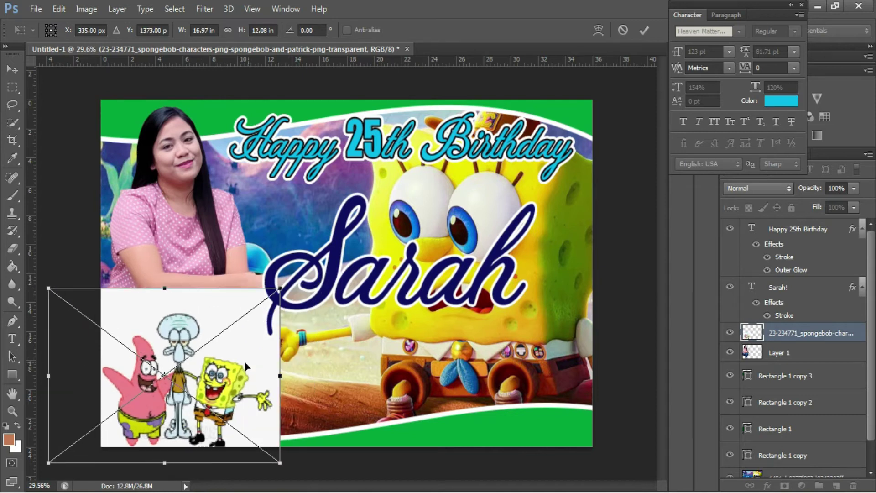
pyautogui.press('Return')
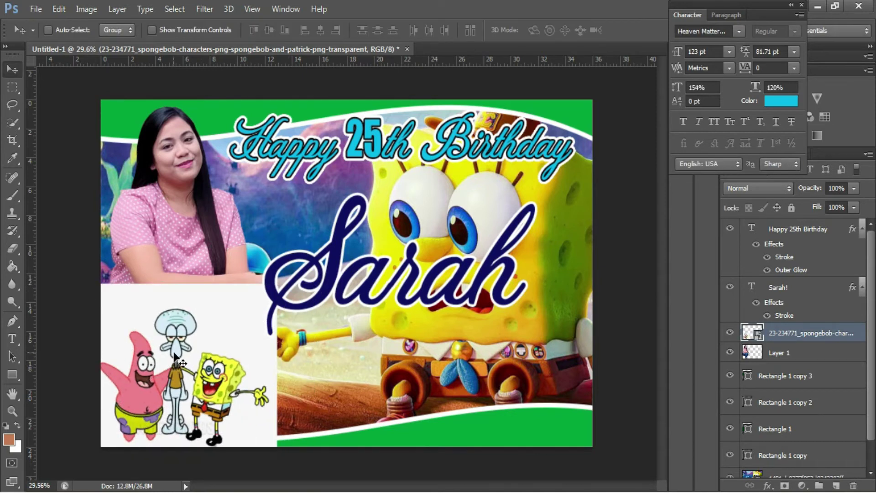
# - Rasterize the cartoon layer and Magic Erase its white background
pyautogui.press('e')
pyautogui.click(223, 314)
pyautogui.click(413, 202)
pyautogui.rightClick(12, 249)
pyautogui.click(54, 272)
pyautogui.click(120, 319)
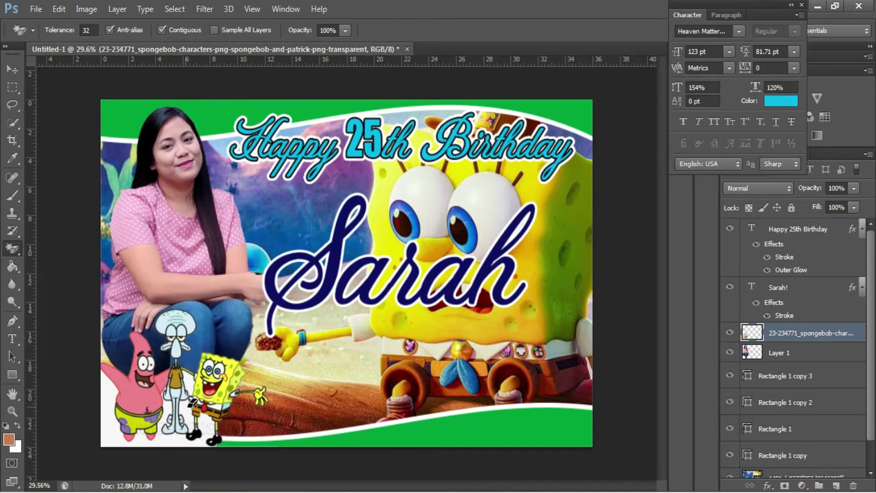
pyautogui.scroll(2, 197, 433)
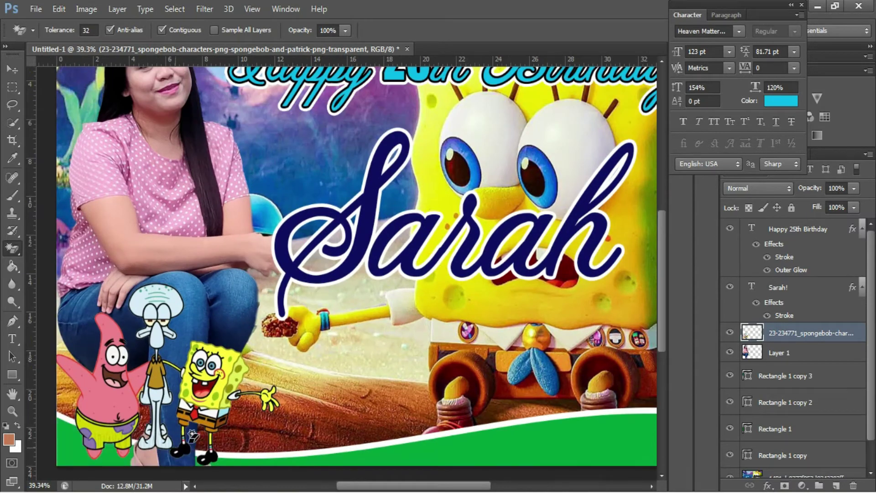
# - Push the characters into the corner and erase the leftover white strip at the left edge
pyautogui.press('v')
pyautogui.moveTo(215, 391); pyautogui.dragTo(220, 398)
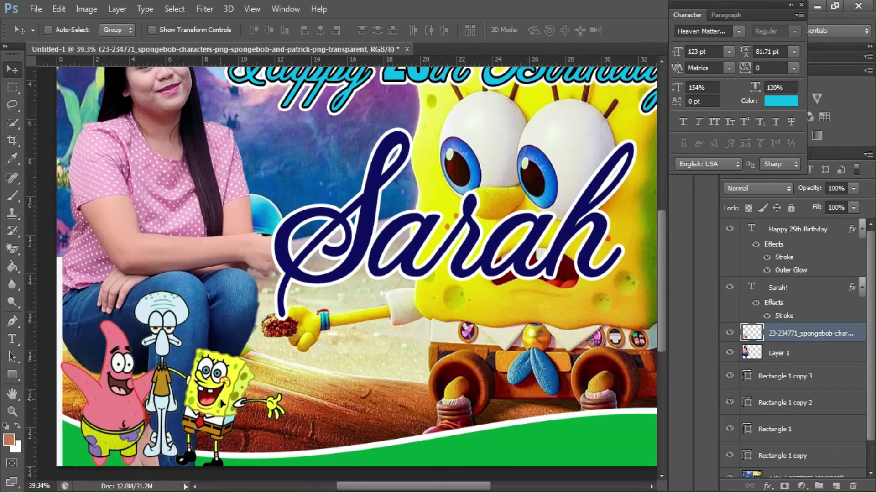
pyautogui.press('e')
pyautogui.click(60, 326)
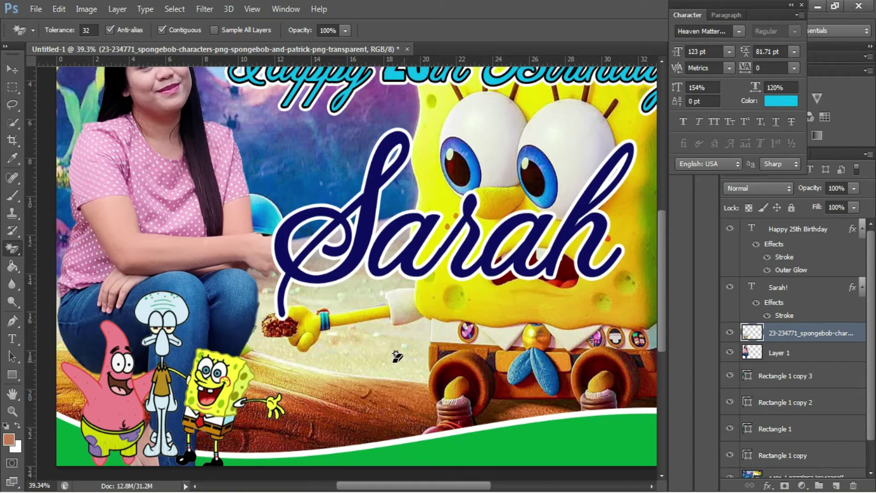
pyautogui.hotkey('ctrl', '0')
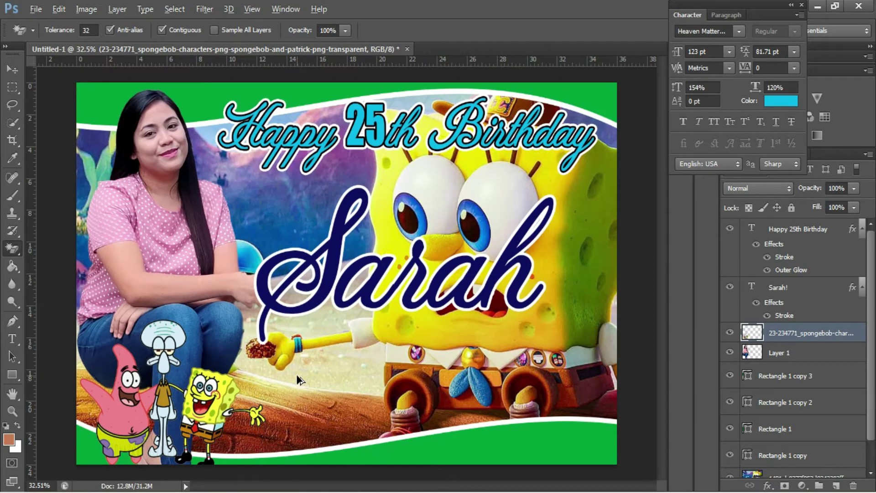
pyautogui.scroll(1, 299, 380)
pyautogui.scroll(-3, 389, 285)
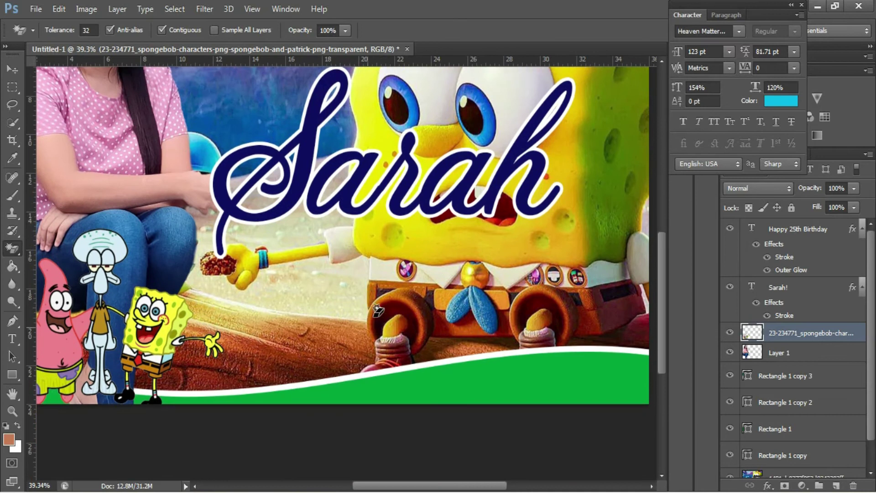
pyautogui.scroll(-1, 389, 285)
pyautogui.hscroll(1, 417, 444)
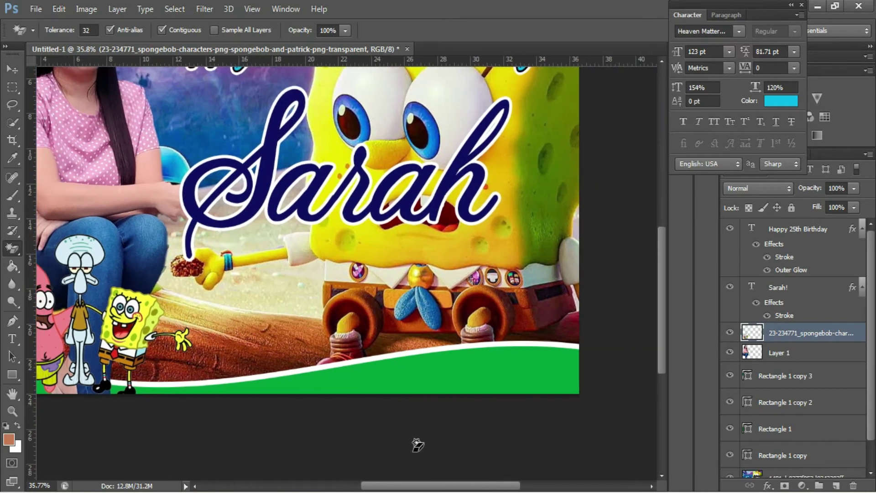
pyautogui.press('v')
pyautogui.keyDown('ctrl'); pyautogui.click(274, 274); pyautogui.keyUp('ctrl')
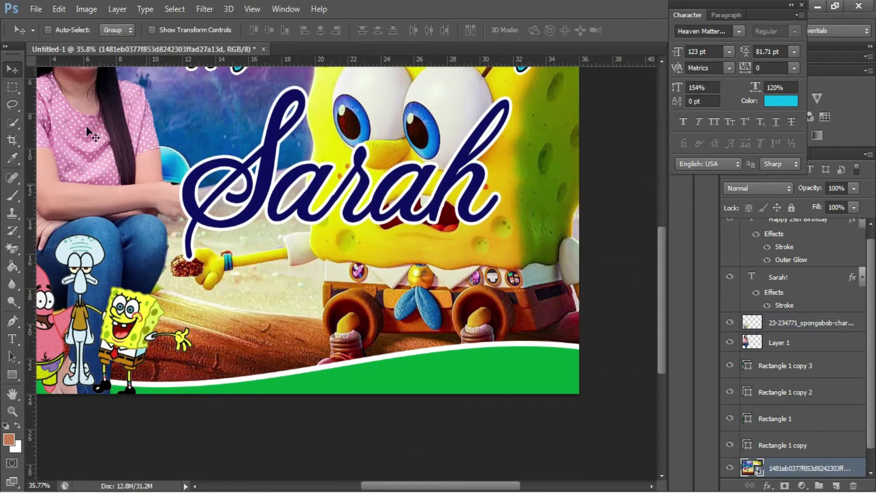
pyautogui.click(36, 9)
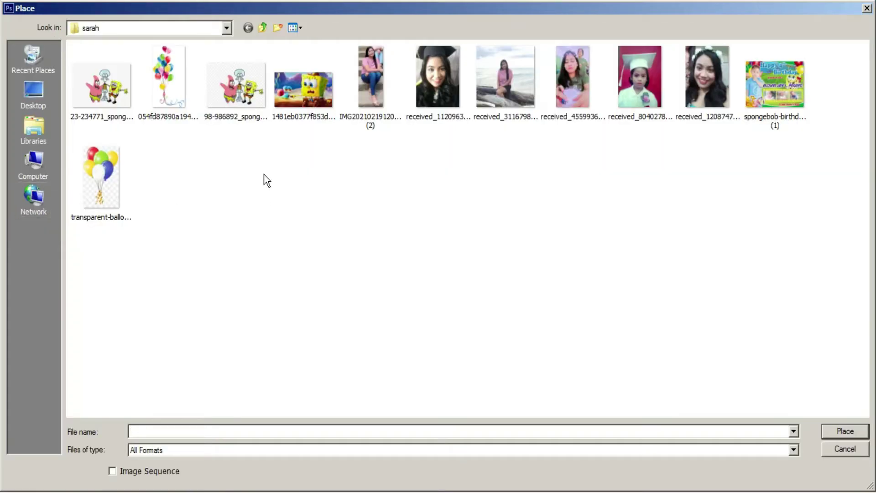
pyautogui.click(40, 104)
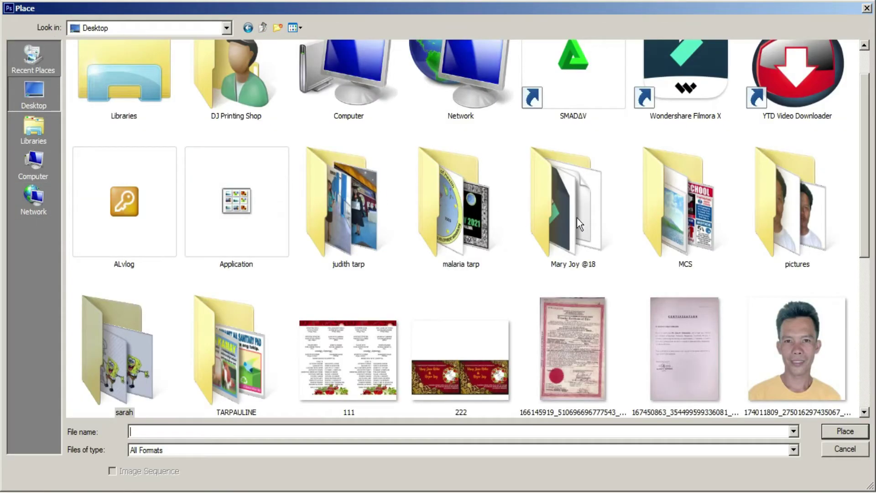
pyautogui.doubleClick(577, 222)
pyautogui.scroll(-3, 555, 223)
pyautogui.scroll(-5, 555, 223)
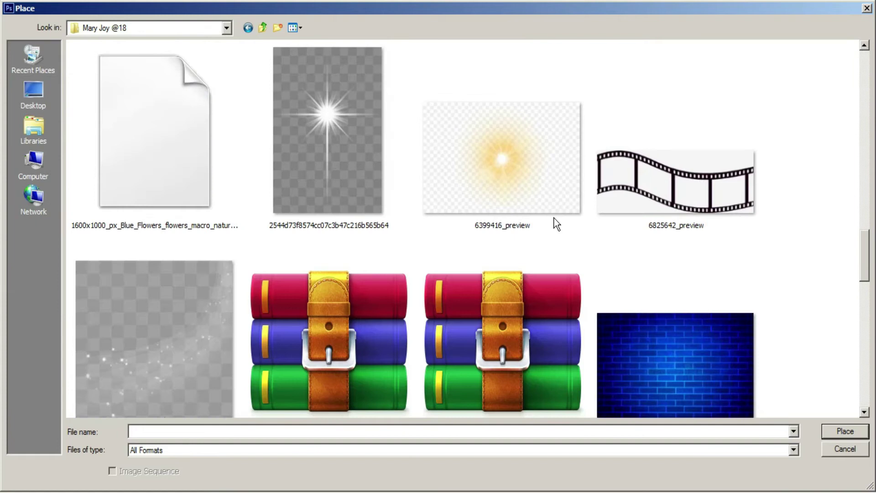
pyautogui.click(689, 180)
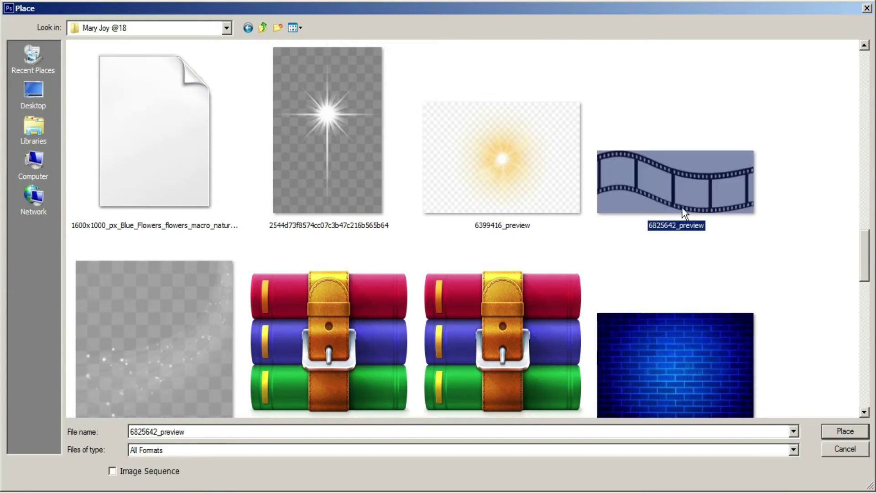
pyautogui.scroll(3, 681, 214)
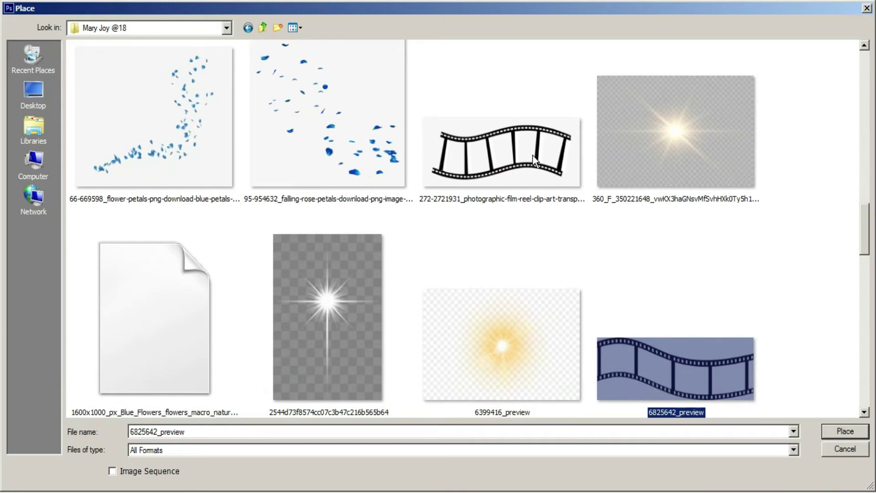
pyautogui.doubleClick(519, 146)
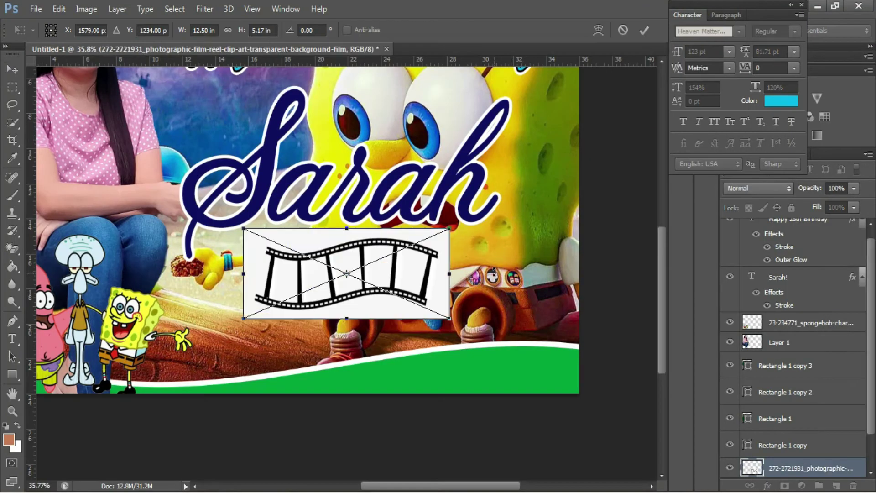
# - Stretch the film reel wider and lower across the banner's lower centre
pyautogui.moveTo(456, 324); pyautogui.dragTo(591, 392)
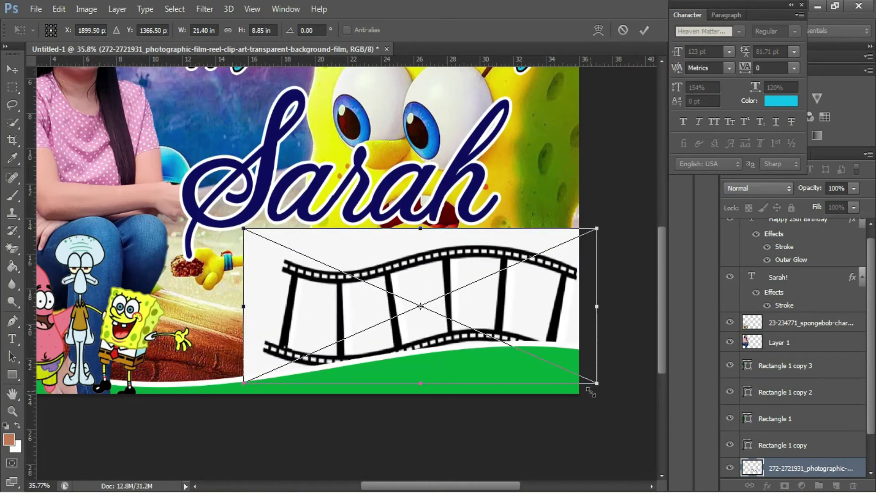
pyautogui.moveTo(242, 230); pyautogui.dragTo(87, 195)
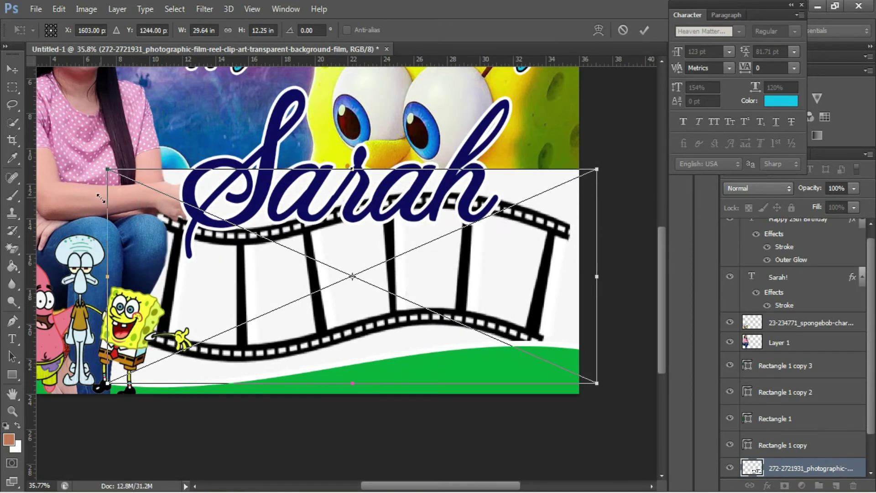
pyautogui.moveTo(432, 293); pyautogui.dragTo(432, 310)
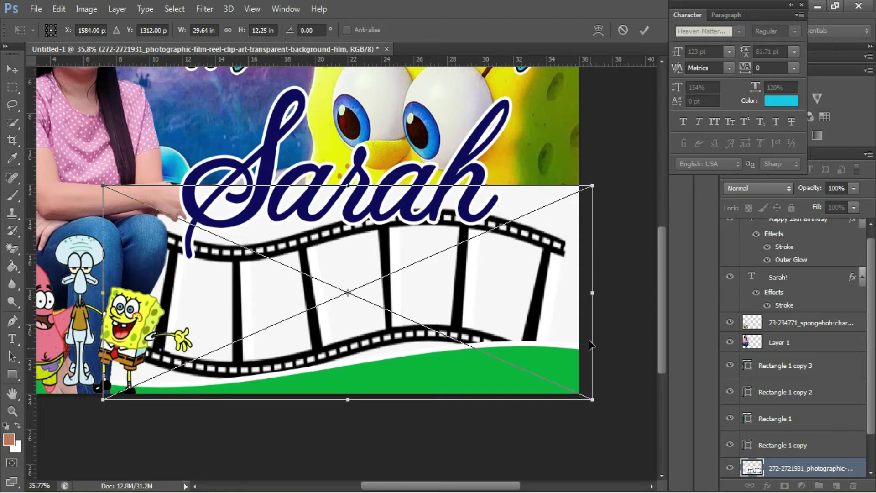
pyautogui.moveTo(592, 400); pyautogui.dragTo(609, 403)
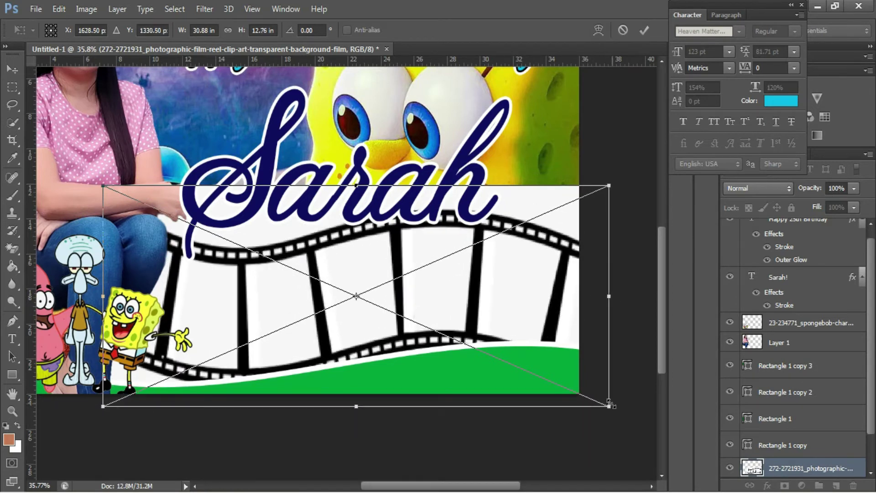
# - Rasterize the film reel and Magic Erase the white background around it
pyautogui.press('Return')
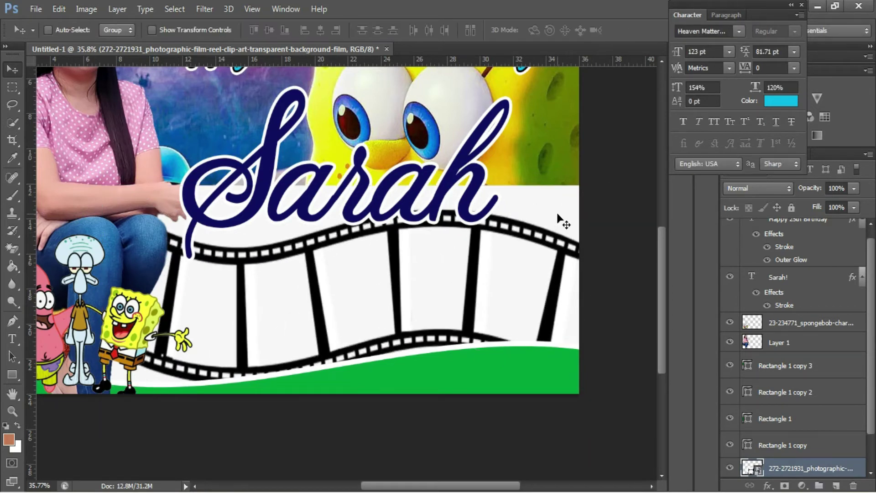
pyautogui.rightClick(526, 208)
pyautogui.click(546, 213)
pyautogui.press('e')
pyautogui.click(566, 202)
pyautogui.click(426, 204)
pyautogui.click(315, 229)
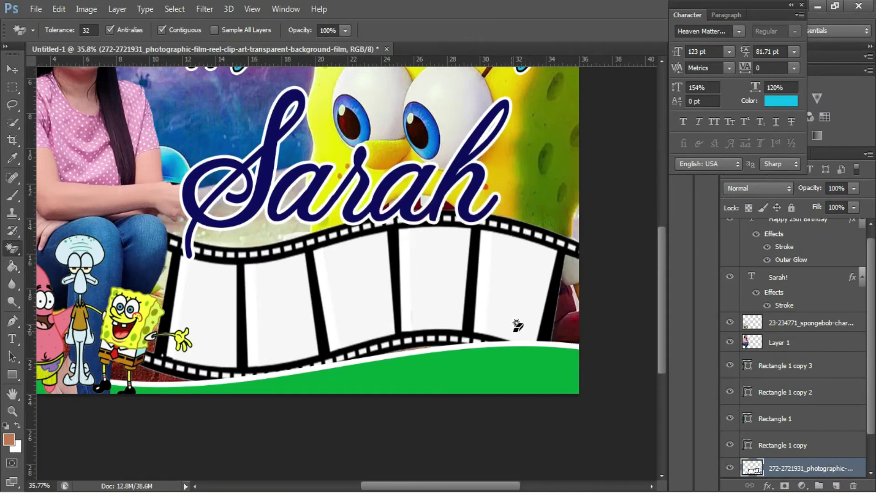
# - Give the film reel layer a 32 px outer glow
pyautogui.rightClick(795, 467)
pyautogui.click(703, 58)
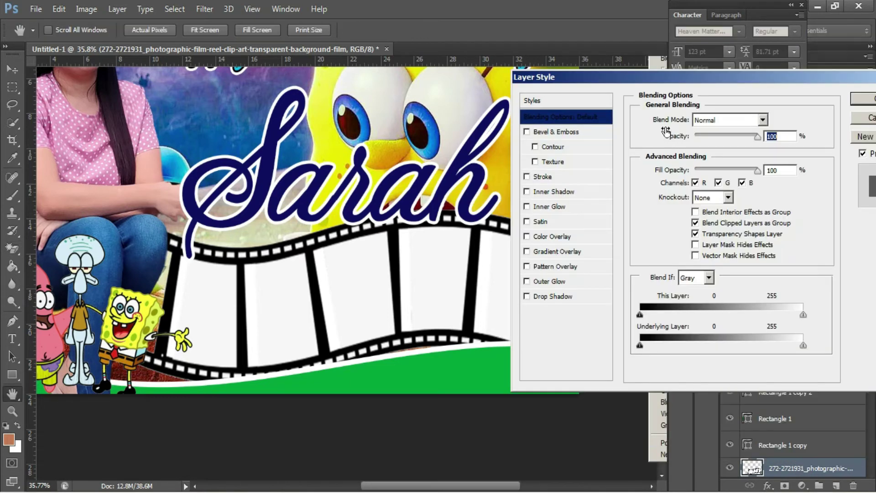
pyautogui.click(556, 281)
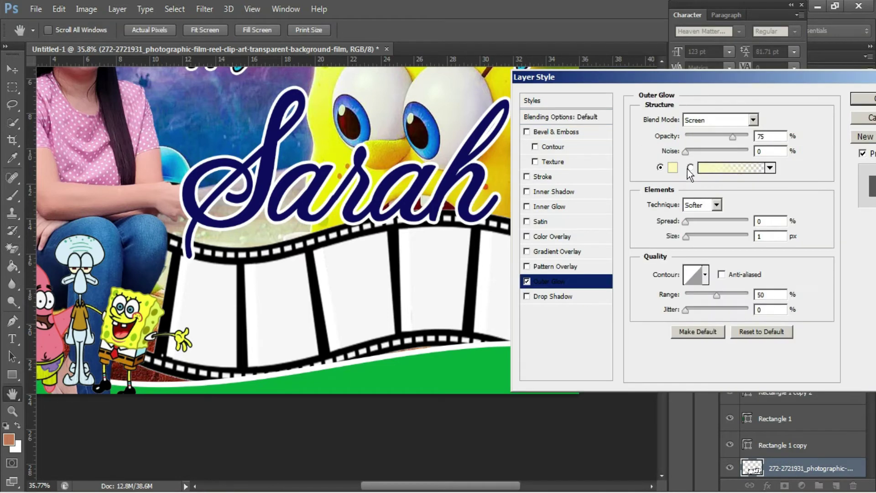
pyautogui.moveTo(686, 237); pyautogui.dragTo(697, 238)
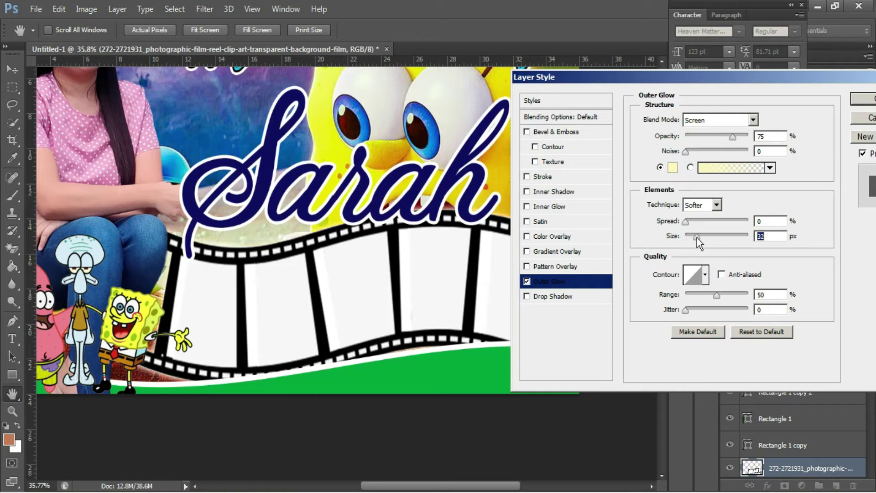
pyautogui.click(857, 100)
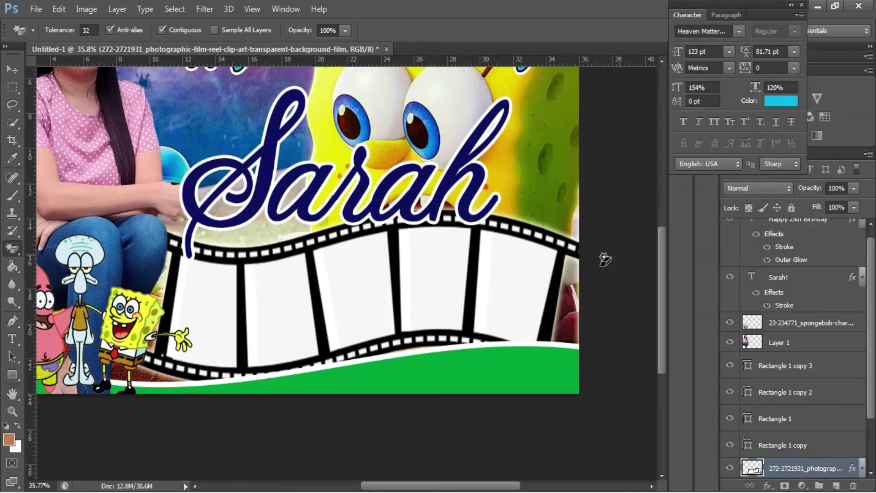
# - Erase the white inside all five film frames so the SpongeBob photo shows through
pyautogui.click(225, 297)
pyautogui.click(287, 293)
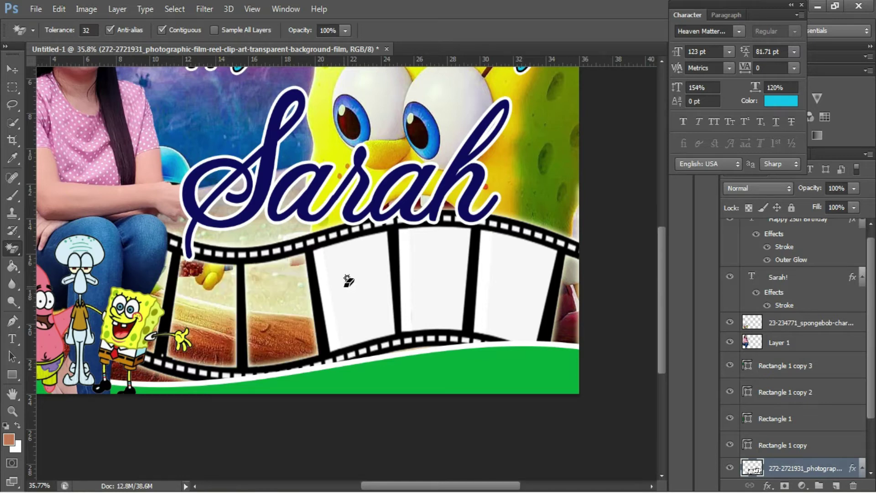
pyautogui.click(349, 279)
pyautogui.click(436, 274)
pyautogui.click(539, 301)
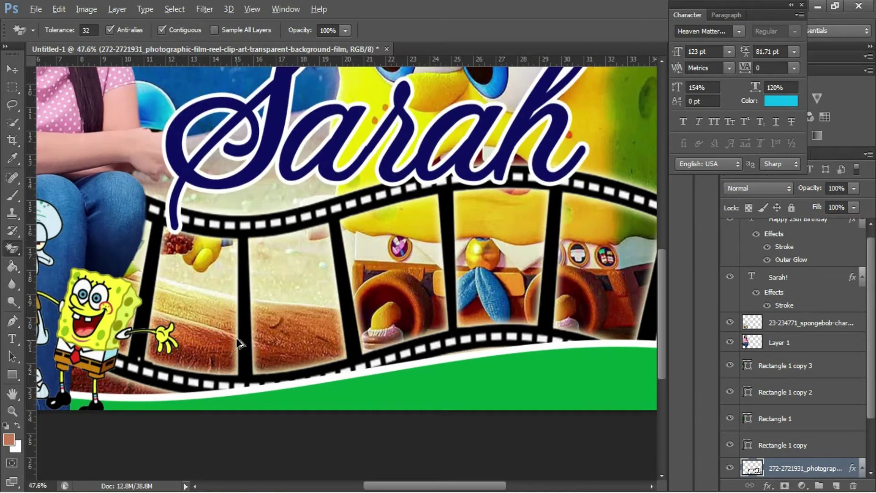
pyautogui.scroll(1, 281, 335)
pyautogui.scroll(1, 288, 326)
pyautogui.scroll(-2, 780, 438)
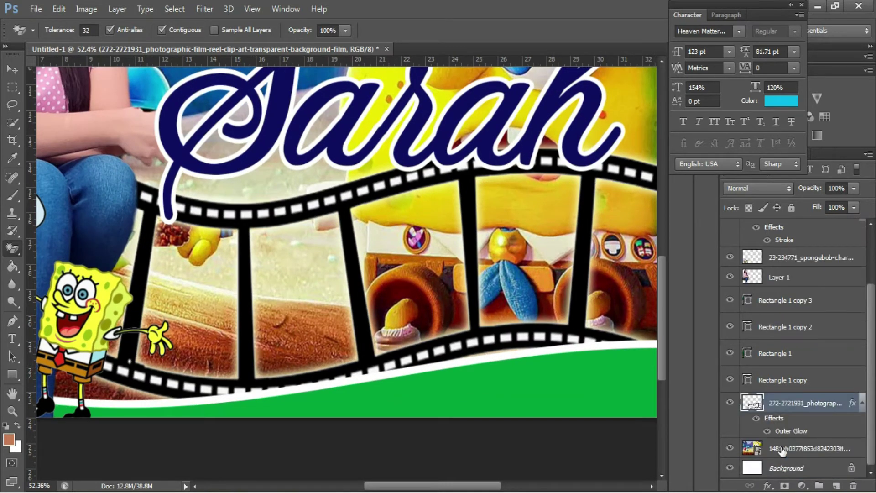
pyautogui.click(782, 450)
# - Draw a white rectangle over the first film frame and distort its corners to fit the frame
pyautogui.click(15, 373)
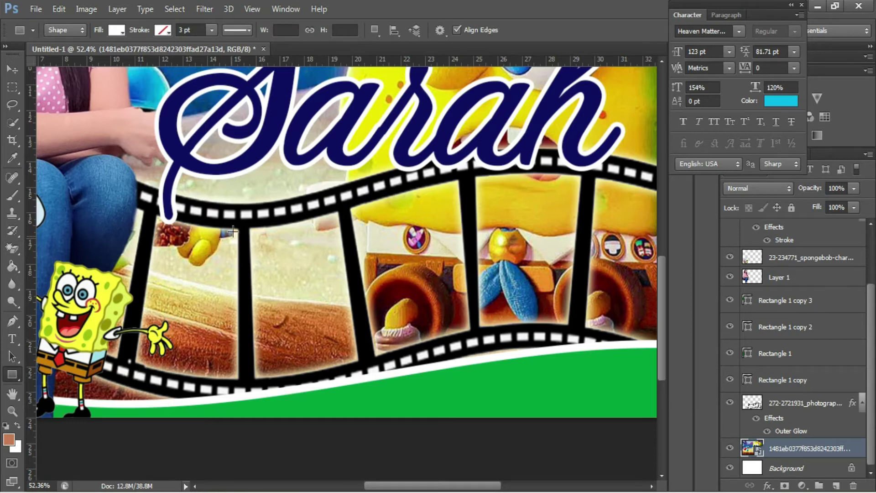
pyautogui.moveTo(242, 219); pyautogui.dragTo(129, 386)
pyautogui.hotkey('ctrl', 't')
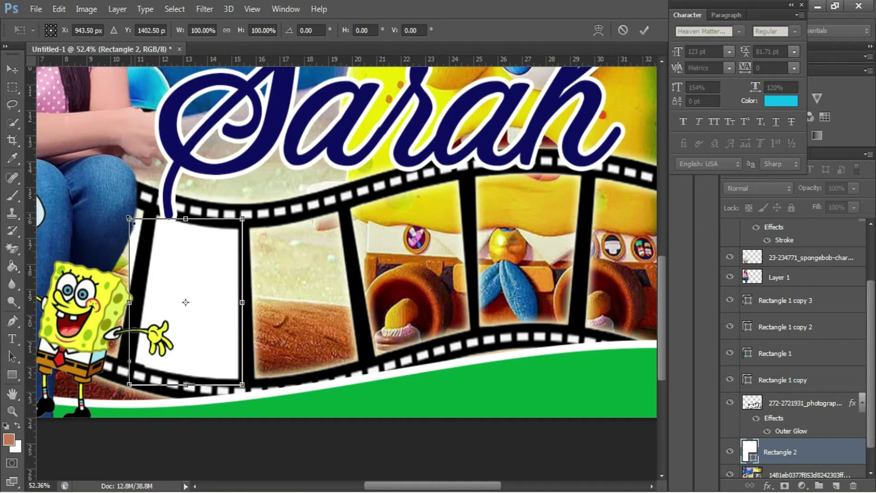
pyautogui.moveTo(132, 222); pyautogui.dragTo(152, 241)
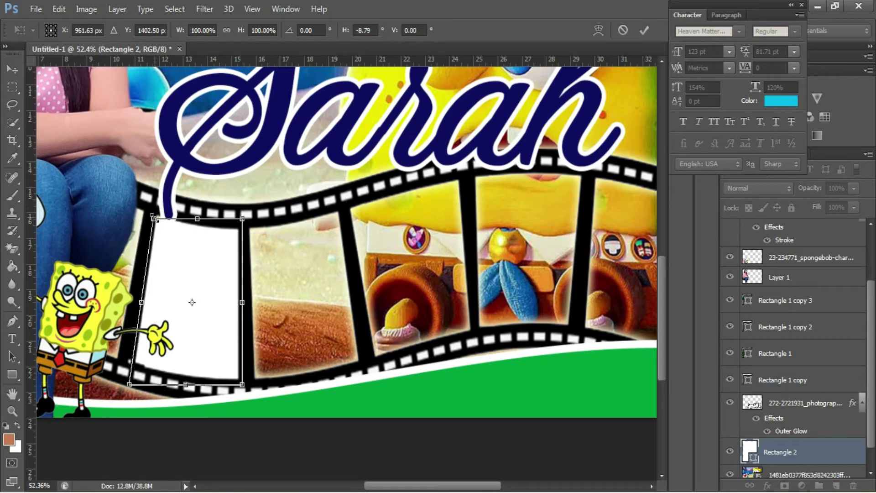
pyautogui.moveTo(155, 221); pyautogui.dragTo(154, 212)
pyautogui.moveTo(131, 384); pyautogui.dragTo(127, 374)
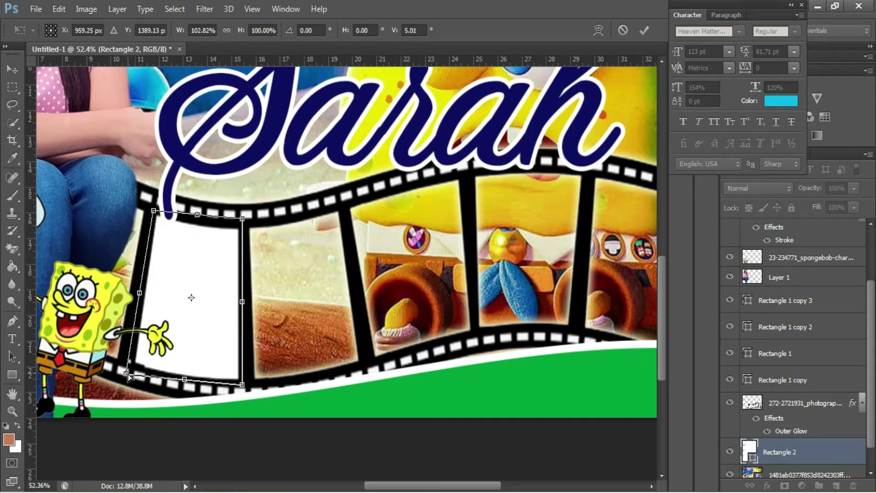
pyautogui.press('Return')
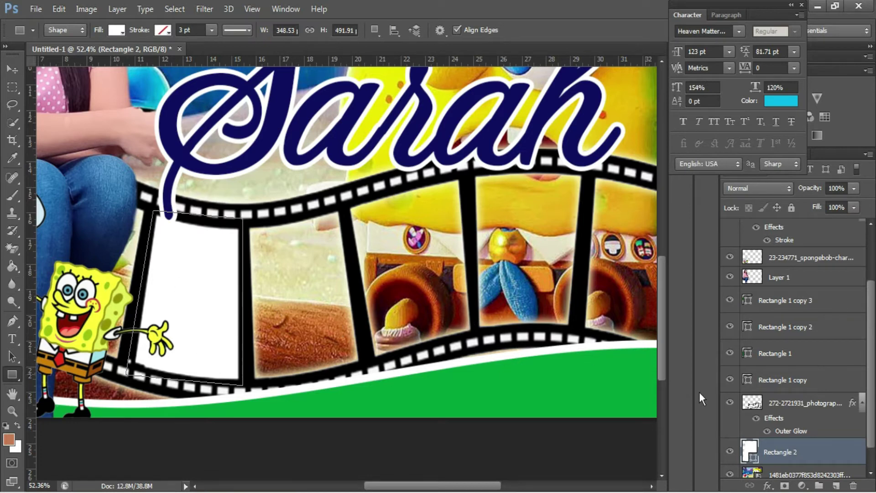
# - Add a second white rectangle over the second film frame, tilted to match its shape
pyautogui.click(795, 406)
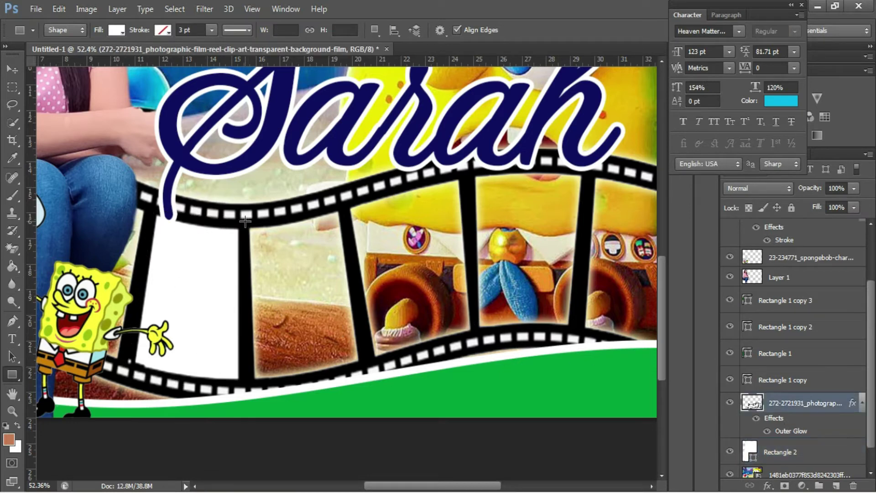
pyautogui.click(781, 476)
pyautogui.moveTo(246, 215); pyautogui.dragTo(356, 379)
pyautogui.hotkey('ctrl', 't')
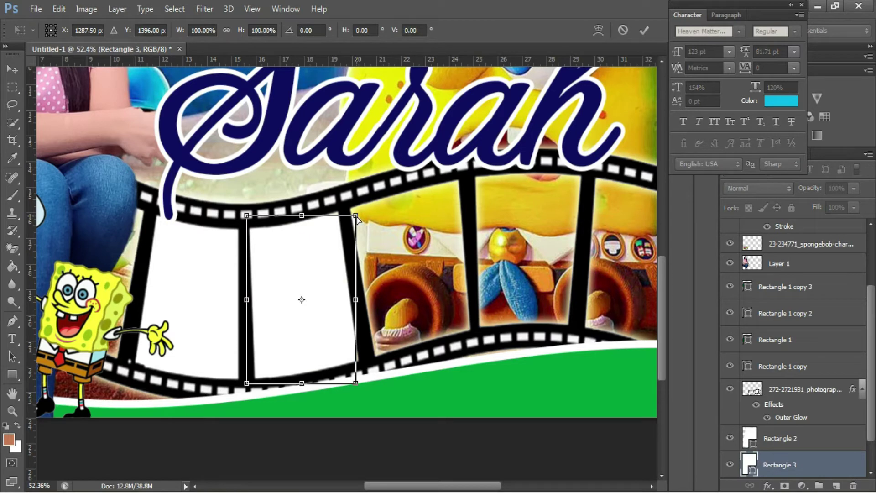
pyautogui.moveTo(352, 214); pyautogui.dragTo(341, 206)
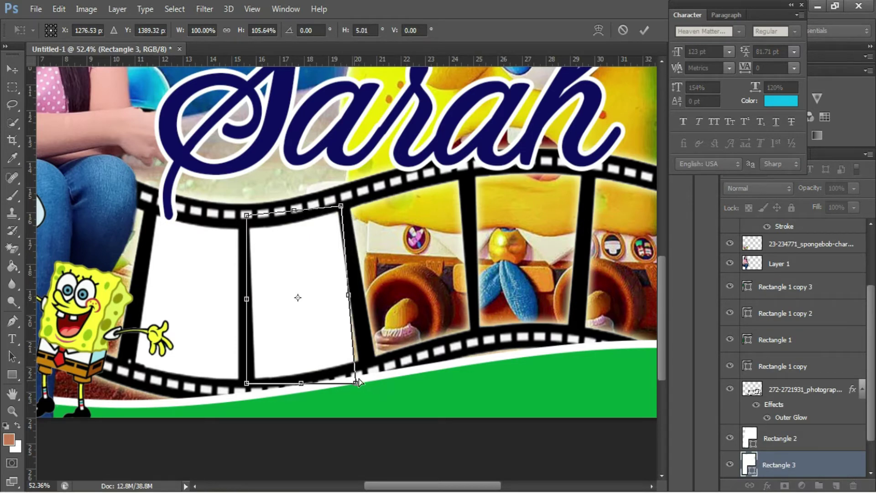
pyautogui.keyDown('ctrl'); pyautogui.moveTo(359, 379); pyautogui.dragTo(371, 366); pyautogui.keyUp('ctrl')
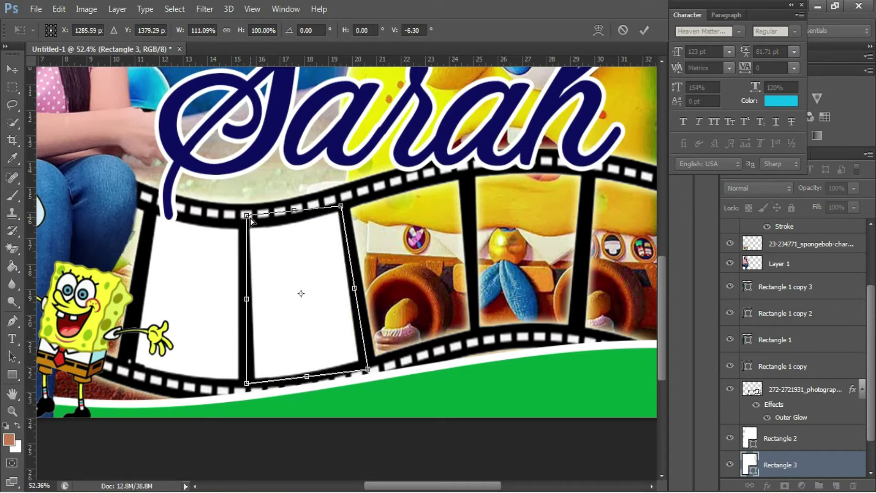
pyautogui.keyDown('ctrl'); pyautogui.moveTo(251, 218); pyautogui.dragTo(249, 228); pyautogui.keyUp('ctrl')
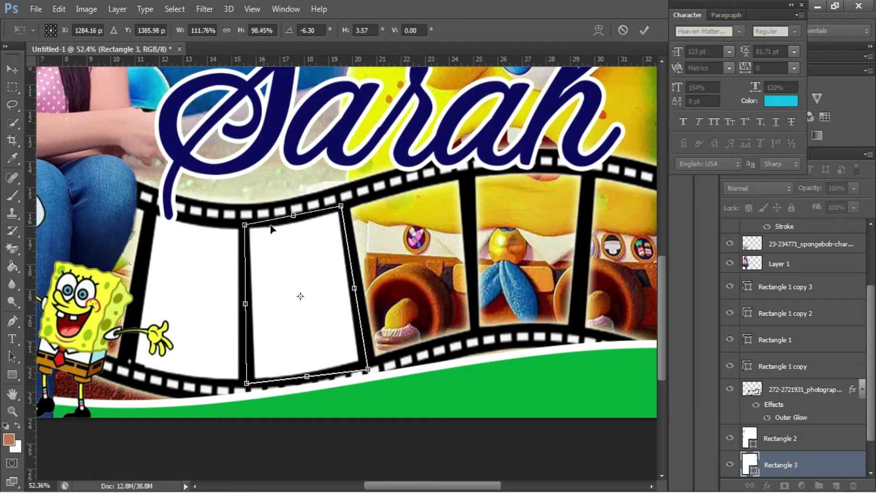
pyautogui.press('Return')
# - Add a third white rectangle over the third film frame, slanted to follow the strip
pyautogui.scroll(-2, 796, 456)
pyautogui.click(795, 449)
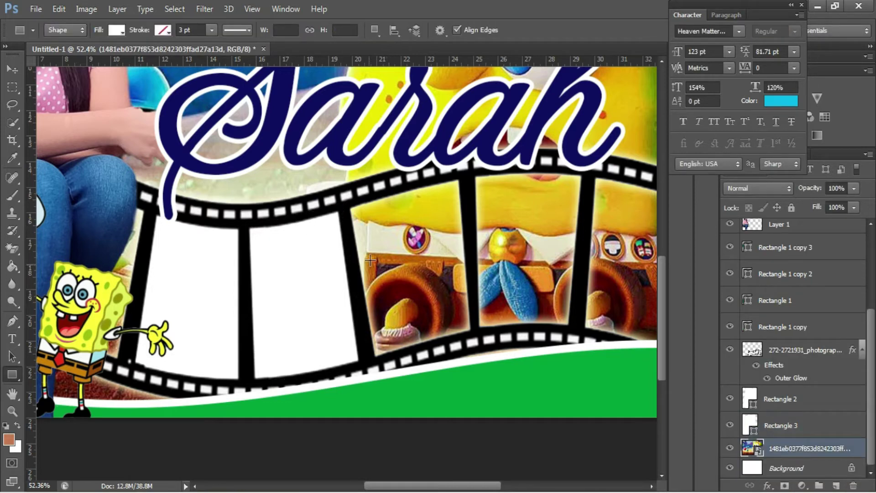
pyautogui.moveTo(346, 205); pyautogui.dragTo(471, 355)
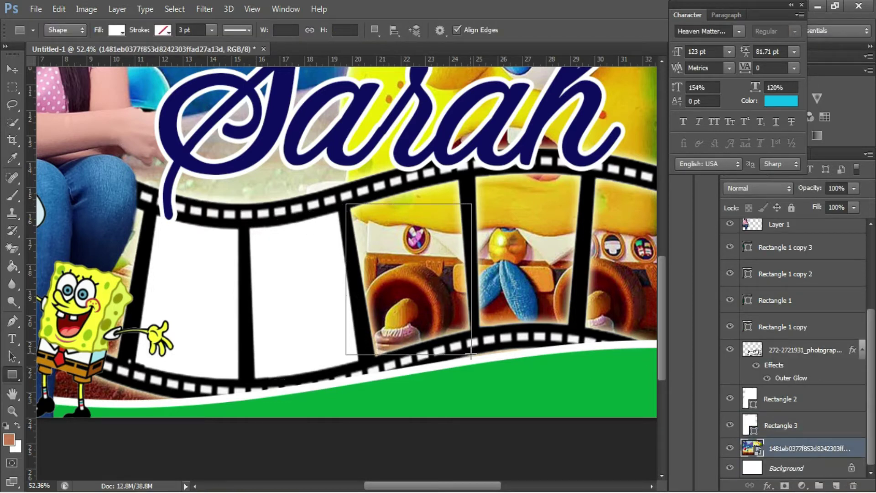
pyautogui.hotkey('ctrl', 't')
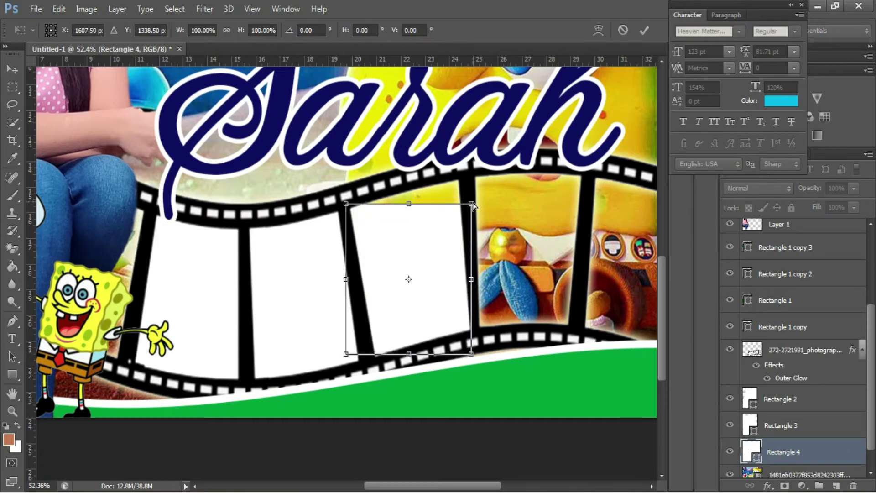
pyautogui.moveTo(472, 204); pyautogui.dragTo(464, 173)
pyautogui.moveTo(471, 355); pyautogui.dragTo(475, 335)
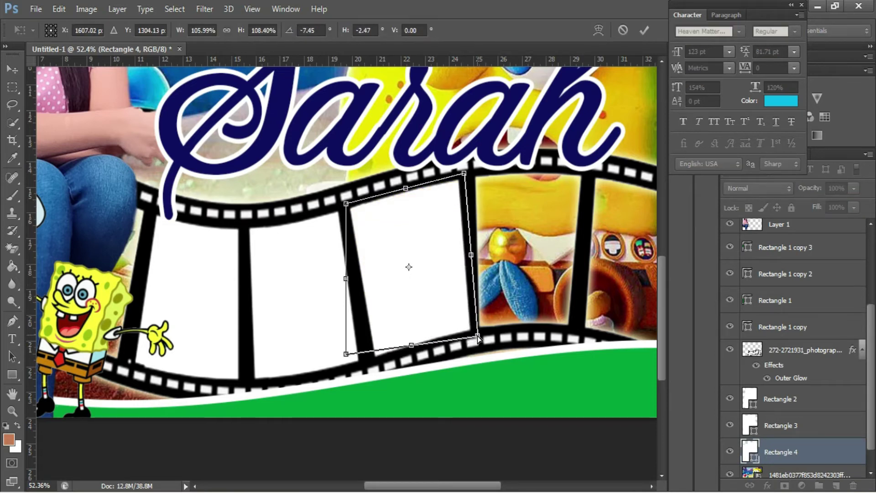
pyautogui.moveTo(349, 356); pyautogui.dragTo(372, 366)
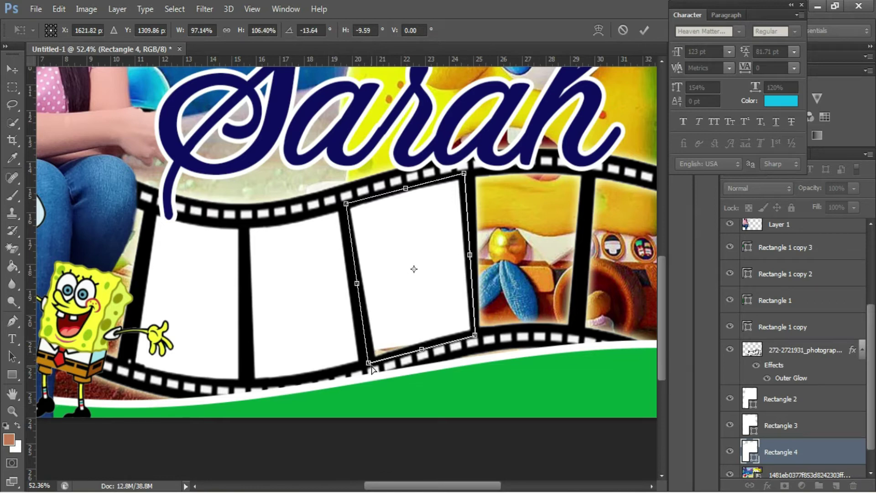
pyautogui.press('Return')
pyautogui.scroll(-1, 437, 453)
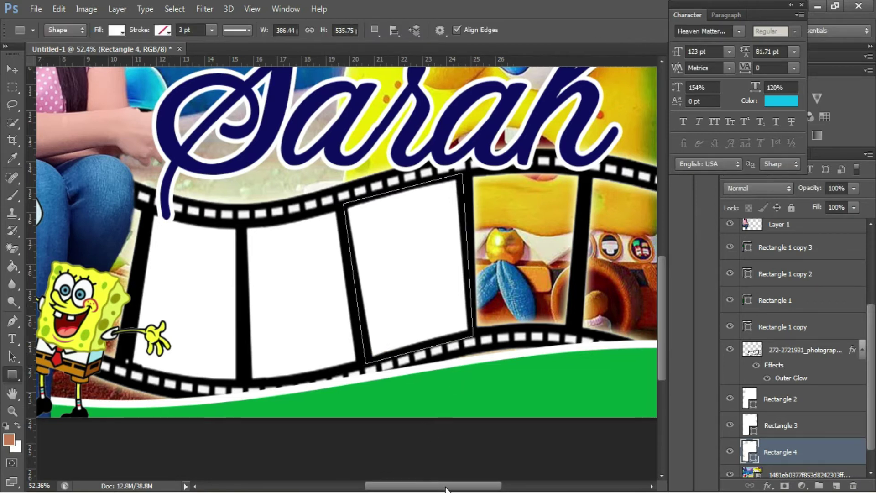
pyautogui.hscroll(3, 437, 454)
# - Draw a white panel over the fourth film frame and distort it to fit
pyautogui.click(808, 475)
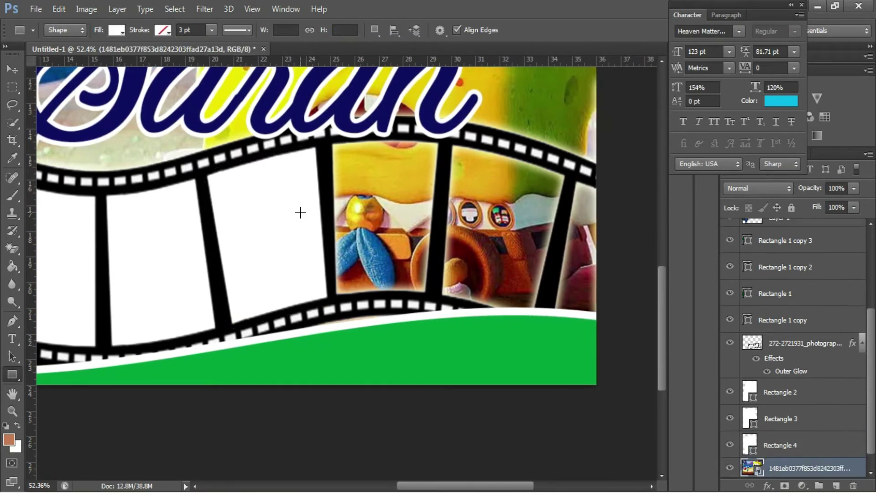
pyautogui.moveTo(384, 238); pyautogui.dragTo(440, 307)
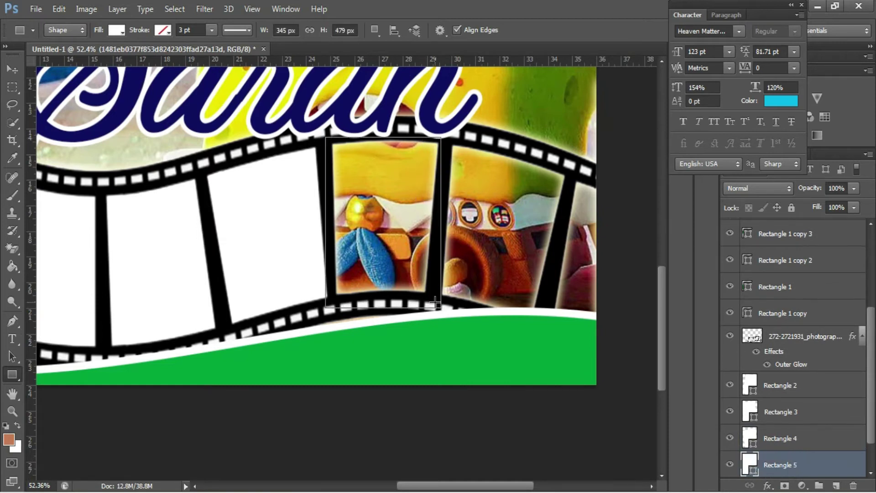
pyautogui.hotkey('ctrl', 't')
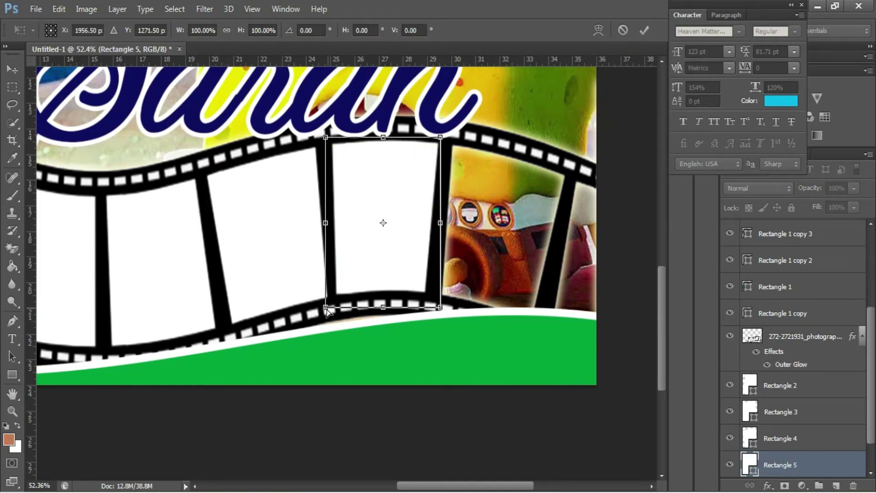
pyautogui.moveTo(326, 308); pyautogui.dragTo(331, 297)
pyautogui.moveTo(440, 307); pyautogui.dragTo(433, 298)
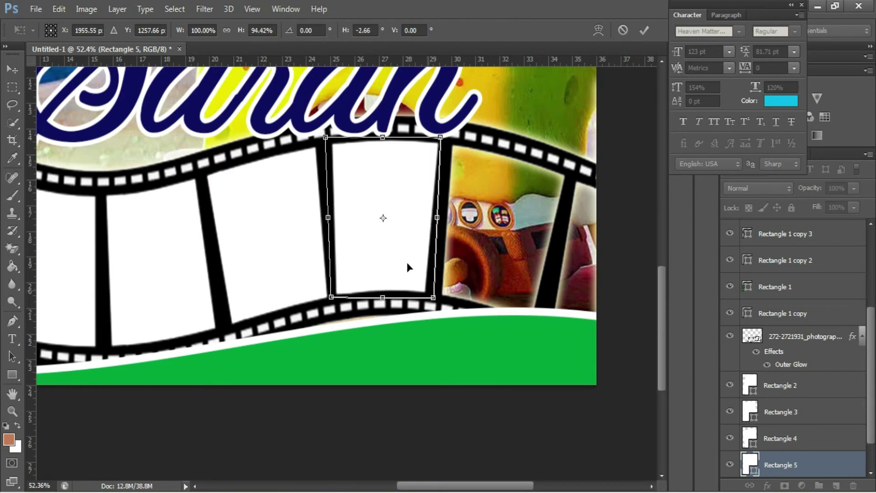
pyautogui.moveTo(441, 137); pyautogui.dragTo(445, 136)
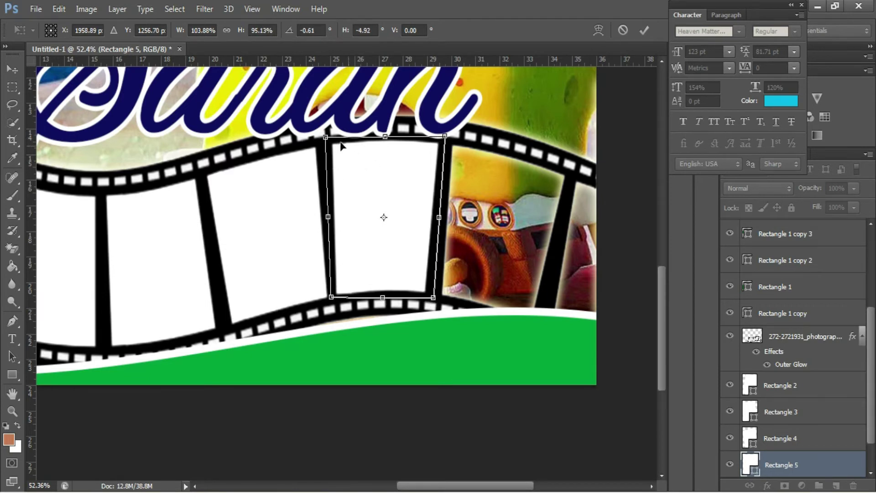
pyautogui.press('Return')
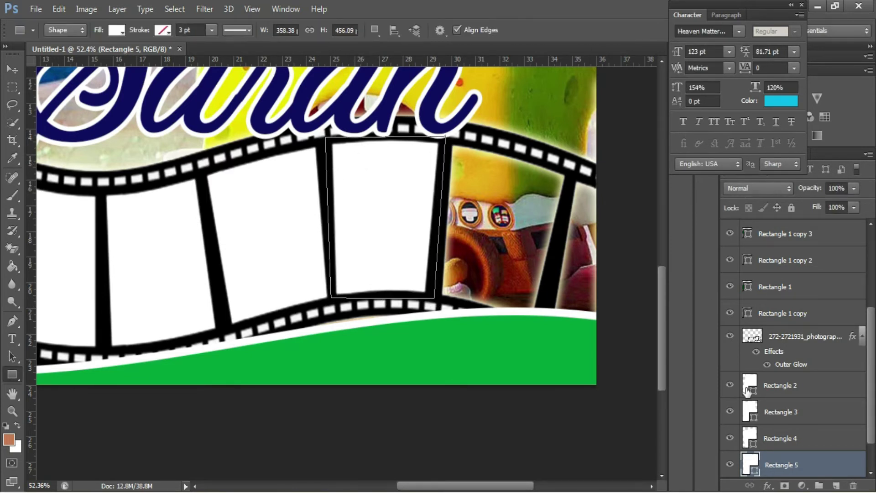
# - Add a white panel over the fifth film frame, its corners pulled to follow the curving strip
pyautogui.scroll(-2, 780, 445)
pyautogui.hotkey('alt', '[')
pyautogui.moveTo(437, 299); pyautogui.dragTo(539, 135)
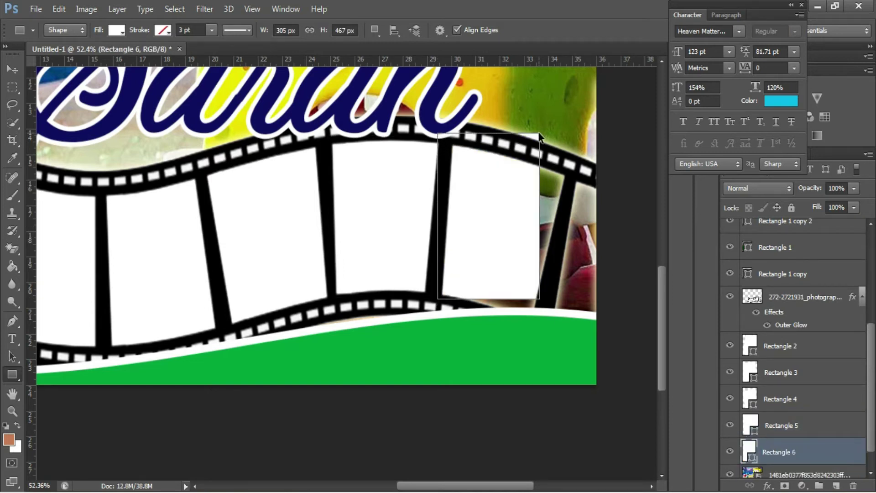
pyautogui.hotkey('ctrl', 't')
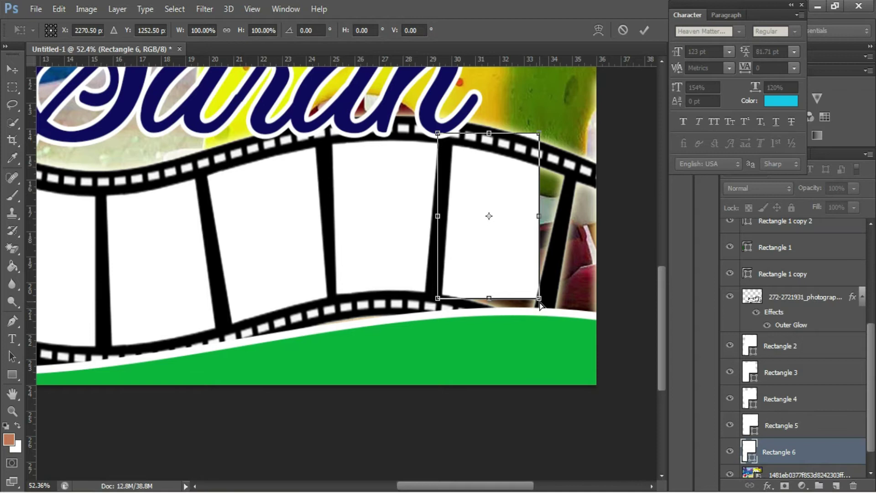
pyautogui.moveTo(540, 301); pyautogui.dragTo(542, 318)
pyautogui.moveTo(539, 134); pyautogui.dragTo(575, 173)
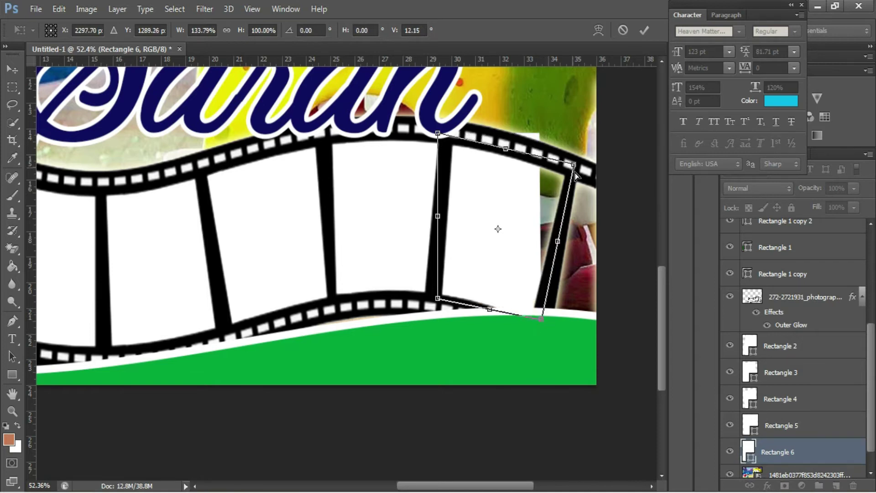
pyautogui.moveTo(438, 133); pyautogui.dragTo(451, 143)
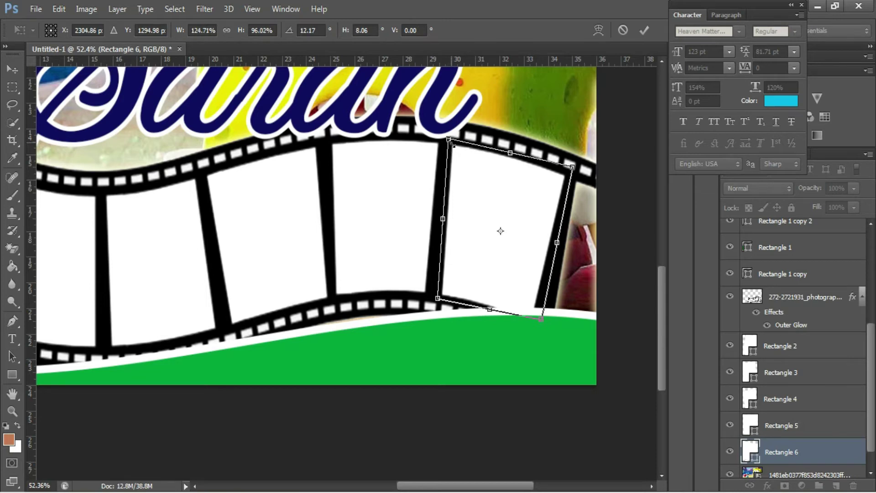
pyautogui.press('Return')
# - Cover the rightmost film frame with a white panel slanted to match its edges
pyautogui.hotkey('ctrl', '0')
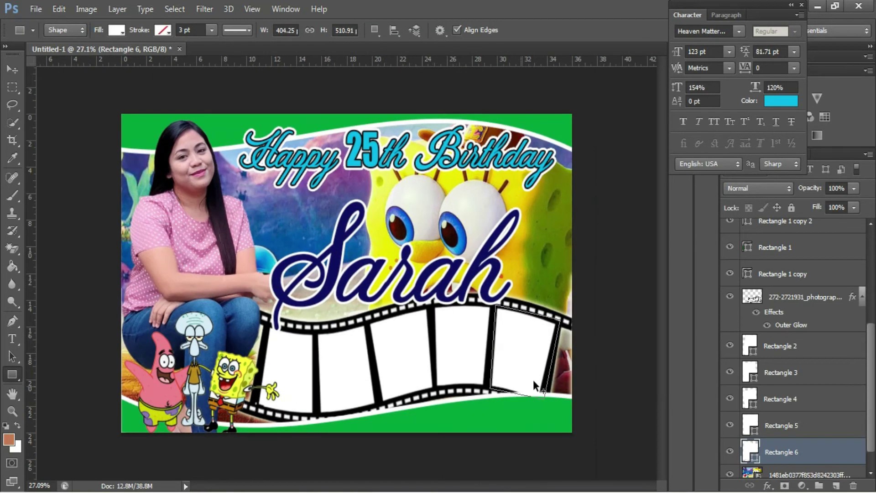
pyautogui.keyDown('alt'); pyautogui.scroll(3, 552, 413); pyautogui.keyUp('alt')
pyautogui.scroll(-2, 523, 362)
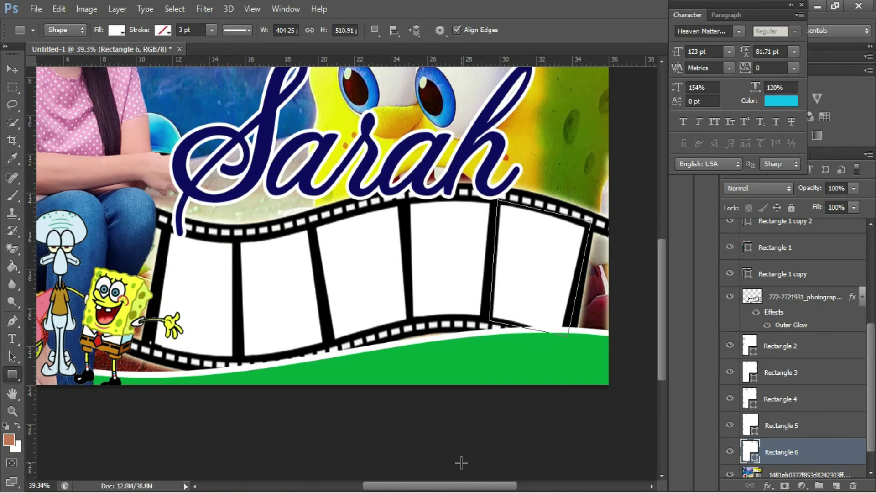
pyautogui.hscroll(3, 505, 424)
pyautogui.keyDown('alt'); pyautogui.scroll(2, 531, 342); pyautogui.keyUp('alt')
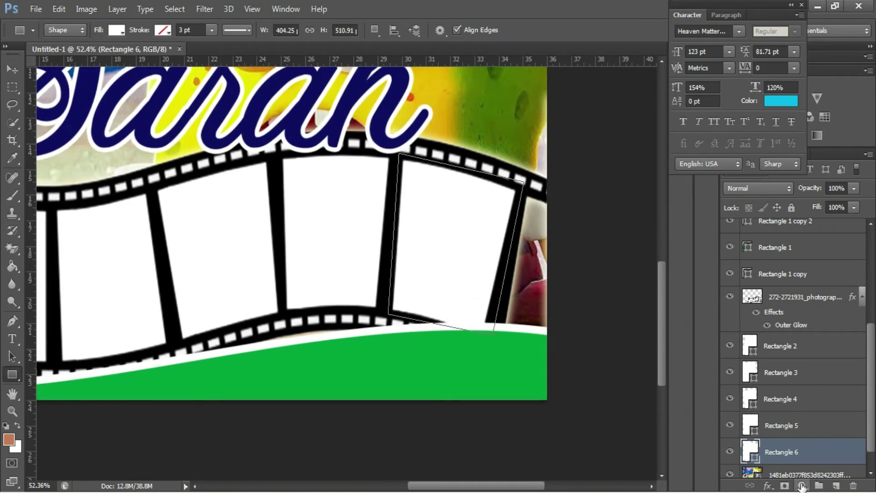
pyautogui.hotkey('alt', '[')
pyautogui.moveTo(517, 198); pyautogui.dragTo(555, 371)
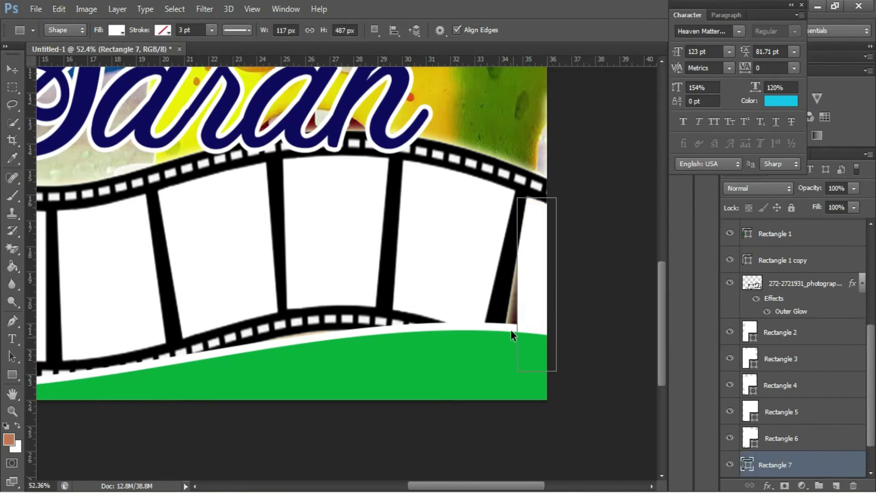
pyautogui.hotkey('ctrl', 't')
pyautogui.keyDown('ctrl'); pyautogui.moveTo(518, 370); pyautogui.dragTo(497, 325); pyautogui.keyUp('ctrl')
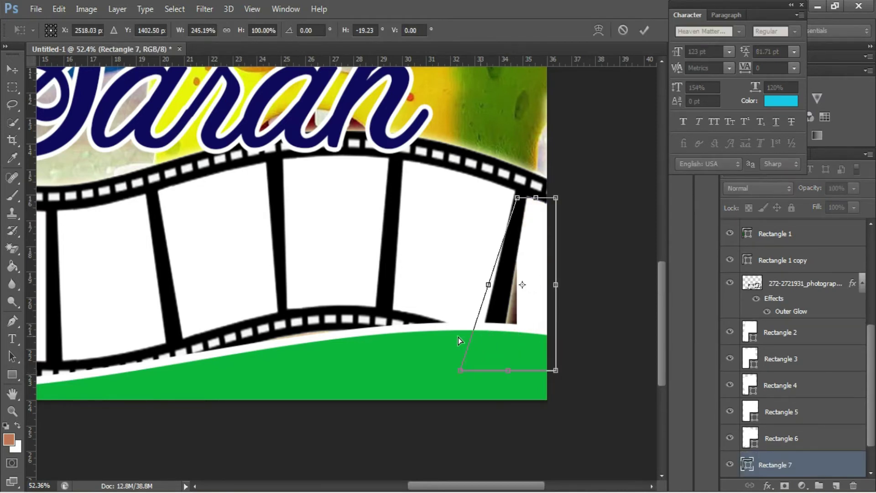
pyautogui.moveTo(556, 198)
pyautogui.keyDown('ctrl'); pyautogui.mouseDown()
pyautogui.moveTo(565, 198)
pyautogui.moveTo(525, 192)
pyautogui.mouseUp(); pyautogui.keyUp('ctrl')
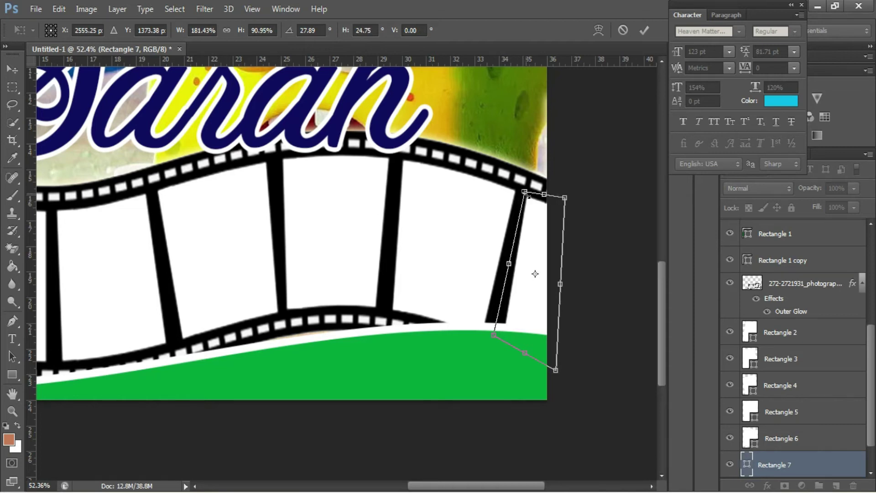
pyautogui.press('Return')
pyautogui.scroll(-1, 508, 314)
pyautogui.scroll(-5, 508, 314)
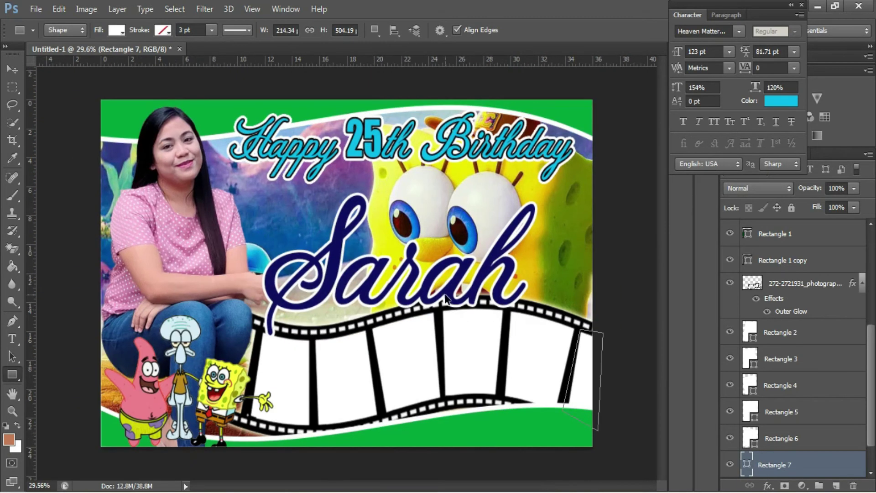
# - Change the top green wave band's shape colour to yellow (eae800)
pyautogui.press('v')
pyautogui.rightClick(211, 118)
pyautogui.click(225, 122)
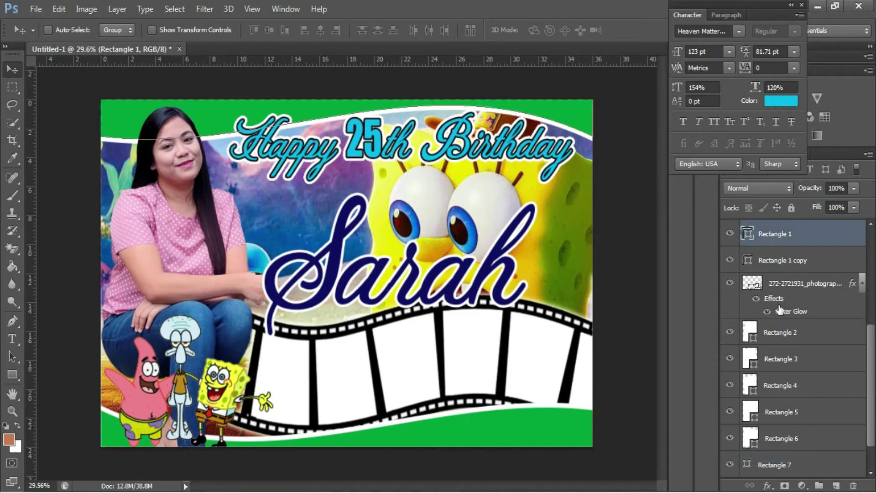
pyautogui.doubleClick(744, 234)
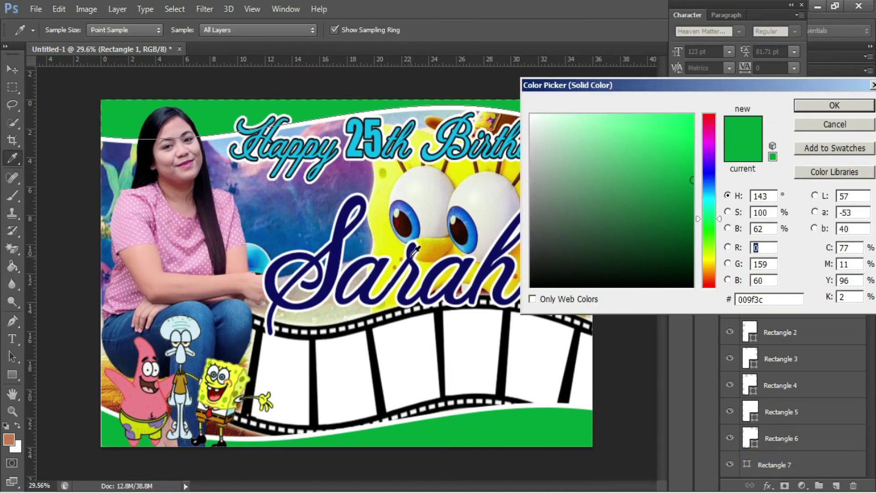
pyautogui.click(393, 239)
pyautogui.click(440, 242)
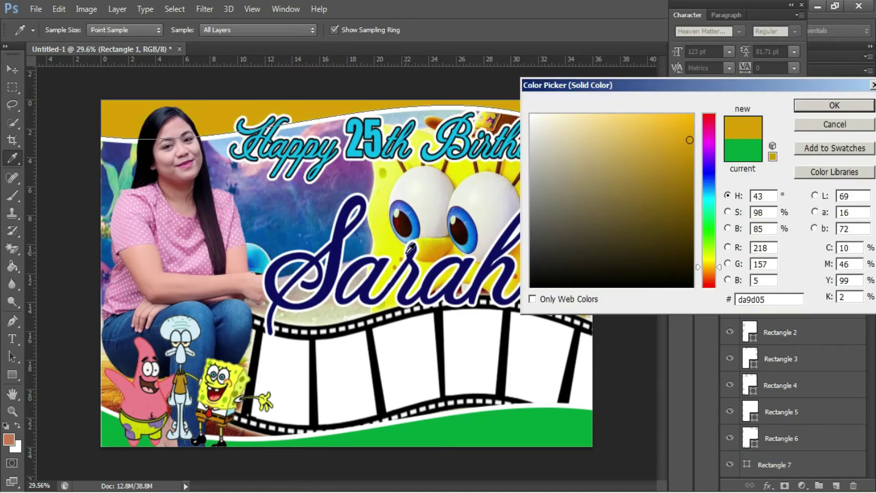
pyautogui.click(397, 253)
pyautogui.click(834, 105)
# - Recolour the bottom green wave band to the same yellow
pyautogui.rightClick(583, 427)
pyautogui.click(583, 427)
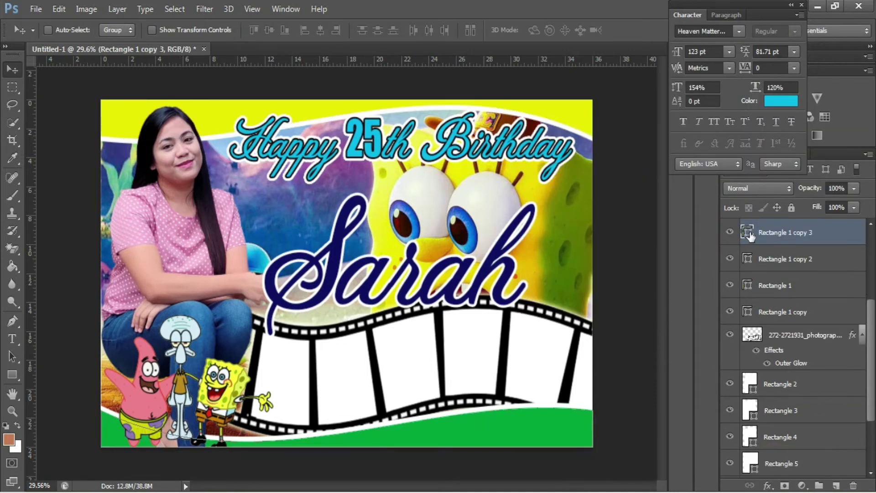
pyautogui.doubleClick(748, 234)
pyautogui.click(215, 115)
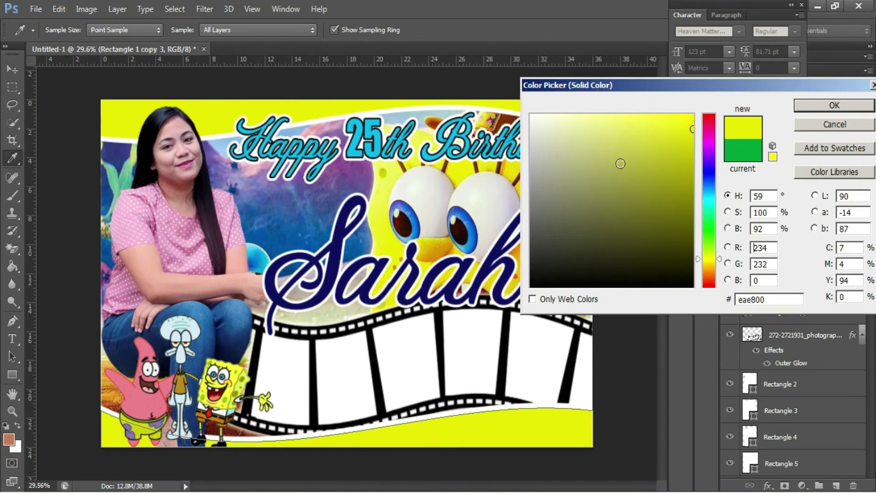
pyautogui.click(808, 107)
pyautogui.rightClick(399, 274)
pyautogui.click(447, 278)
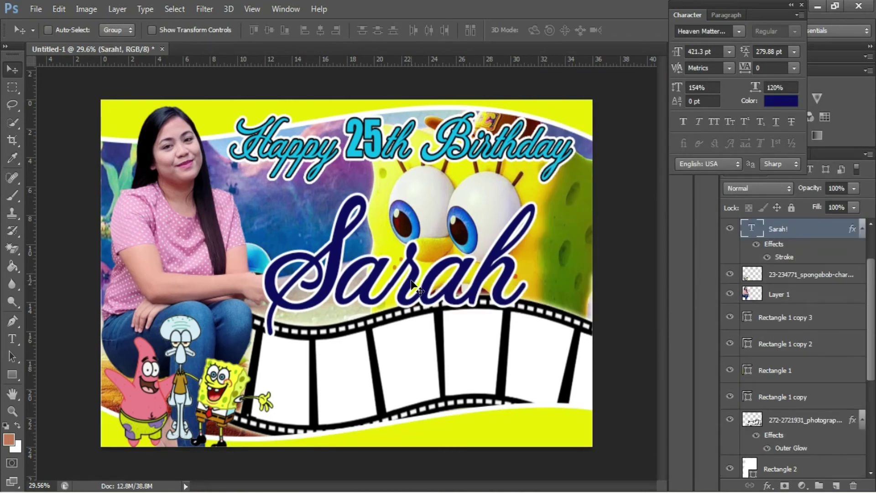
# - Select the first frame's panel layer and try placing a photo from the Desktop sarah folder
pyautogui.scroll(1, 408, 385)
pyautogui.scroll(-2, 313, 322)
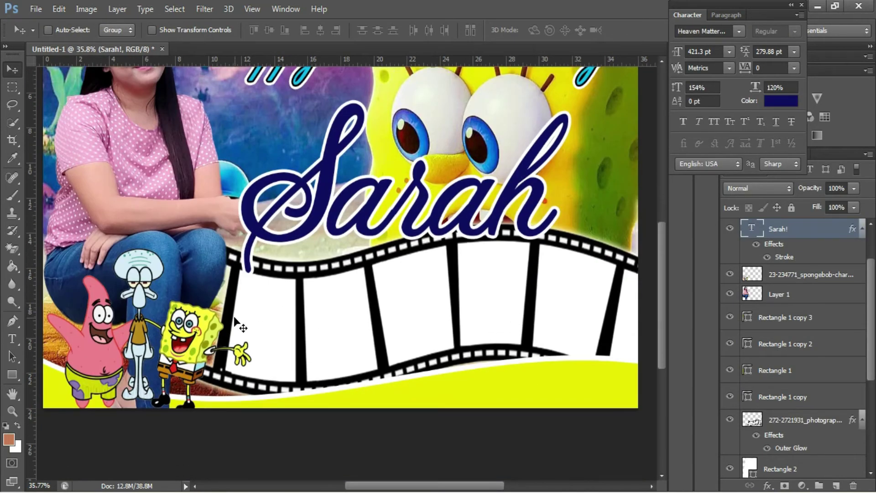
pyautogui.keyDown('ctrl'); pyautogui.click(263, 297); pyautogui.keyUp('ctrl')
pyautogui.click(36, 9)
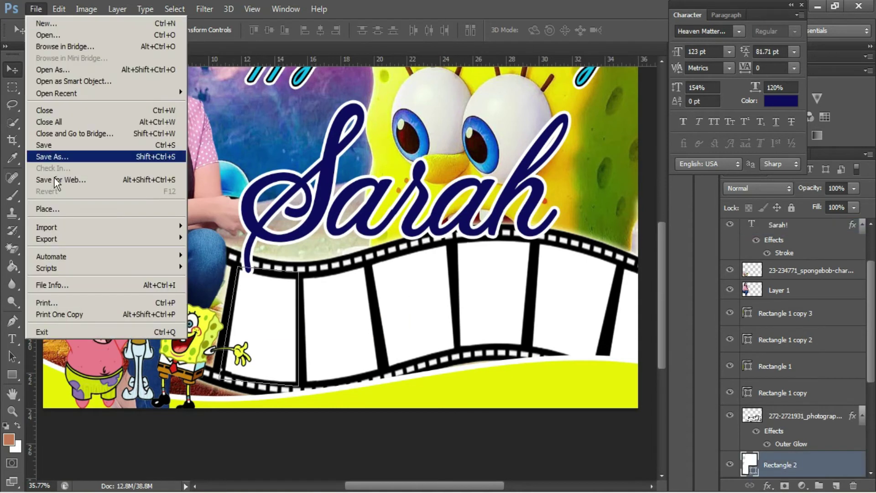
pyautogui.click(53, 208)
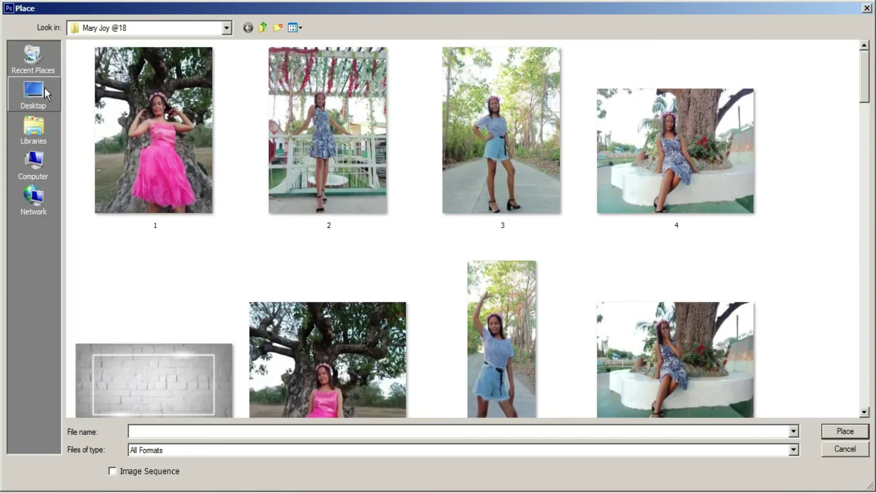
pyautogui.click(45, 103)
pyautogui.scroll(-3, 383, 210)
pyautogui.scroll(2, 245, 251)
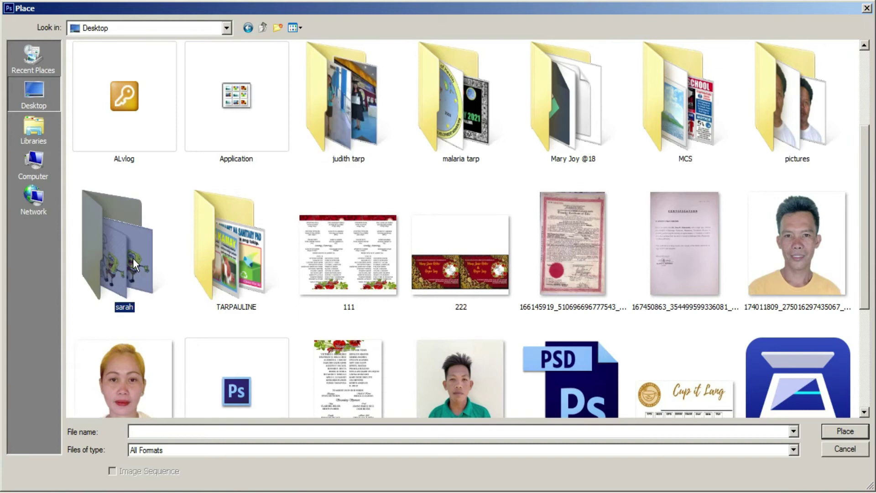
pyautogui.doubleClick(133, 258)
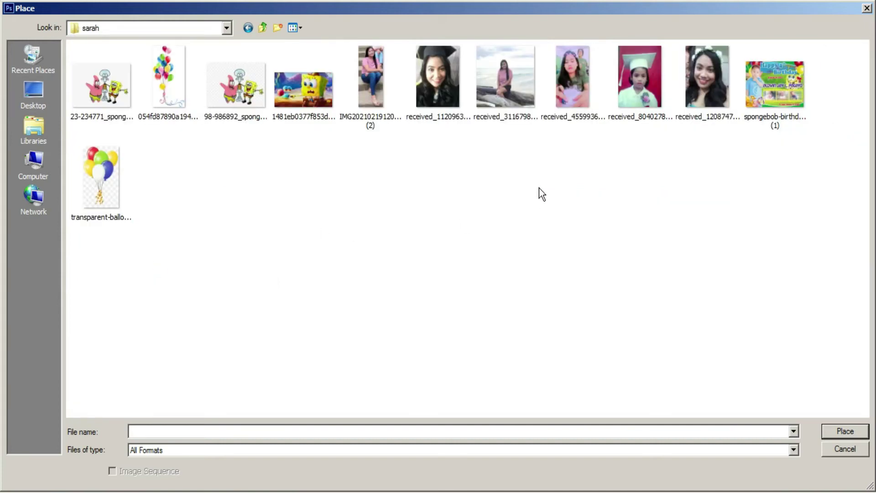
pyautogui.doubleClick(449, 83)
pyautogui.click(450, 203)
pyautogui.click(27, 6)
pyautogui.click(50, 208)
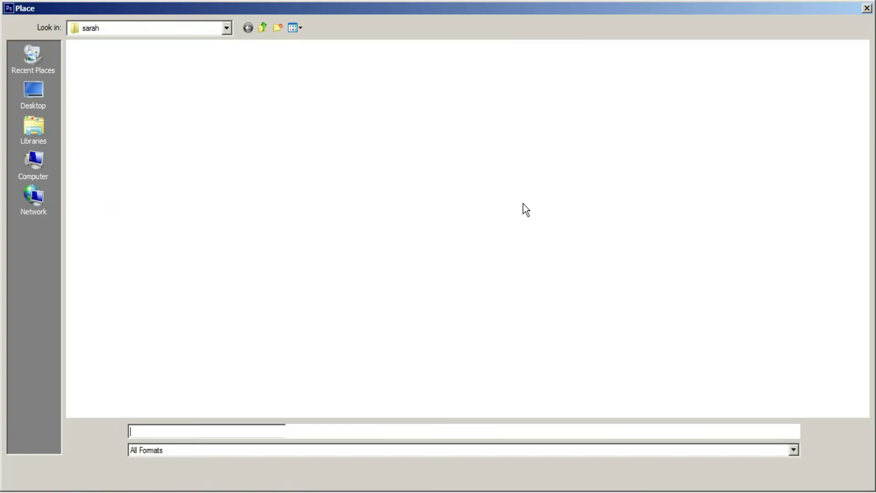
pyautogui.click(474, 83)
pyautogui.doubleClick(492, 81)
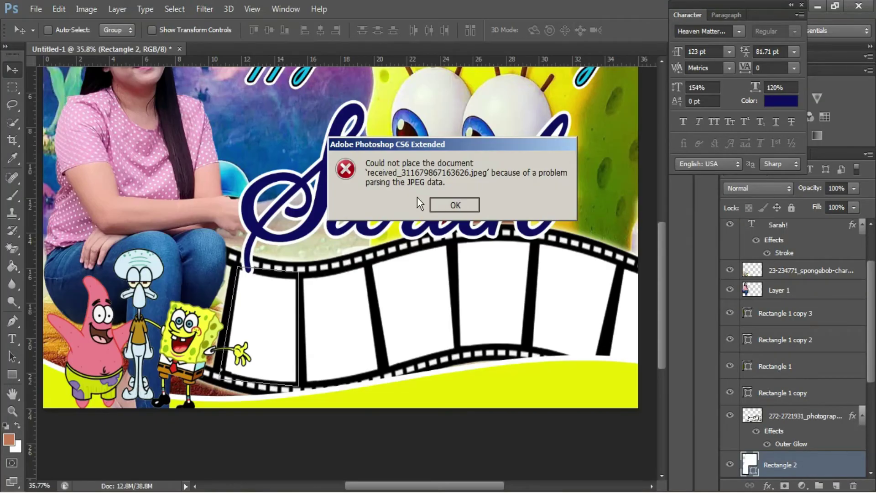
pyautogui.press('Return')
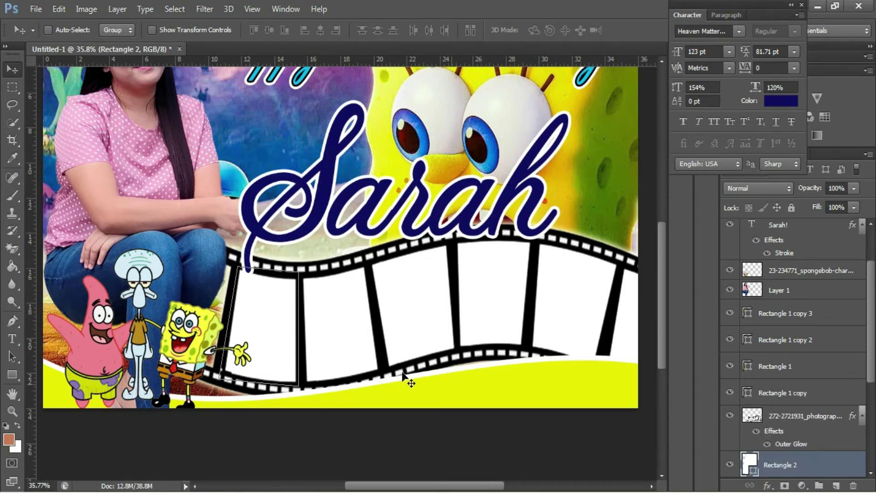
# - Place photo 1, then scale, tilt and warp it to fit the first film frame
pyautogui.click(36, 9)
pyautogui.click(42, 209)
pyautogui.doubleClick(122, 91)
pyautogui.moveTo(370, 310); pyautogui.dragTo(303, 308)
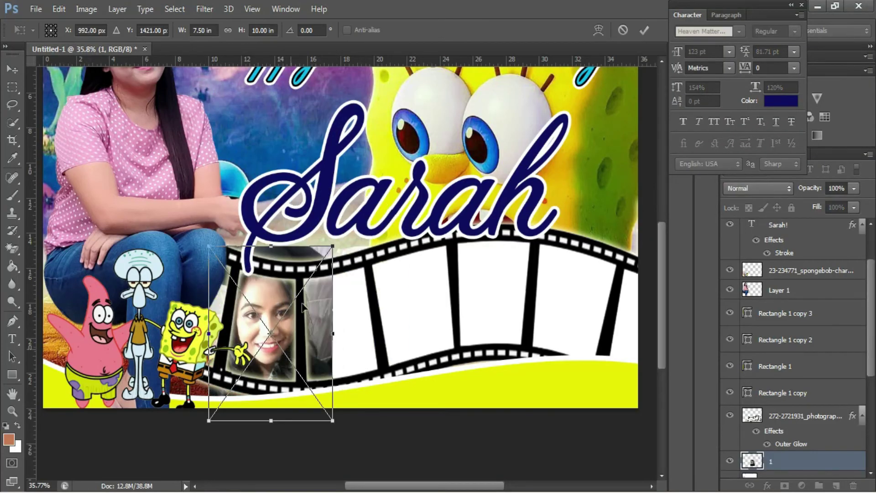
pyautogui.moveTo(332, 246)
pyautogui.mouseDown()
pyautogui.moveTo(284, 313)
pyautogui.moveTo(273, 296)
pyautogui.moveTo(279, 287)
pyautogui.mouseUp()
pyautogui.moveTo(300, 376); pyautogui.dragTo(299, 386)
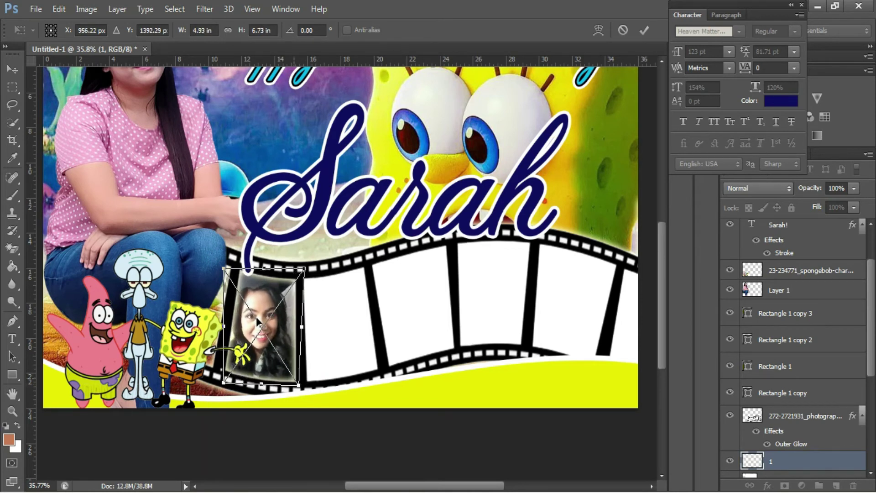
pyautogui.moveTo(224, 268); pyautogui.dragTo(235, 263)
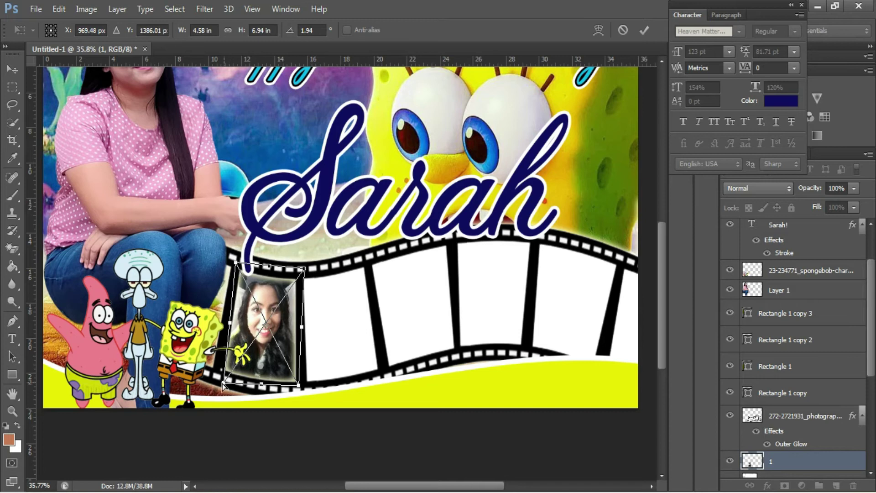
pyautogui.moveTo(223, 386); pyautogui.dragTo(216, 376)
pyautogui.moveTo(298, 386); pyautogui.dragTo(305, 393)
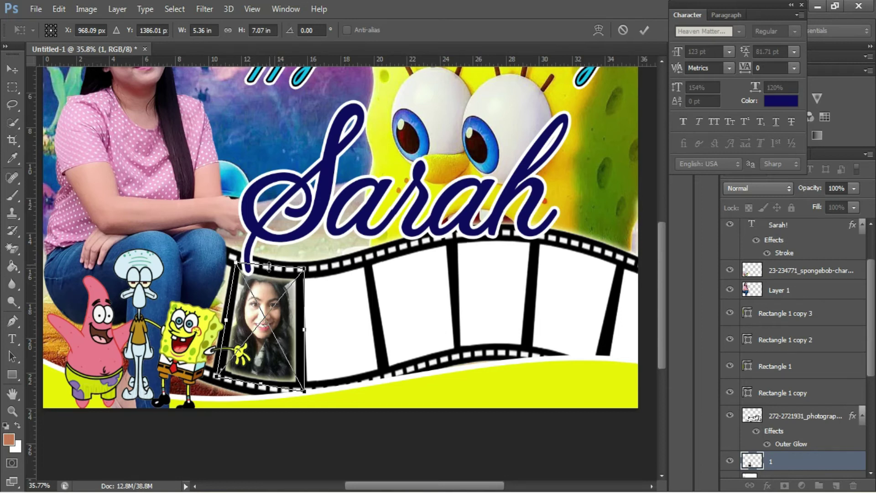
pyautogui.moveTo(269, 266); pyautogui.dragTo(269, 269)
# - Place photo 2 over the second film frame, sized to fit and clipped to its panel
pyautogui.press('Return')
pyautogui.rightClick(335, 310)
pyautogui.click(353, 317)
pyautogui.click(35, 9)
pyautogui.click(60, 212)
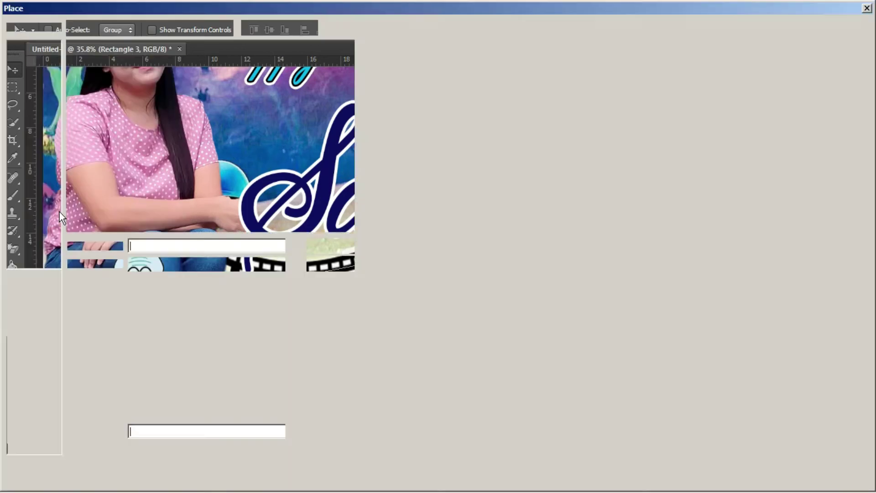
pyautogui.click(161, 73)
pyautogui.doubleClick(160, 69)
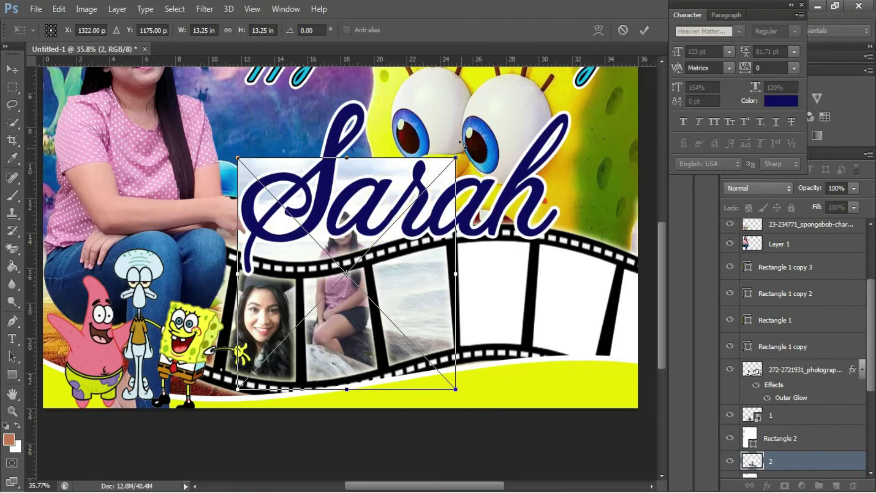
pyautogui.moveTo(456, 157); pyautogui.dragTo(414, 202)
pyautogui.moveTo(402, 259); pyautogui.dragTo(417, 294)
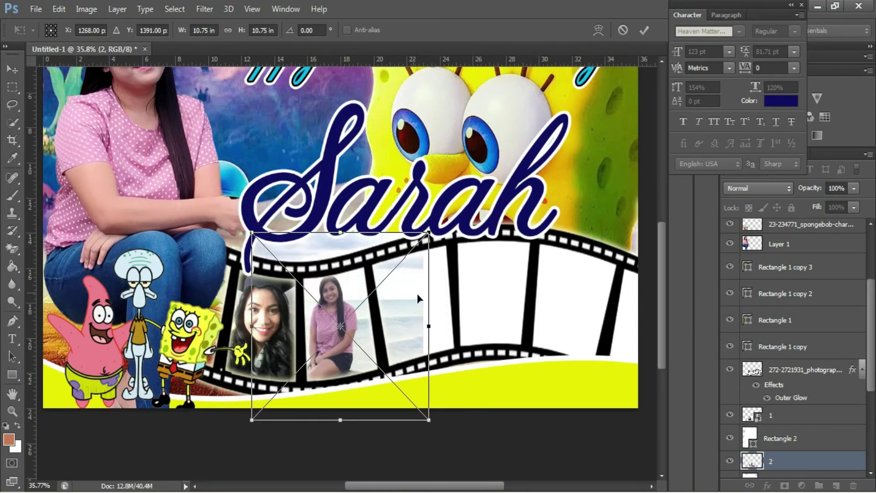
pyautogui.press('Return')
pyautogui.hotkey('ctrl', 'alt', 'g')
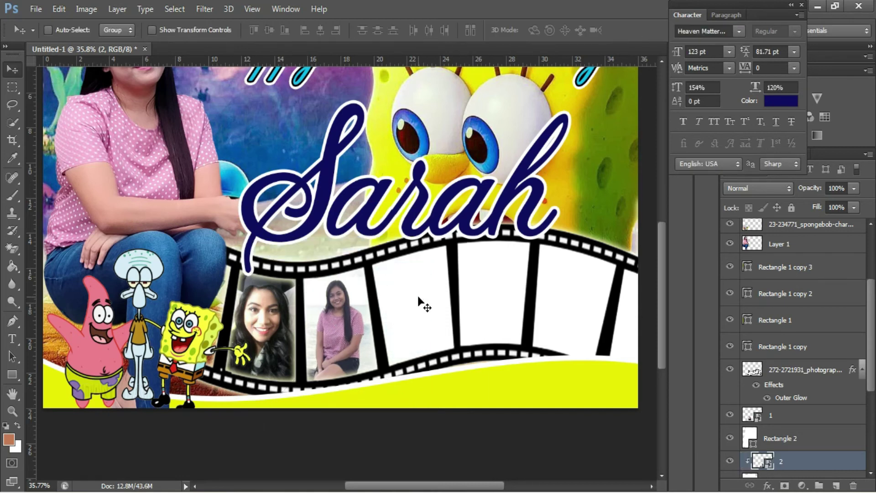
# - Place photo 3 over the third film frame, resized to fit and clipped to its panel
pyautogui.rightClick(407, 290)
pyautogui.click(418, 284)
pyautogui.click(36, 9)
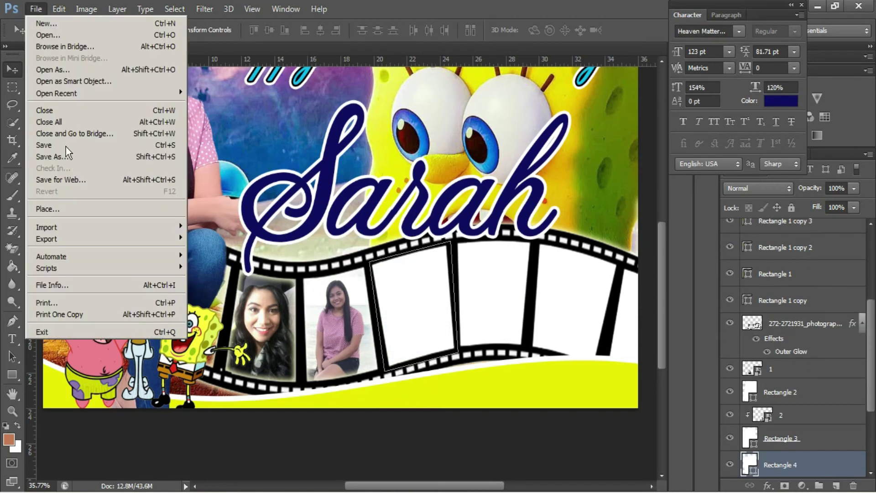
pyautogui.click(78, 213)
pyautogui.doubleClick(247, 95)
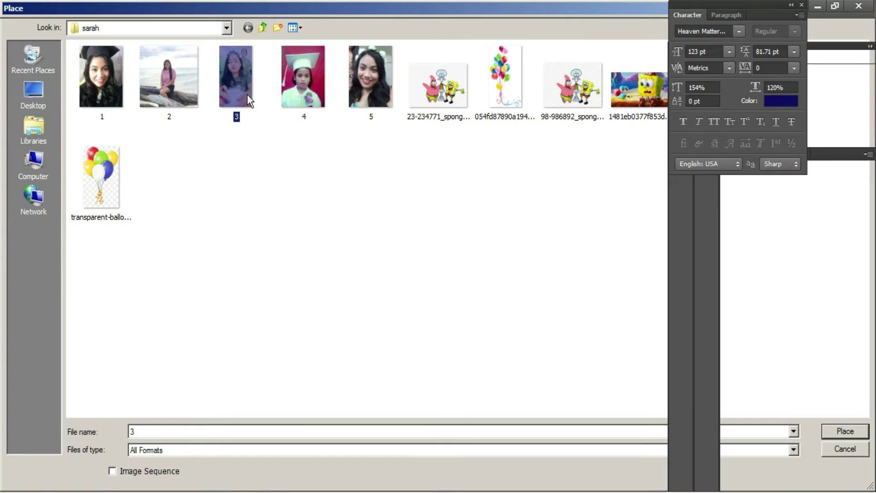
pyautogui.moveTo(383, 279); pyautogui.dragTo(441, 311)
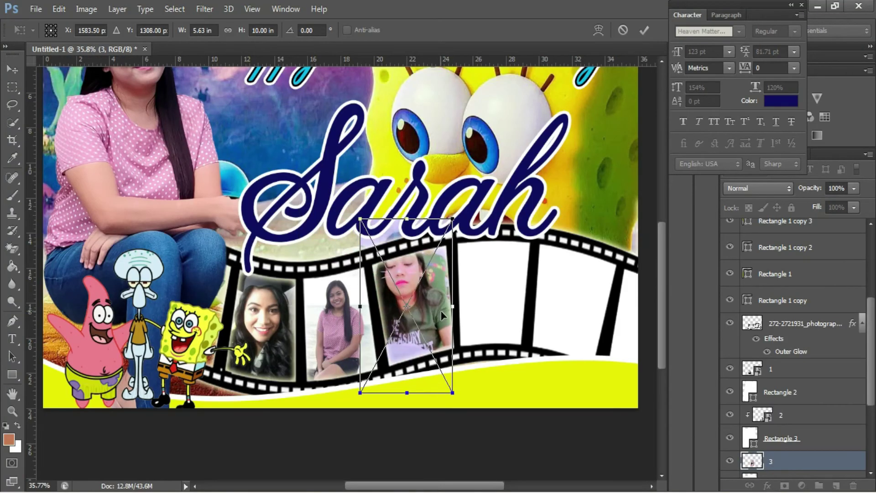
pyautogui.moveTo(448, 219); pyautogui.dragTo(450, 226)
pyautogui.moveTo(370, 239); pyautogui.dragTo(378, 254)
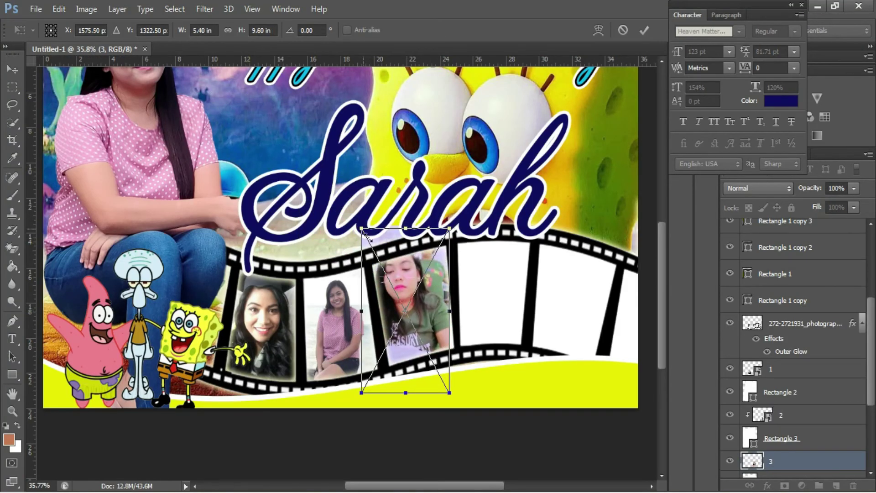
pyautogui.moveTo(456, 403); pyautogui.dragTo(461, 412)
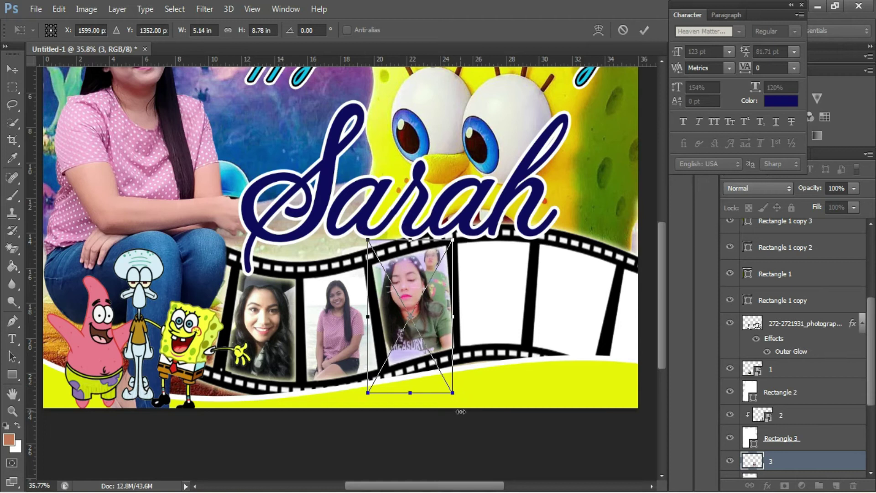
pyautogui.press('Return')
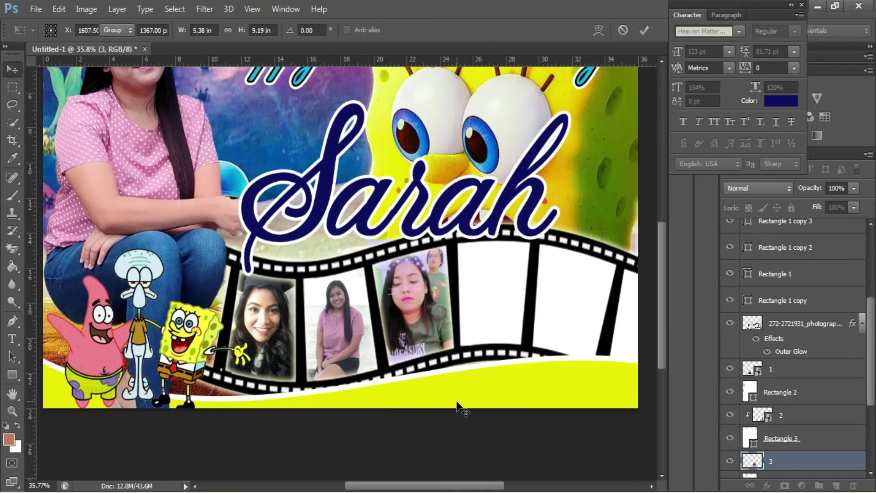
pyautogui.hotkey('ctrl', 'alt', 'g')
pyautogui.hotkey('alt', '.')
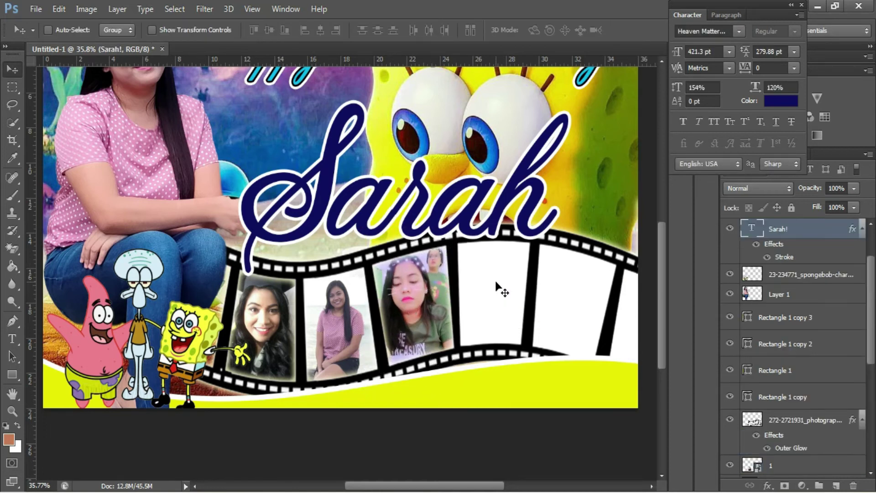
pyautogui.keyDown('ctrl'); pyautogui.click(480, 280); pyautogui.keyUp('ctrl')
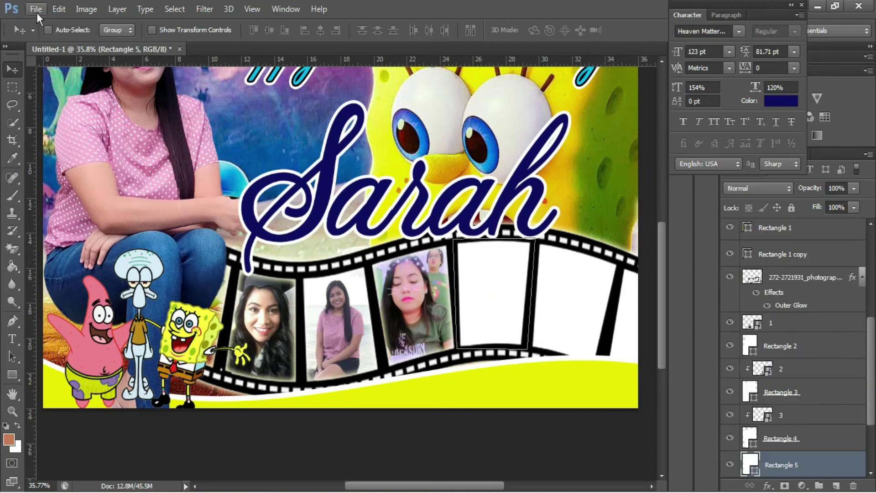
# - Place photo 4, fit it over the fourth film frame, and clip it to the frame
pyautogui.click(37, 9)
pyautogui.click(48, 21)
pyautogui.click(603, 97)
pyautogui.click(35, 9)
pyautogui.click(46, 211)
pyautogui.click(300, 92)
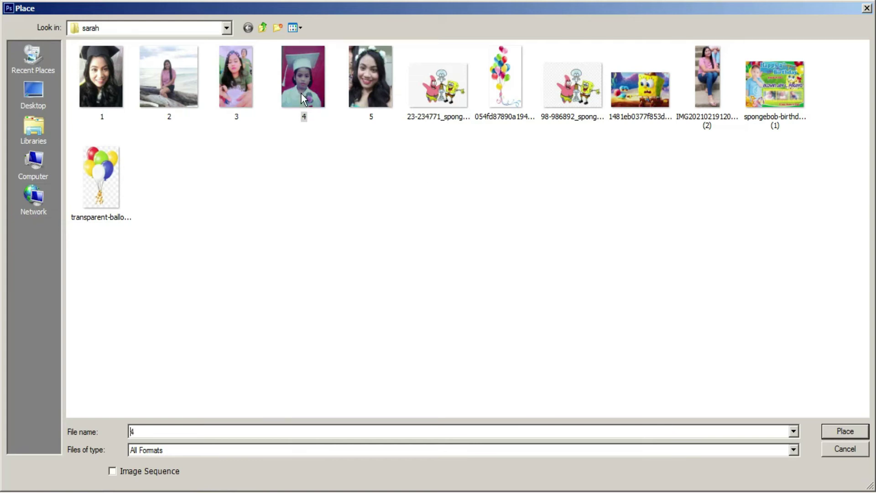
pyautogui.doubleClick(301, 92)
pyautogui.moveTo(518, 351); pyautogui.dragTo(544, 309)
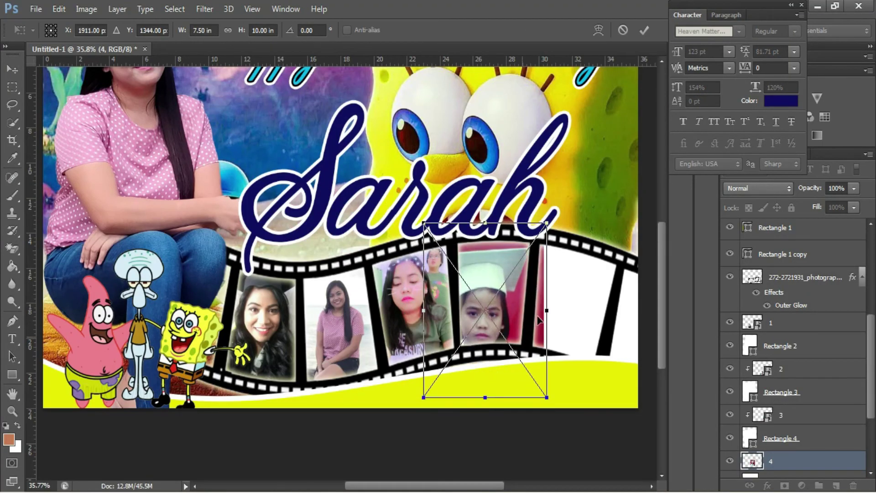
pyautogui.moveTo(553, 210); pyautogui.dragTo(547, 213)
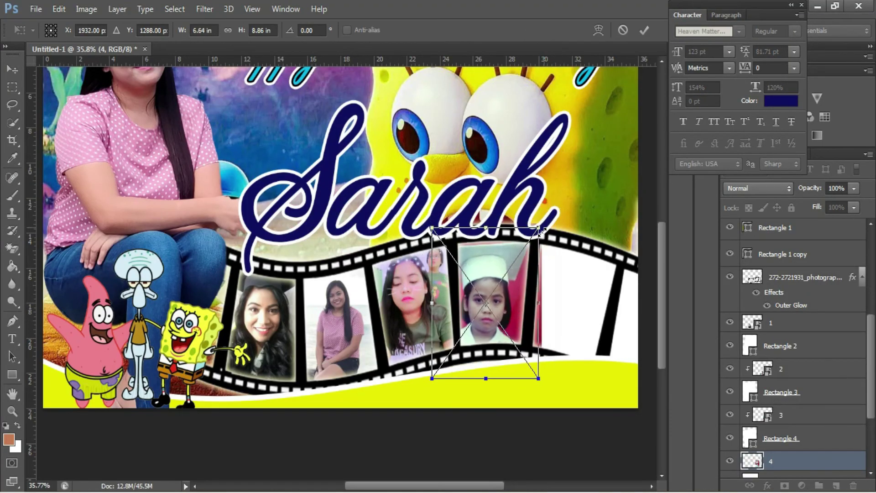
pyautogui.press('Return')
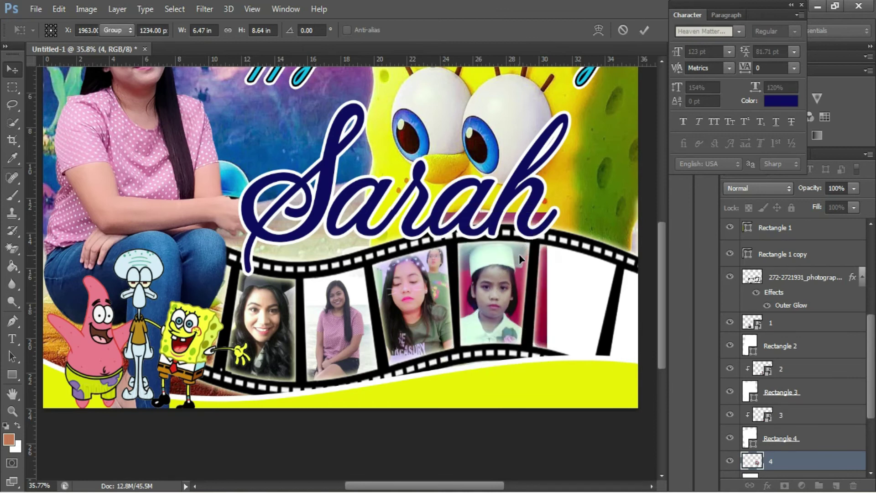
pyautogui.hotkey('ctrl', 'alt', 'g')
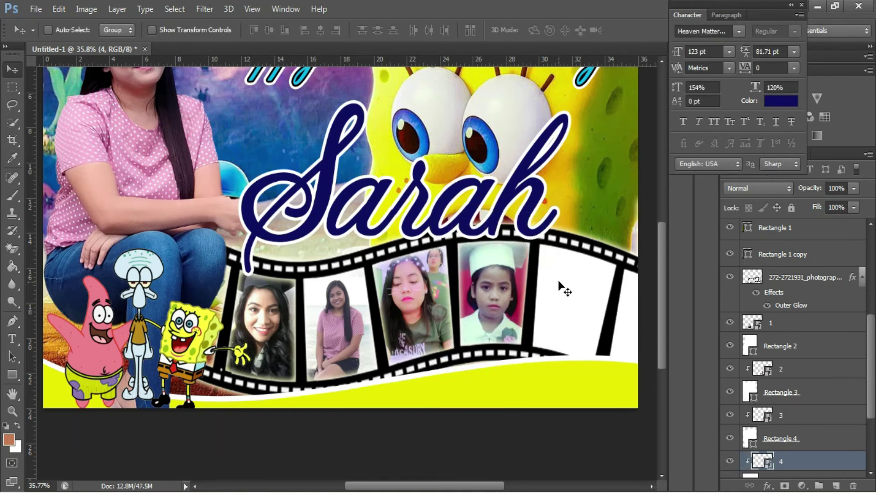
# - Place photo 5 over the fifth film frame, slightly enlarged and tilted, clipped to it
pyautogui.click(33, 9)
pyautogui.click(74, 209)
pyautogui.doubleClick(374, 82)
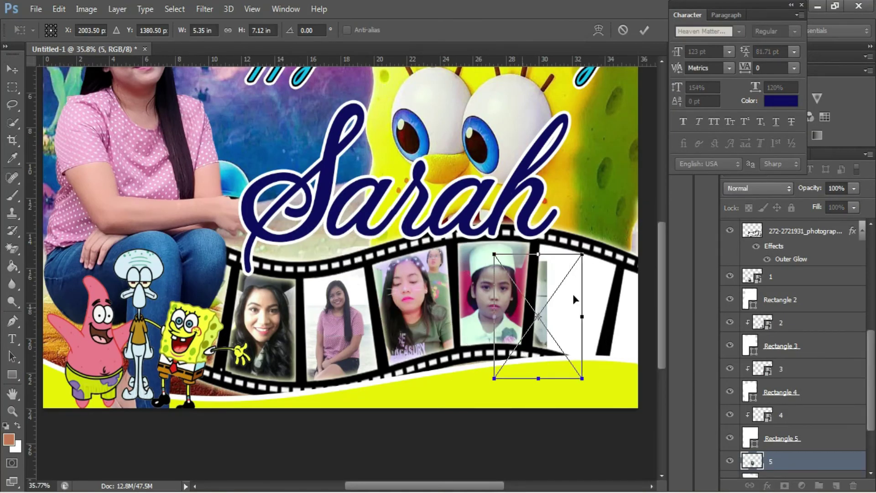
pyautogui.moveTo(574, 294); pyautogui.dragTo(601, 287)
pyautogui.hscroll(5, 489, 441)
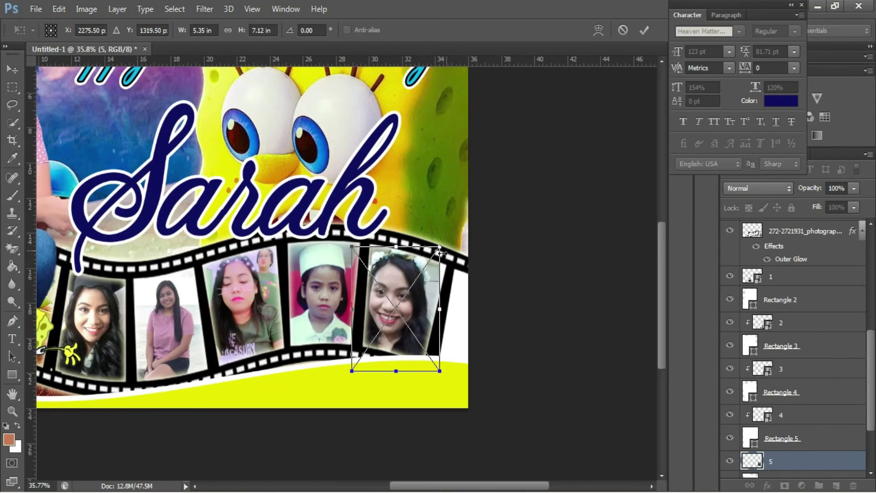
pyautogui.moveTo(445, 373)
pyautogui.mouseDown()
pyautogui.moveTo(451, 382)
pyautogui.moveTo(483, 354)
pyautogui.mouseUp()
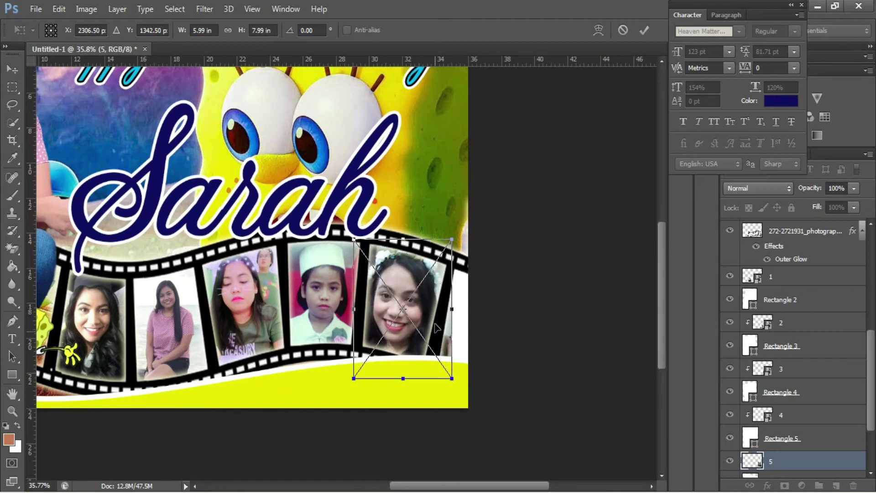
pyautogui.press('Return')
pyautogui.hotkey('ctrl', 'alt', 'g')
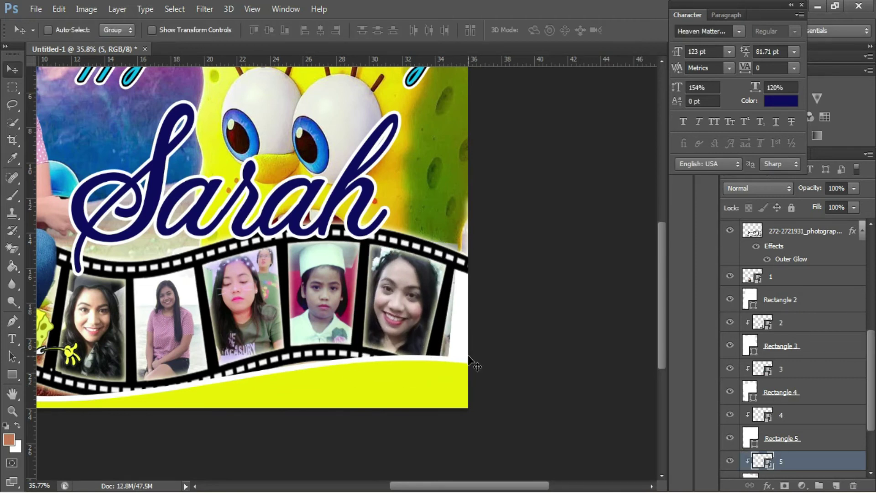
pyautogui.hotkey('ctrl', 't')
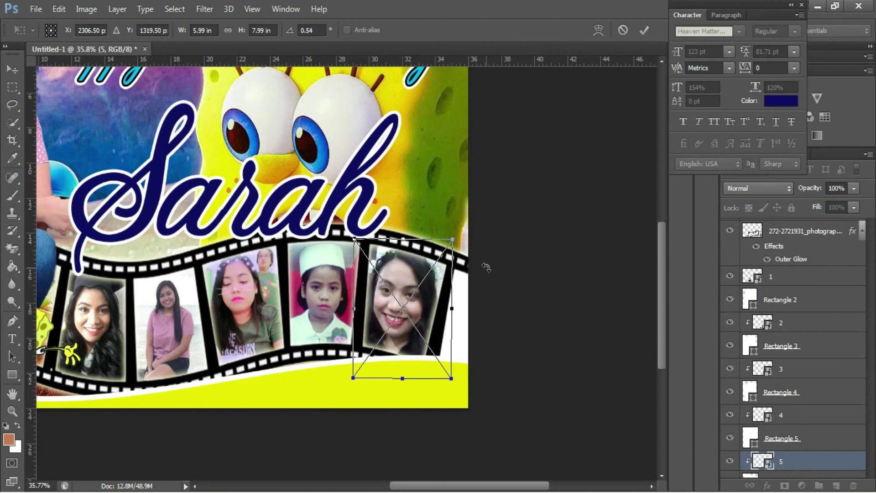
pyautogui.press('Return')
pyautogui.rightClick(462, 325)
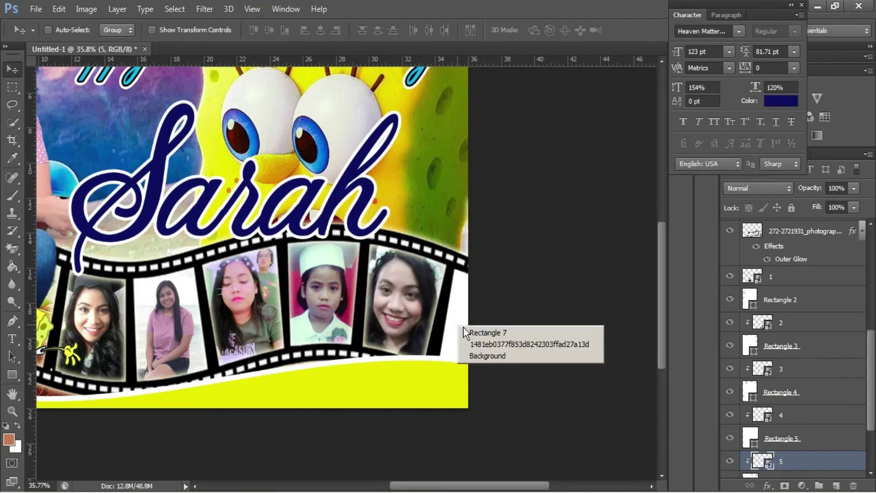
pyautogui.click(490, 332)
pyautogui.click(35, 14)
pyautogui.click(47, 208)
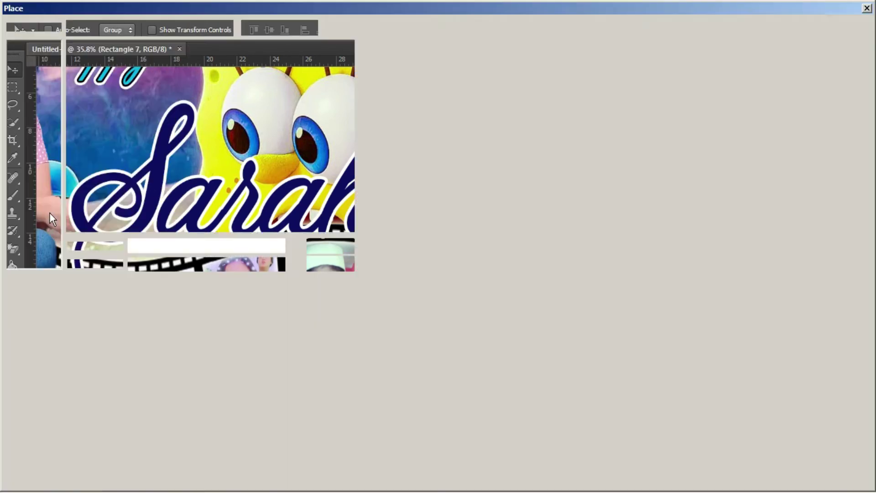
pyautogui.doubleClick(710, 86)
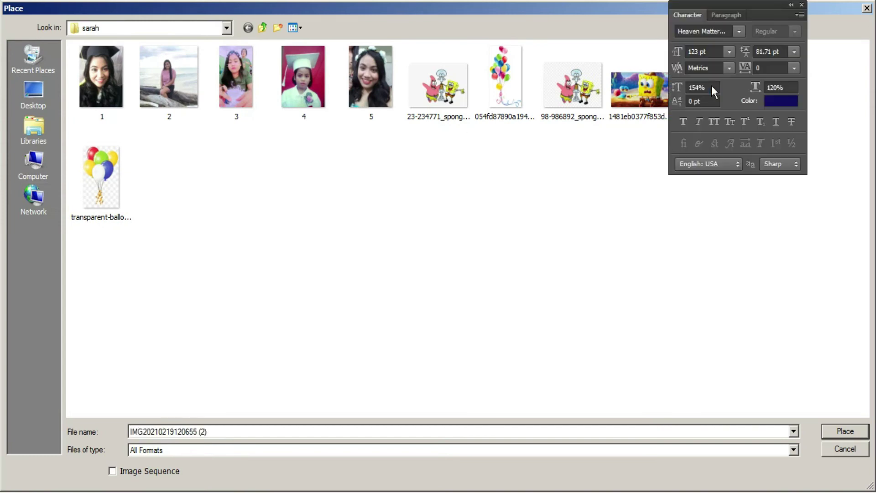
pyautogui.moveTo(546, 468); pyautogui.dragTo(539, 454)
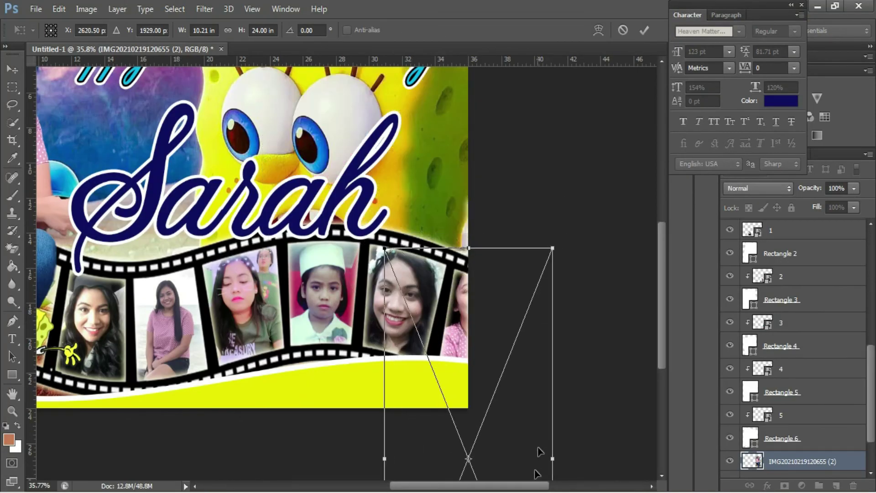
pyautogui.moveTo(554, 250)
pyautogui.mouseDown()
pyautogui.moveTo(495, 361)
pyautogui.moveTo(498, 292)
pyautogui.mouseUp()
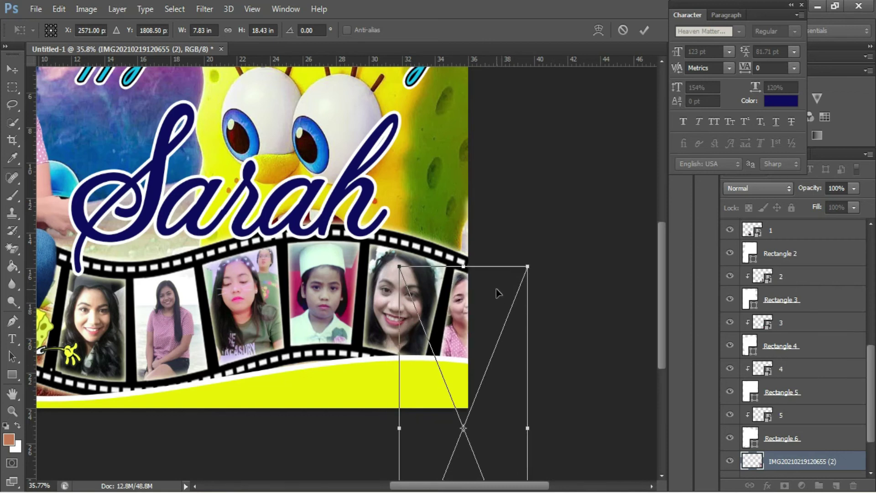
pyautogui.press('Return')
pyautogui.hotkey('ctrl', 'alt', 'g')
pyautogui.moveTo(461, 321); pyautogui.dragTo(461, 322)
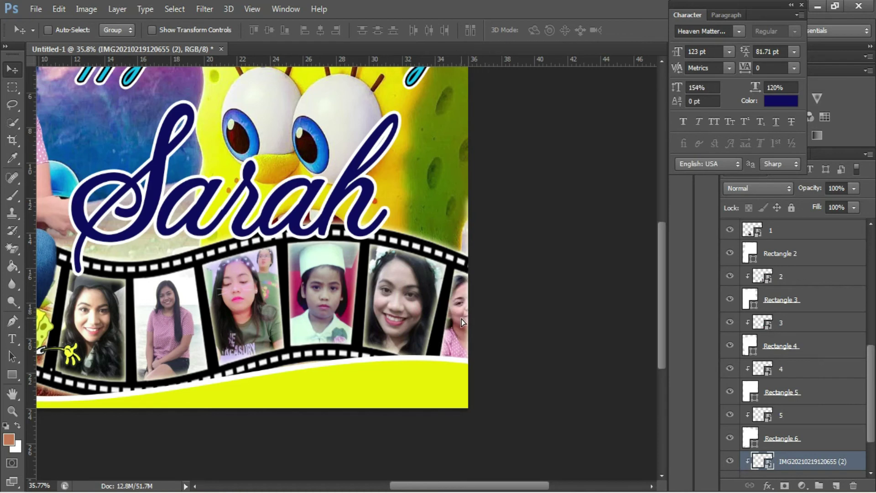
pyautogui.keyDown('alt'); pyautogui.scroll(-4, 461, 319); pyautogui.keyUp('alt')
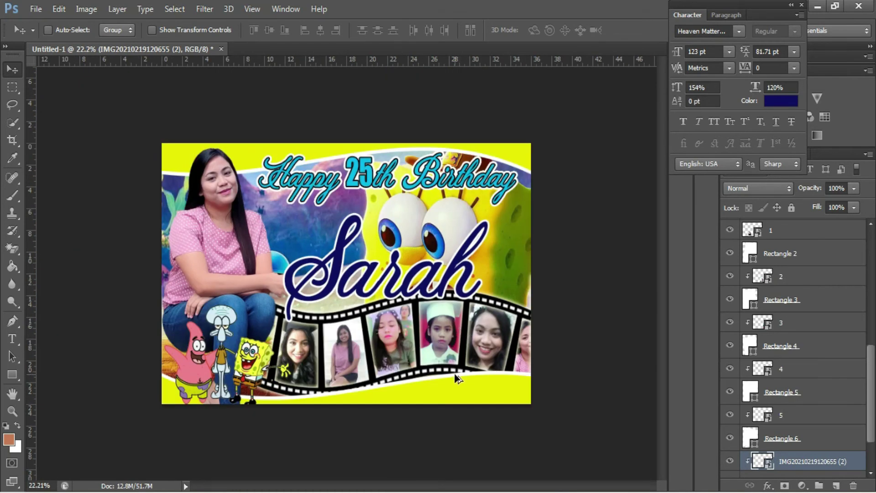
pyautogui.keyDown('alt'); pyautogui.scroll(2, 455, 374); pyautogui.keyUp('alt')
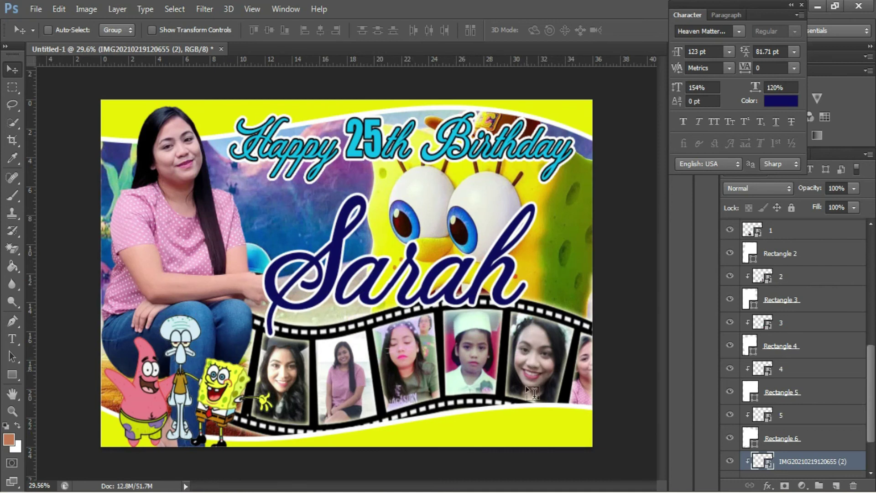
# - Start a text layer at the bottom right, with navy sampled from the script name
pyautogui.press('t')
pyautogui.click(466, 432)
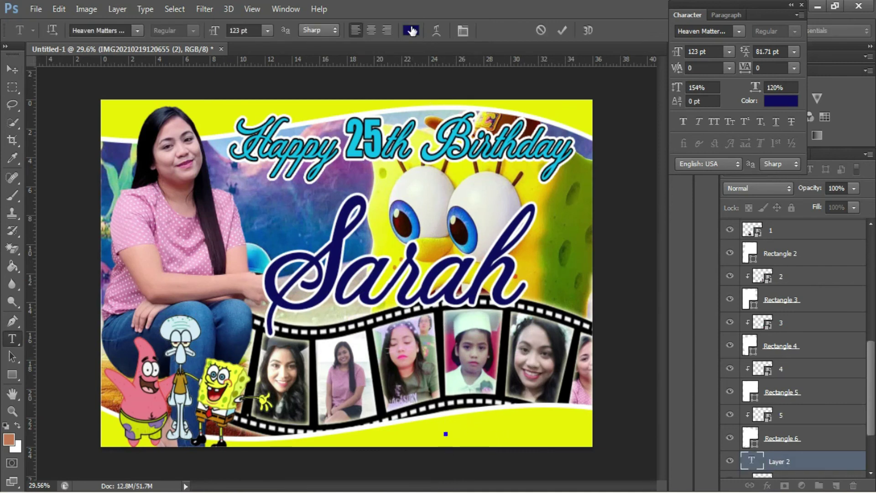
pyautogui.click(411, 30)
pyautogui.click(371, 124)
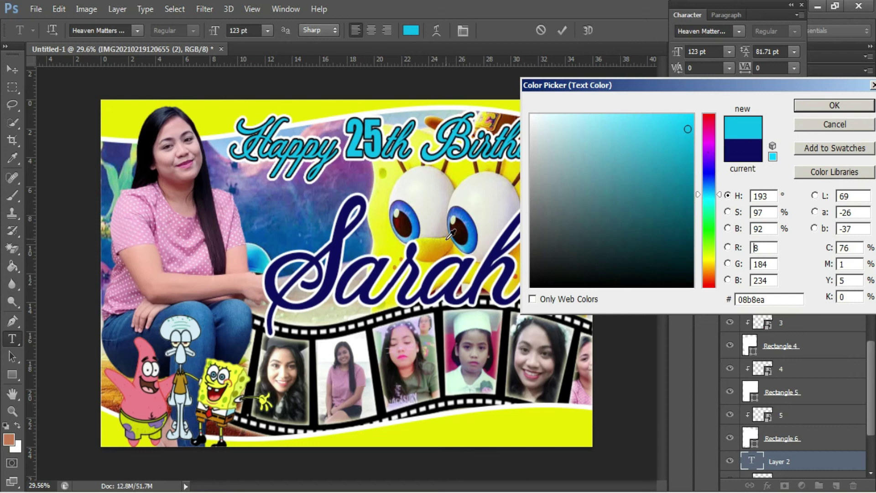
pyautogui.click(485, 274)
pyautogui.click(835, 105)
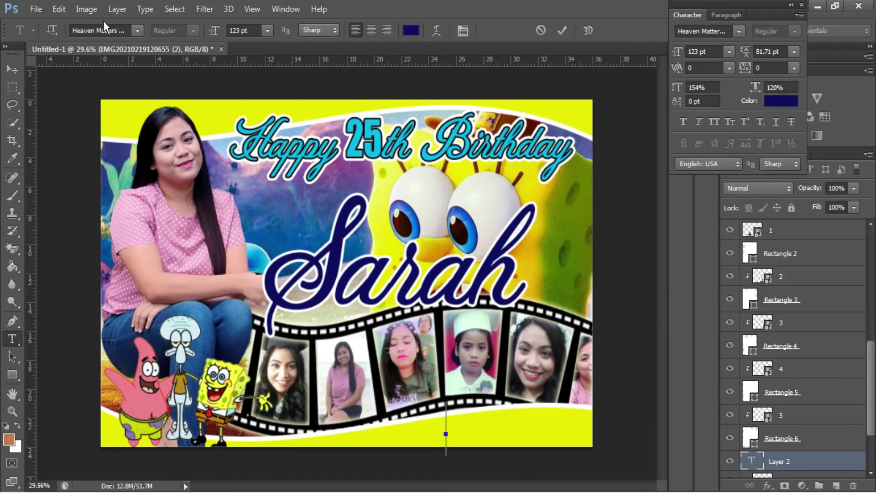
# - Set the sign-off text to Hero at 50 pt and move its layer to the top
pyautogui.click(137, 31)
pyautogui.click(182, 67)
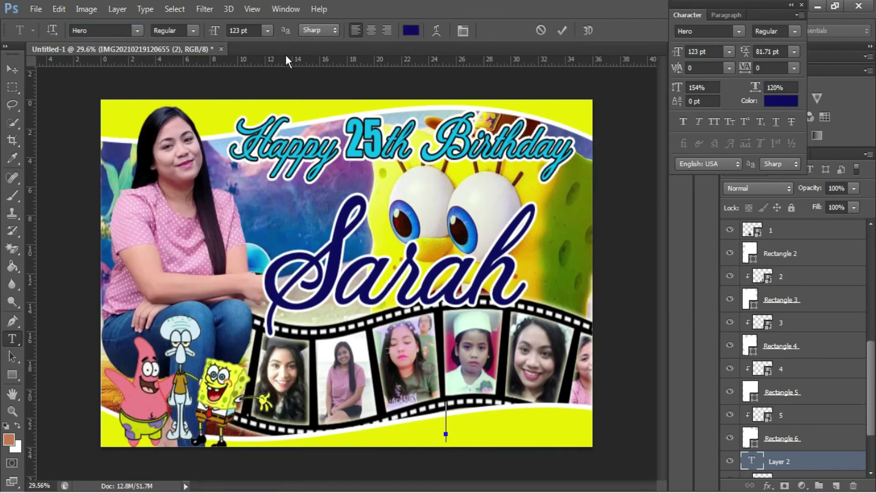
pyautogui.click(250, 29)
pyautogui.write('50')
pyautogui.press('Return')
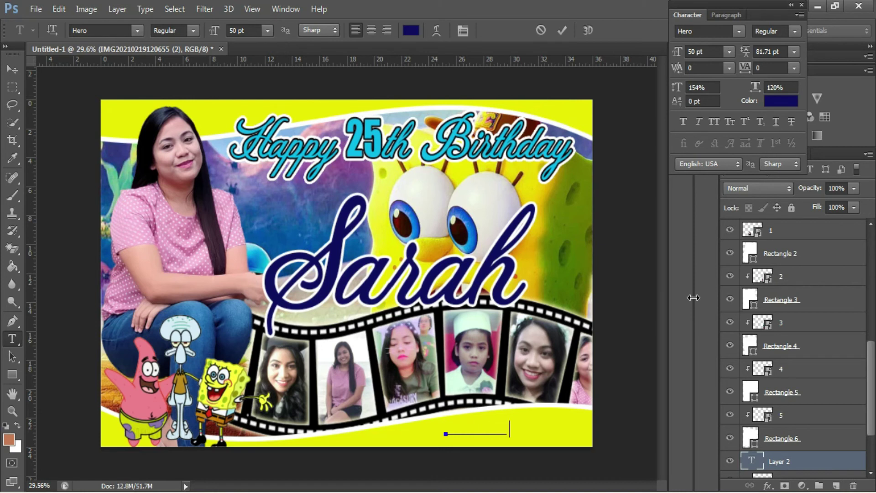
pyautogui.moveTo(739, 345)
pyautogui.mouseDown()
pyautogui.moveTo(776, 253)
pyautogui.moveTo(776, 285)
pyautogui.mouseUp()
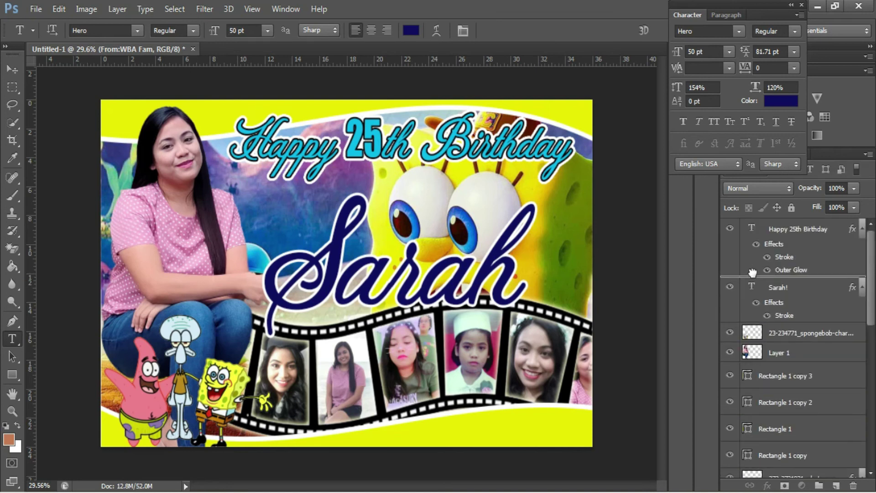
pyautogui.moveTo(776, 285); pyautogui.dragTo(758, 227)
# - Switch the sign-off text to Impact with 100% horizontal and vertical scale
pyautogui.click(519, 429)
pyautogui.hotkey('ctrl', 'a')
pyautogui.click(136, 30)
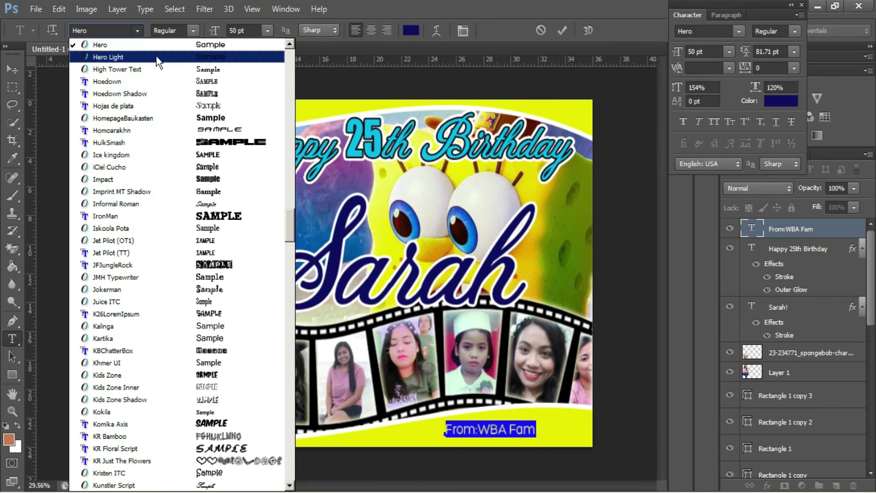
pyautogui.click(178, 179)
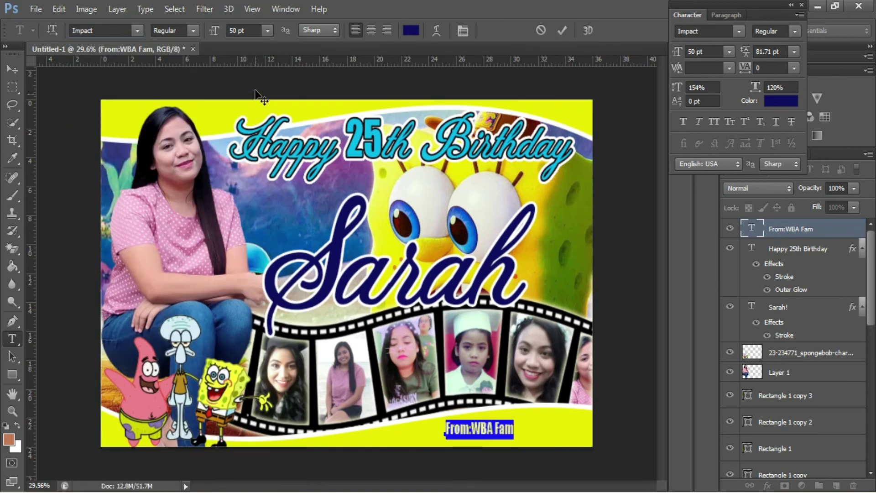
pyautogui.click(756, 89)
pyautogui.write('100')
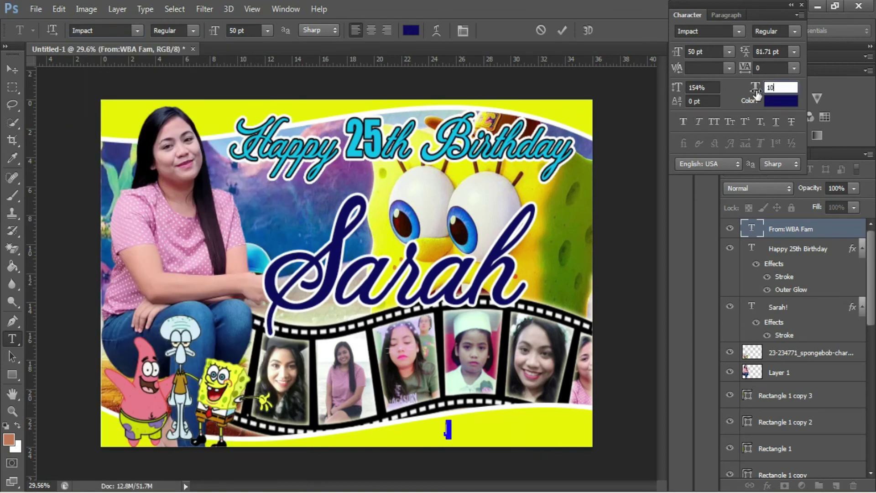
pyautogui.click(709, 89)
pyautogui.write('100')
pyautogui.press('Return')
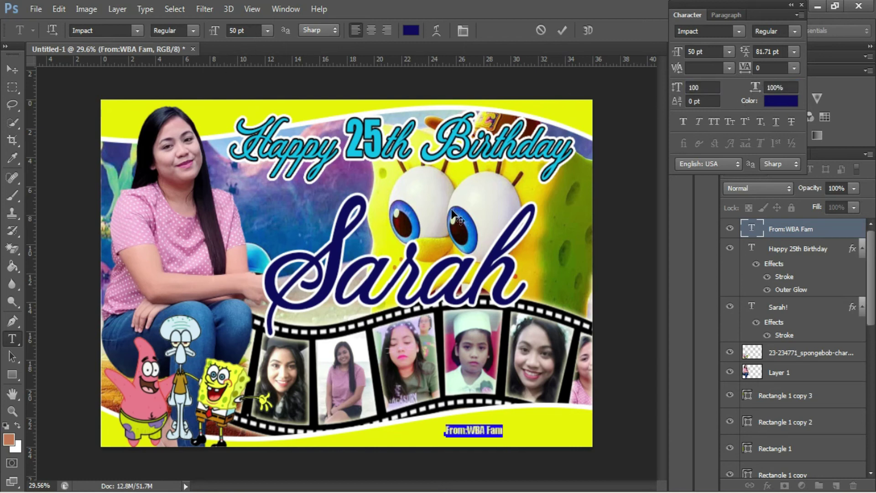
# - Enlarge the sign-off text to 107 pt and commit it
pyautogui.click(256, 31)
pyautogui.press('Up')
pyautogui.press('Up')
pyautogui.press('Up')
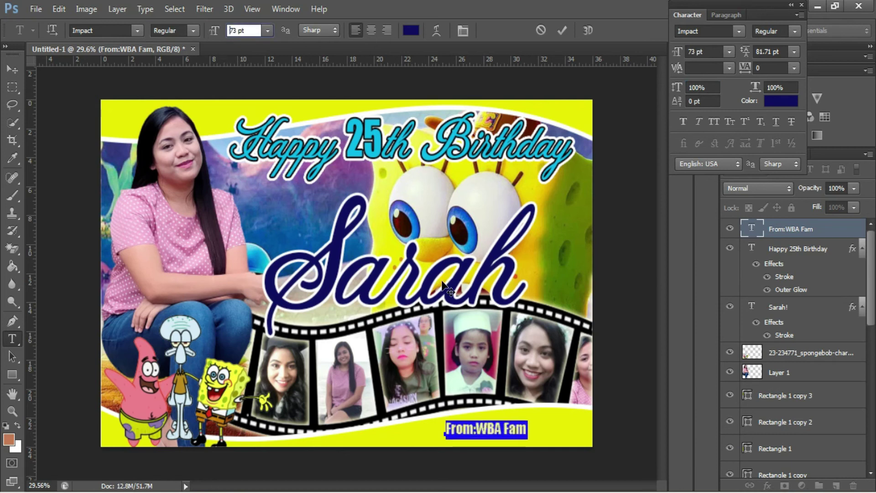
pyautogui.press('Up')
pyautogui.press('Up')
pyautogui.press('Up')
pyautogui.press('Up')
pyautogui.press('Up')
pyautogui.press('Up')
pyautogui.press('Up')
pyautogui.press('Up')
pyautogui.press('Up')
pyautogui.press('Up')
pyautogui.press('Up')
pyautogui.press('Up')
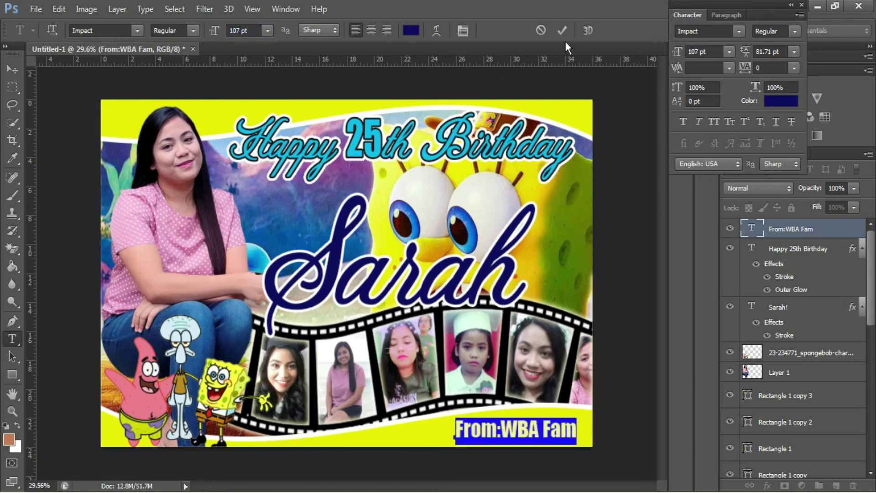
pyautogui.click(562, 30)
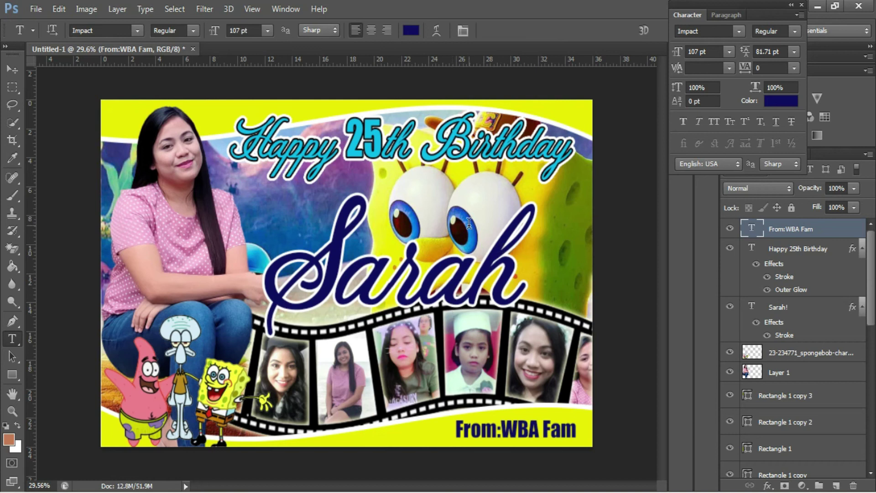
pyautogui.click(540, 196)
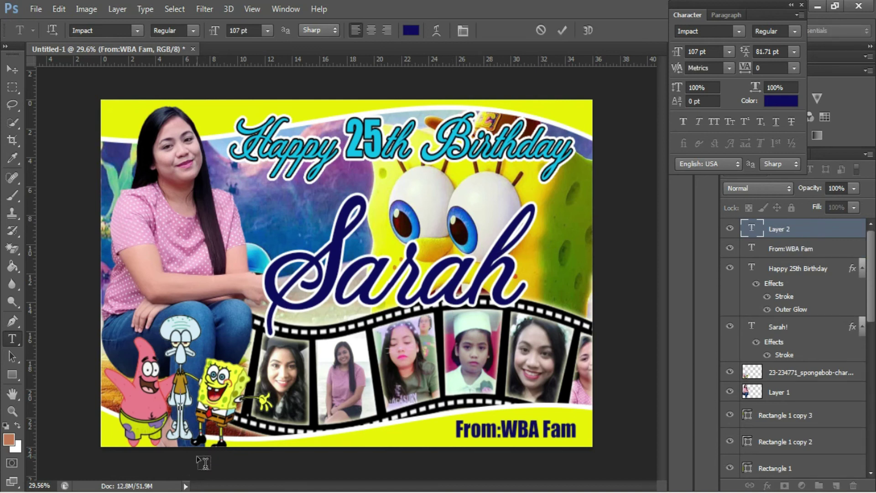
# - Type the date 'April 16,2021' and move it down near SpongeBob's feet
pyautogui.write('A')
pyautogui.write('DITH')
pyautogui.write(' 16')
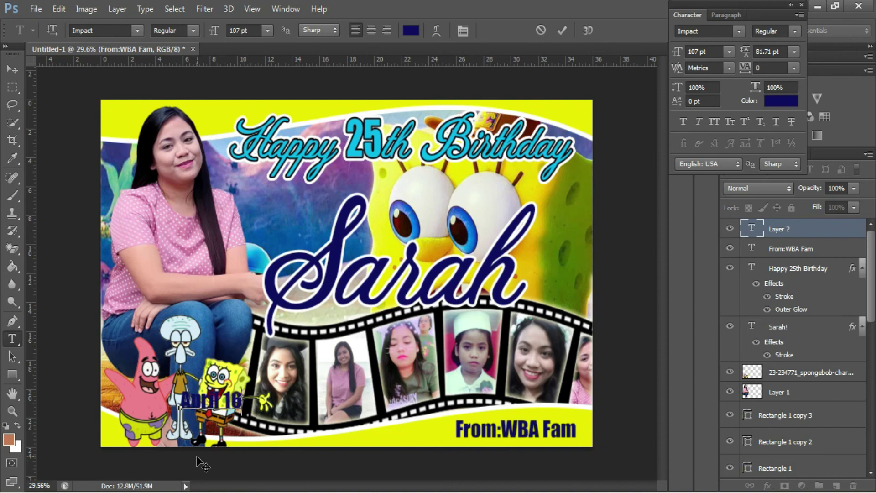
pyautogui.write('-2021')
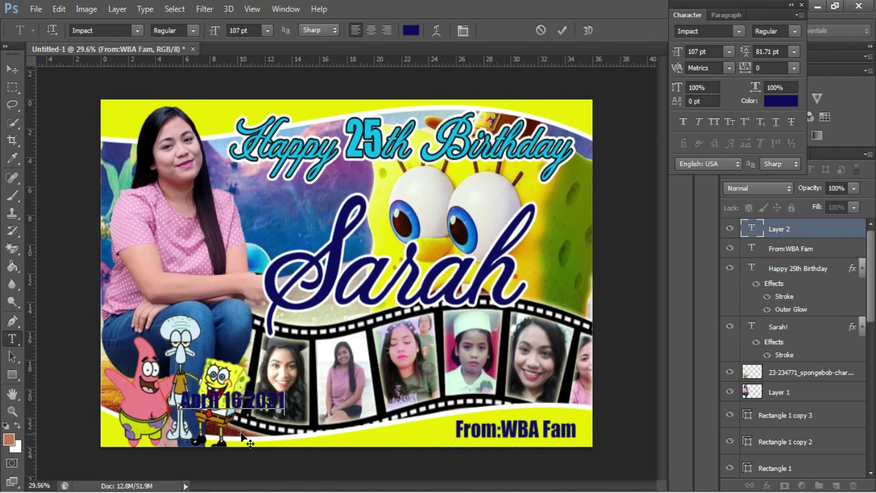
pyautogui.moveTo(312, 430)
pyautogui.mouseDown()
pyautogui.moveTo(351, 458)
pyautogui.moveTo(251, 455)
pyautogui.mouseUp()
pyautogui.click(797, 230)
# - Give the date a 12 px white stroke and nudge it slightly left and up
pyautogui.rightClick(799, 231)
pyautogui.click(570, 89)
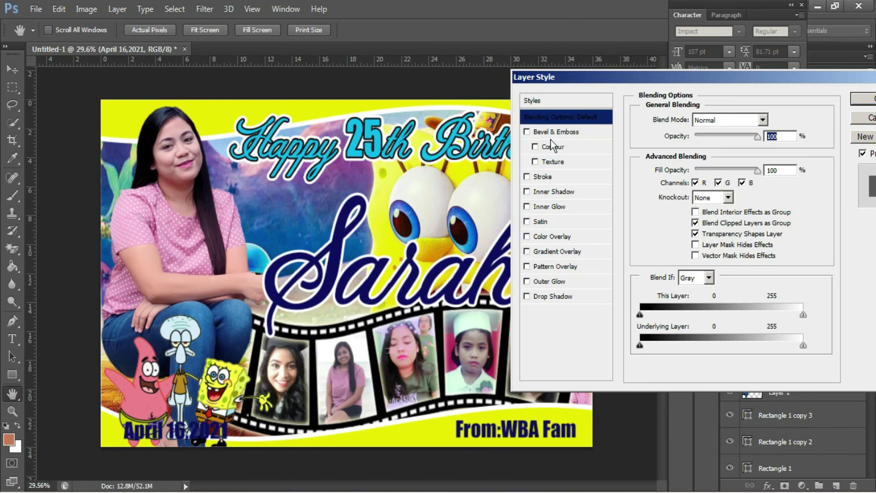
pyautogui.click(543, 176)
pyautogui.click(671, 212)
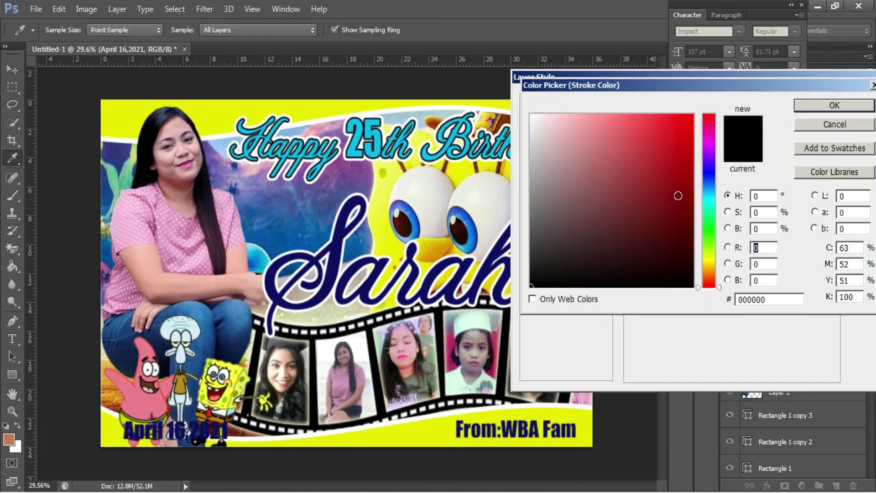
pyautogui.click(531, 118)
pyautogui.click(835, 104)
pyautogui.press('Up')
pyautogui.press('Up')
pyautogui.press('Up')
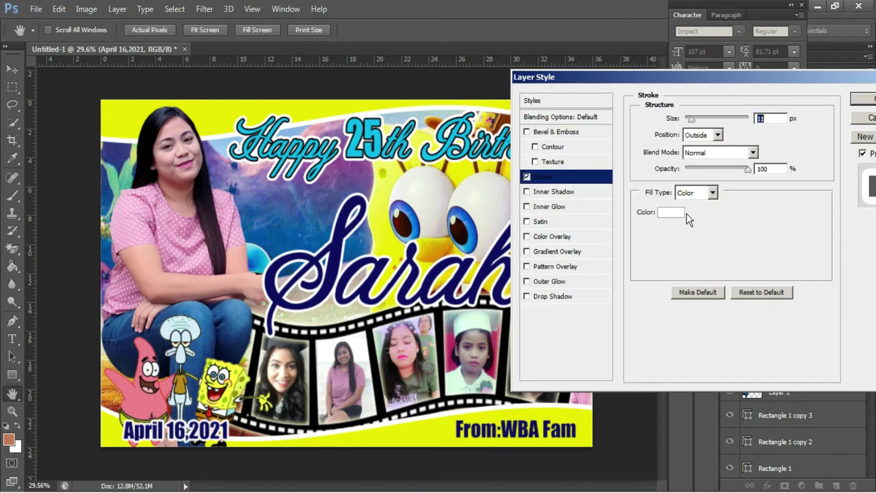
pyautogui.click(869, 105)
pyautogui.moveTo(272, 452); pyautogui.dragTo(260, 449)
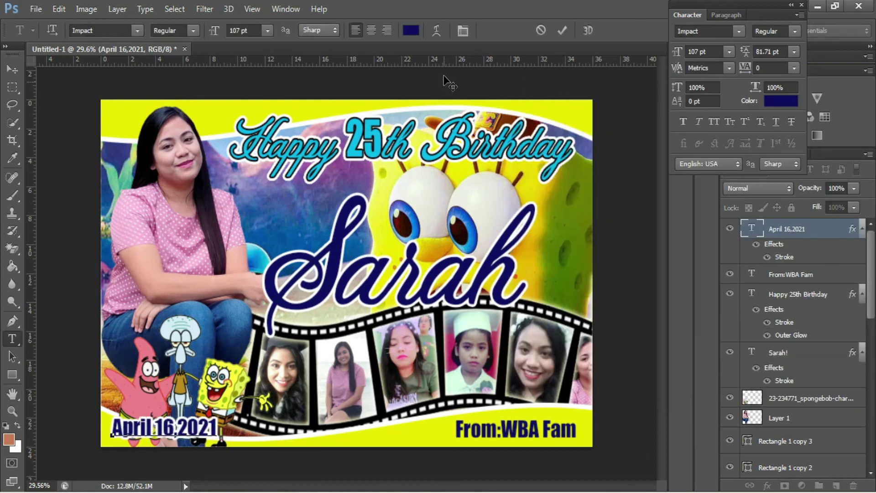
pyautogui.click(563, 31)
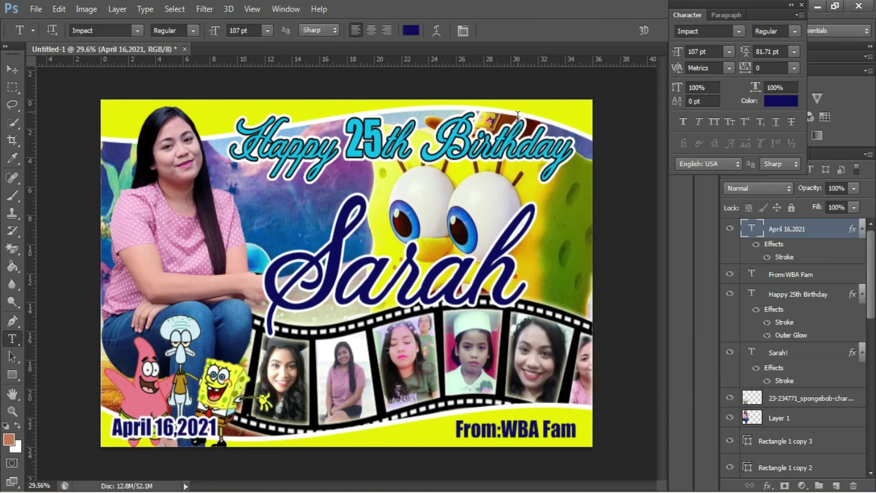
# - Recolour the Happy 25th Birthday stroke to the script name's dark navy (0e1061)
pyautogui.click(524, 141)
pyautogui.doubleClick(786, 322)
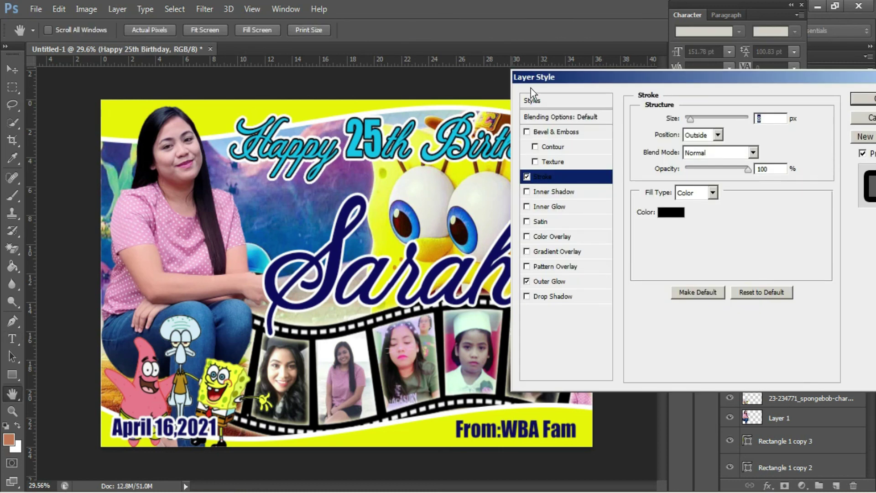
pyautogui.click(671, 213)
pyautogui.click(342, 251)
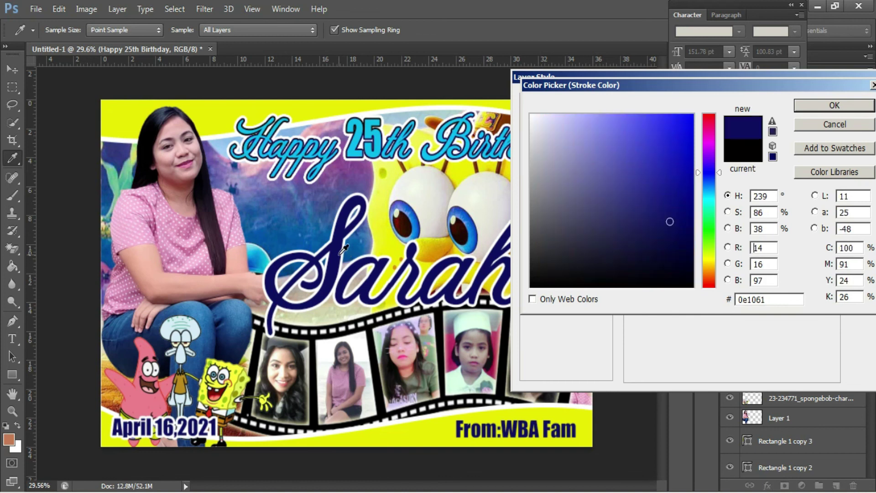
pyautogui.click(810, 106)
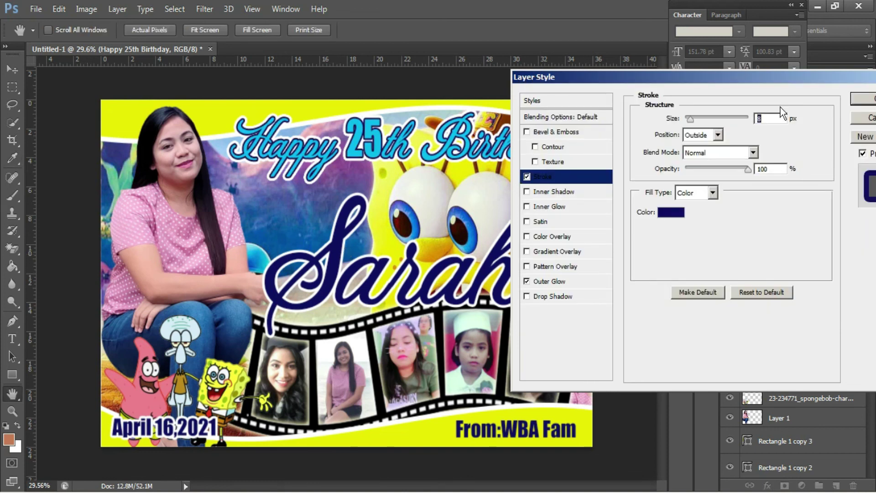
pyautogui.click(851, 100)
# - Save the tarpaulin as Untitled-1.tif in TIFF (*.TIF;*.TIFF) format
pyautogui.hotkey('ctrl', 's')
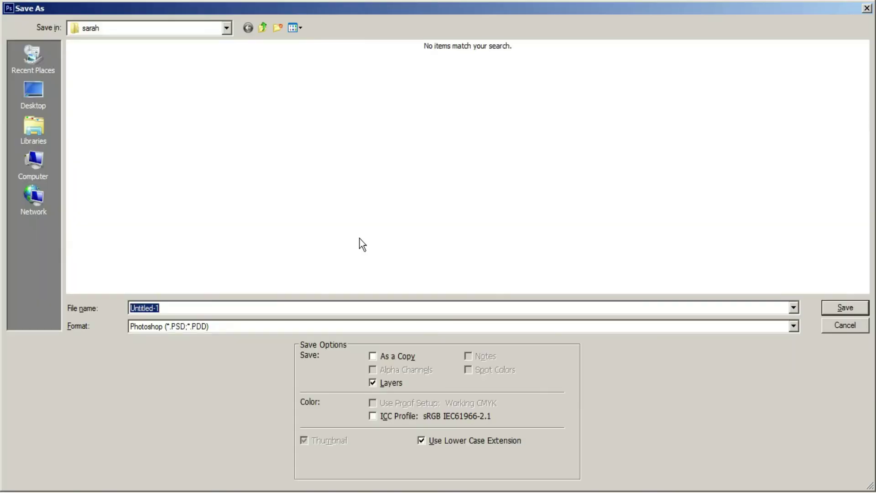
pyautogui.click(182, 326)
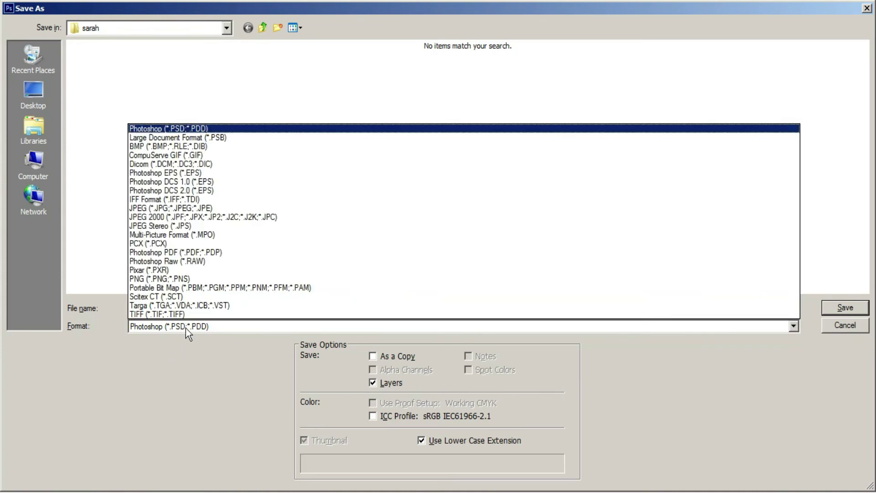
pyautogui.click(212, 294)
pyautogui.press('Return')
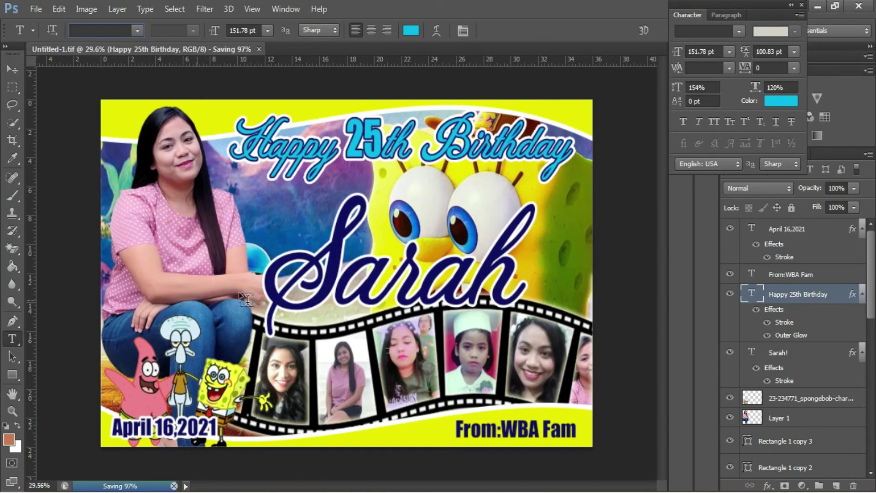